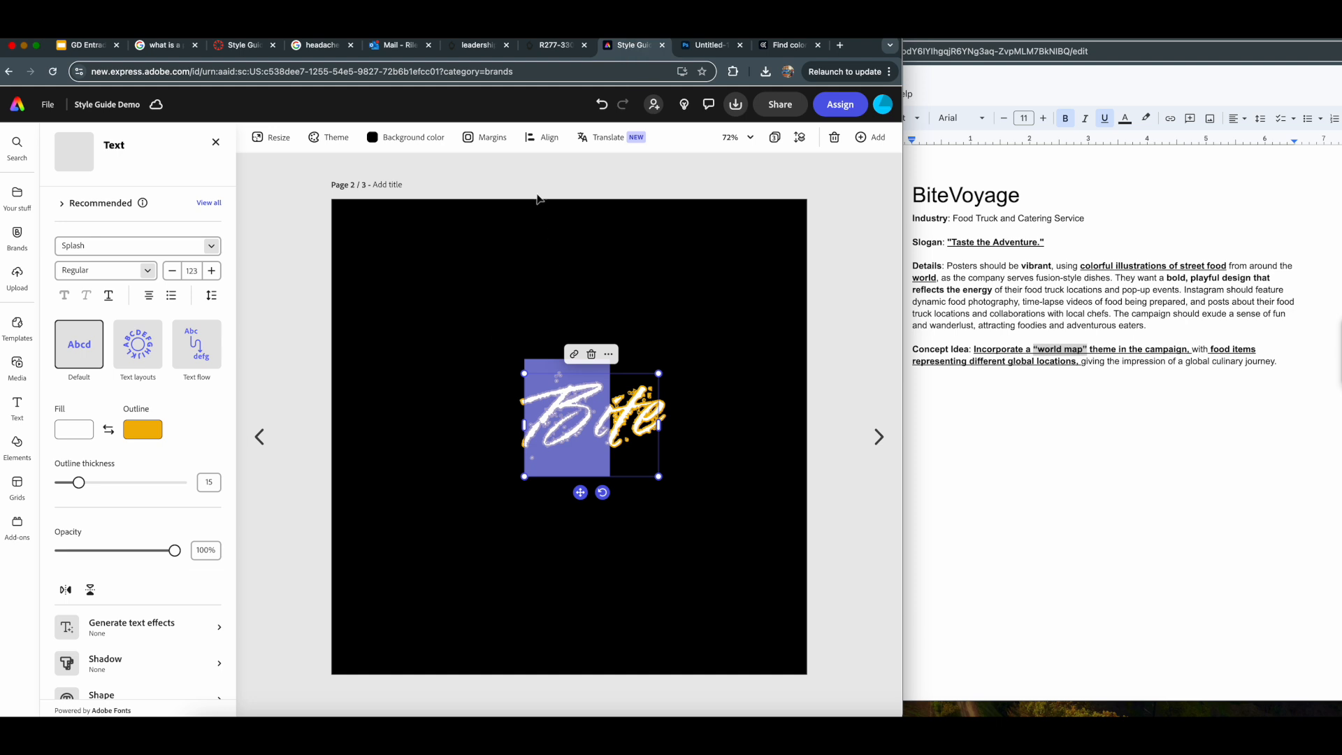
- Move the Bite text toward the left side of the black canvas on page 2
left_click_drag(581, 415, 413, 422)
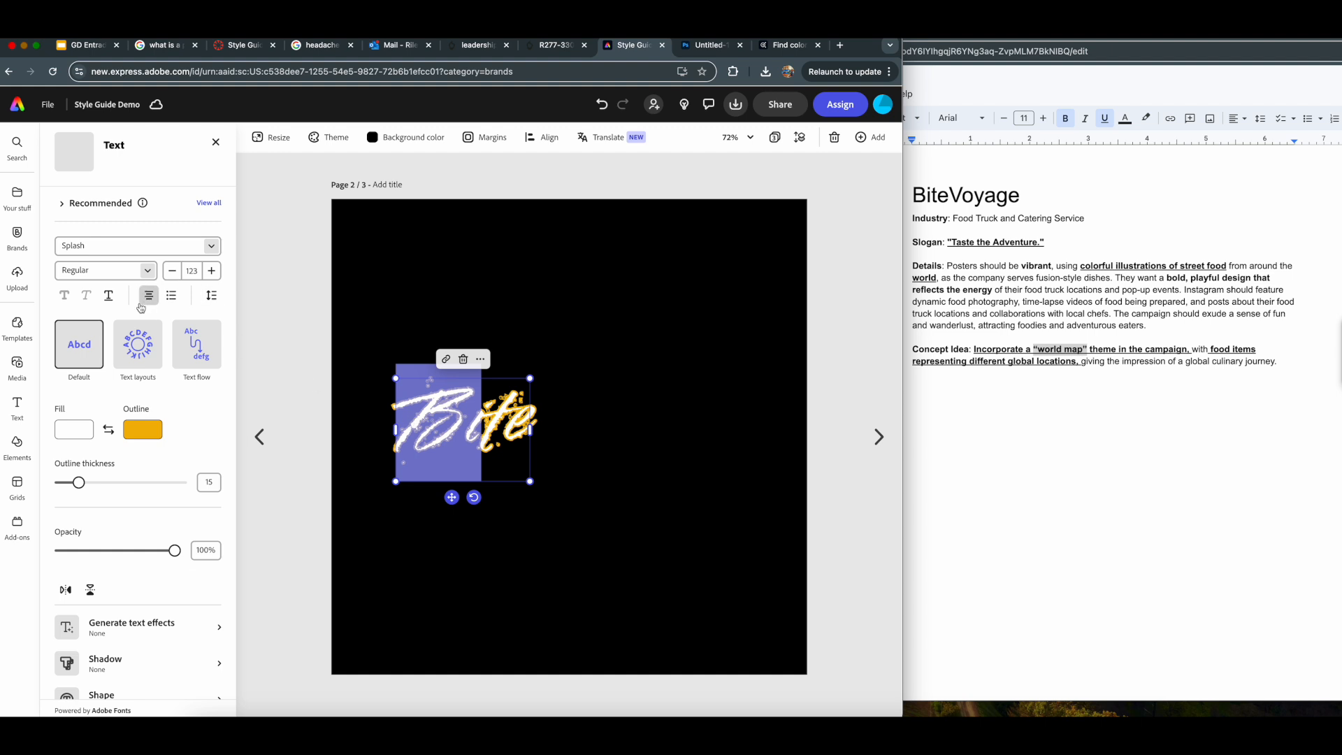
- Try a letter spacing of -15 on the selected letters of the Bite text
left_click(213, 295)
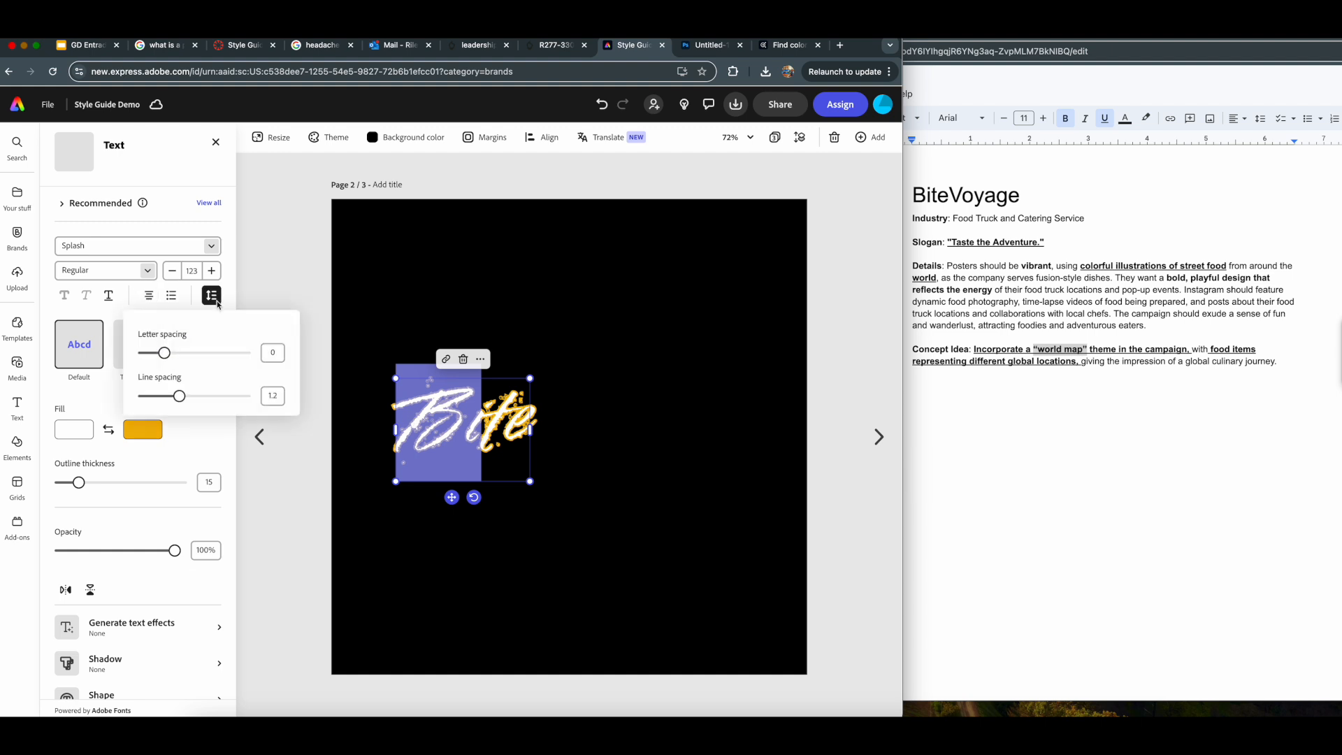
left_click_drag(164, 353, 161, 355)
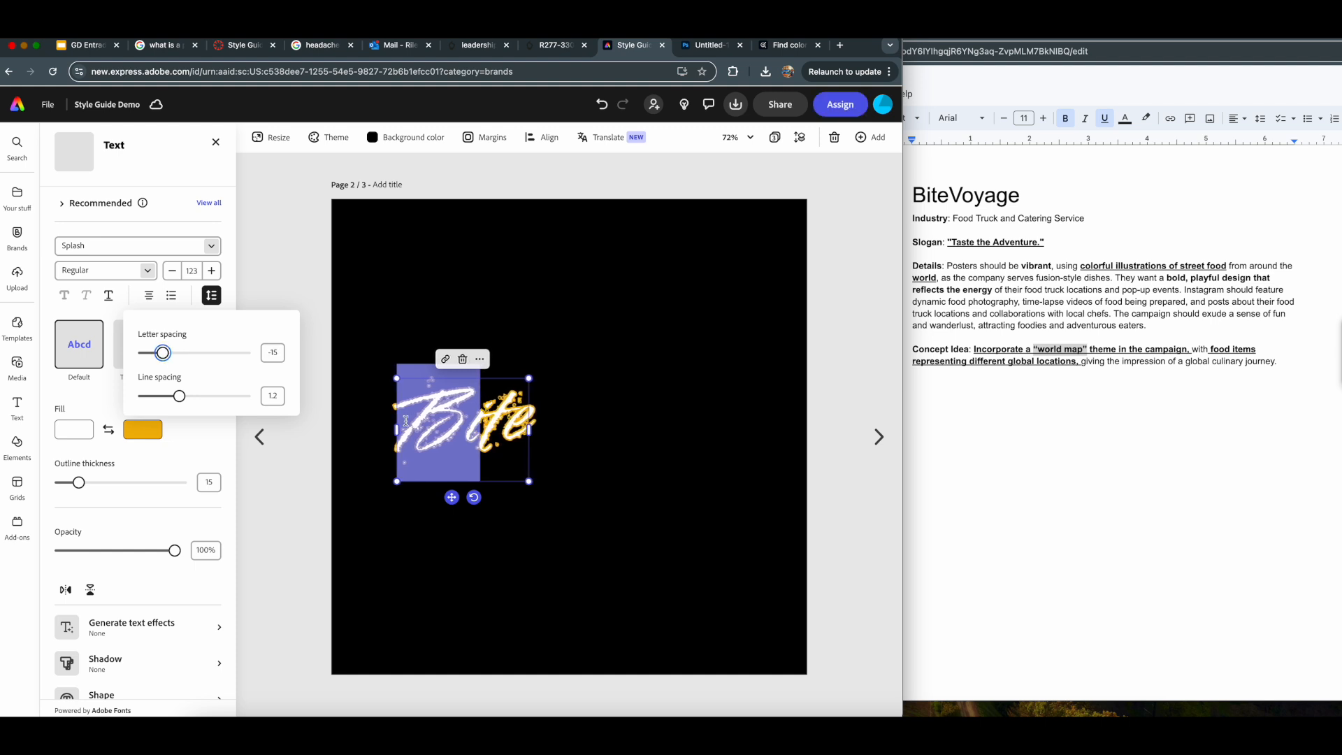
left_click(618, 524)
left_click(444, 329)
key("super+z")
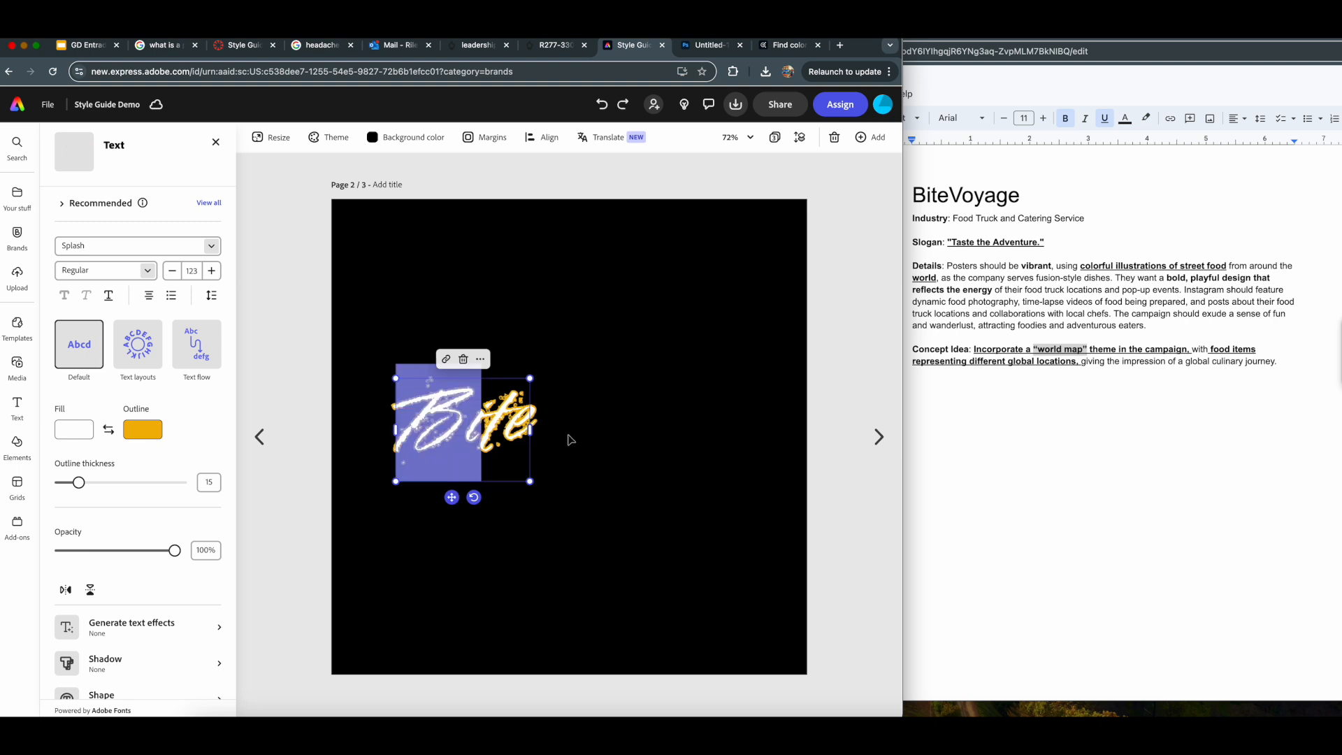
- Try copying the letter B out of the Bite text and pasting it as a separate text object
left_click(571, 439)
left_click(467, 420)
left_click_drag(466, 420, 400, 421)
key("super+c")
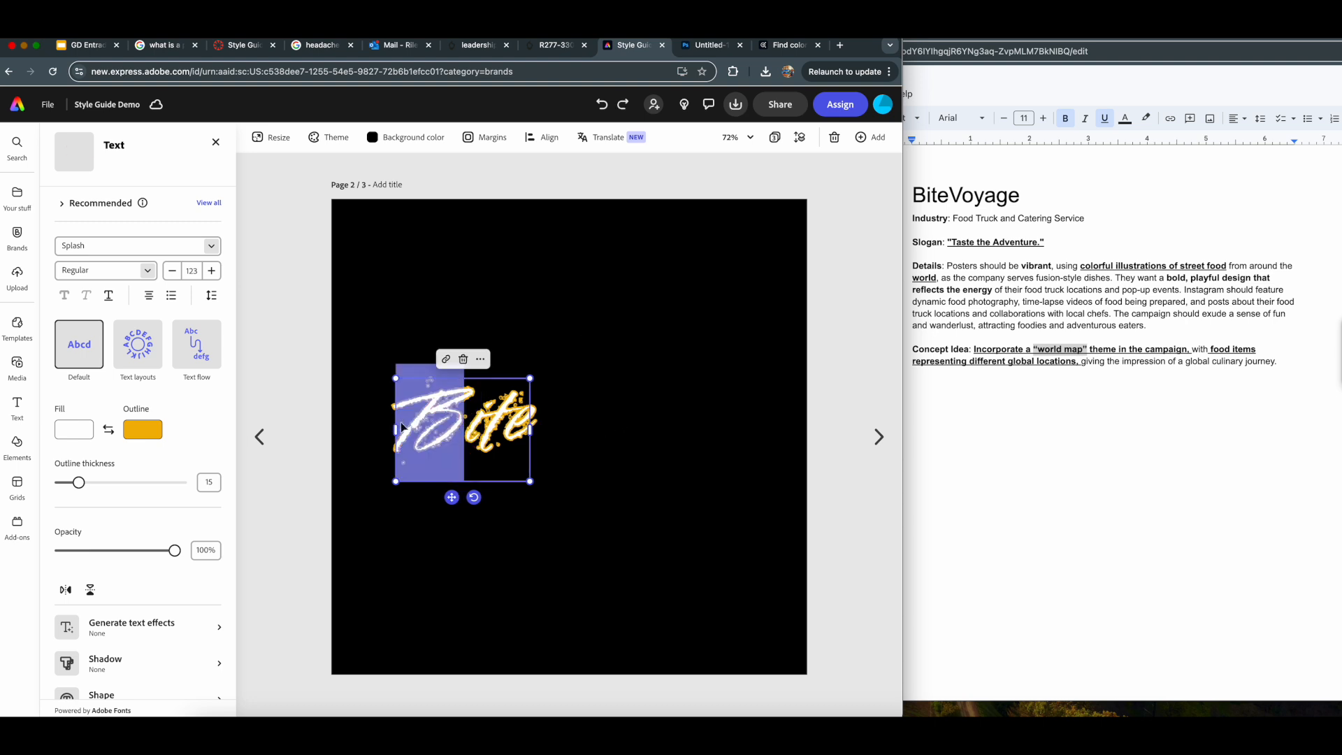
key("Right")
left_click(607, 437)
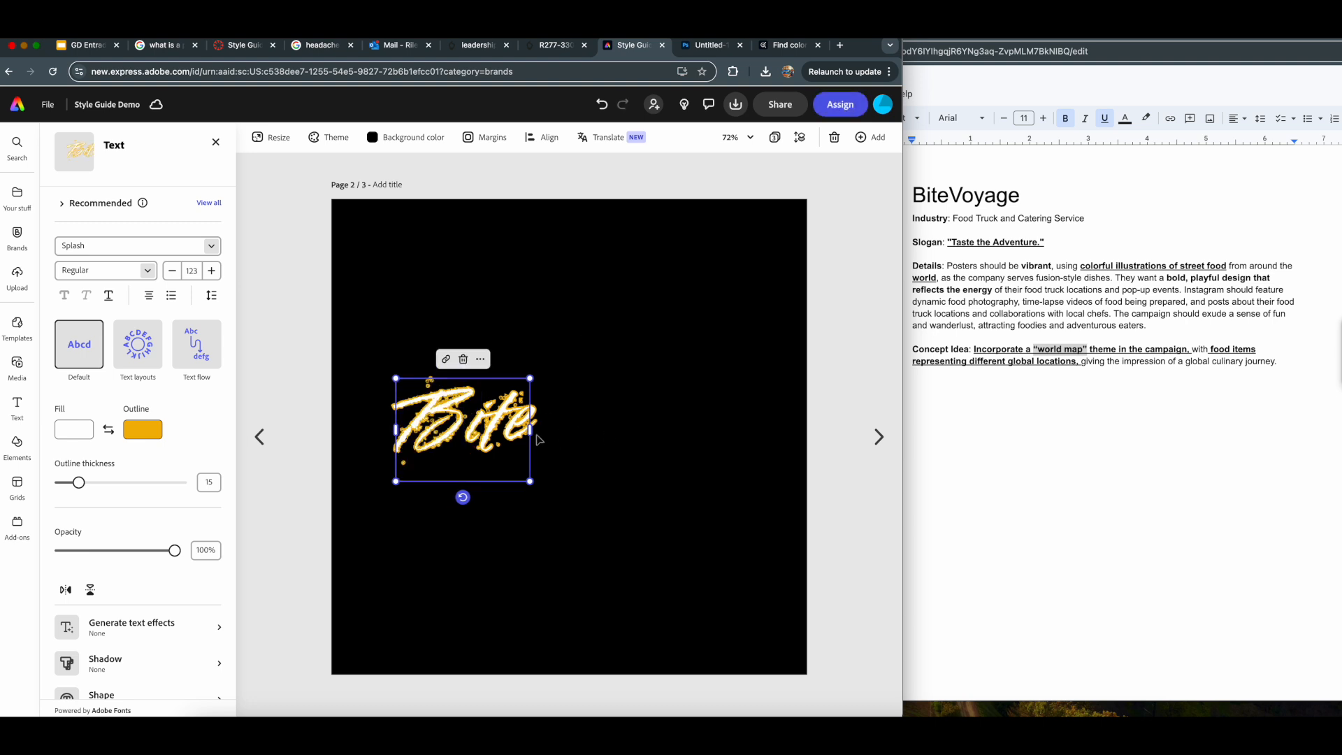
left_click(692, 442)
key("super+v")
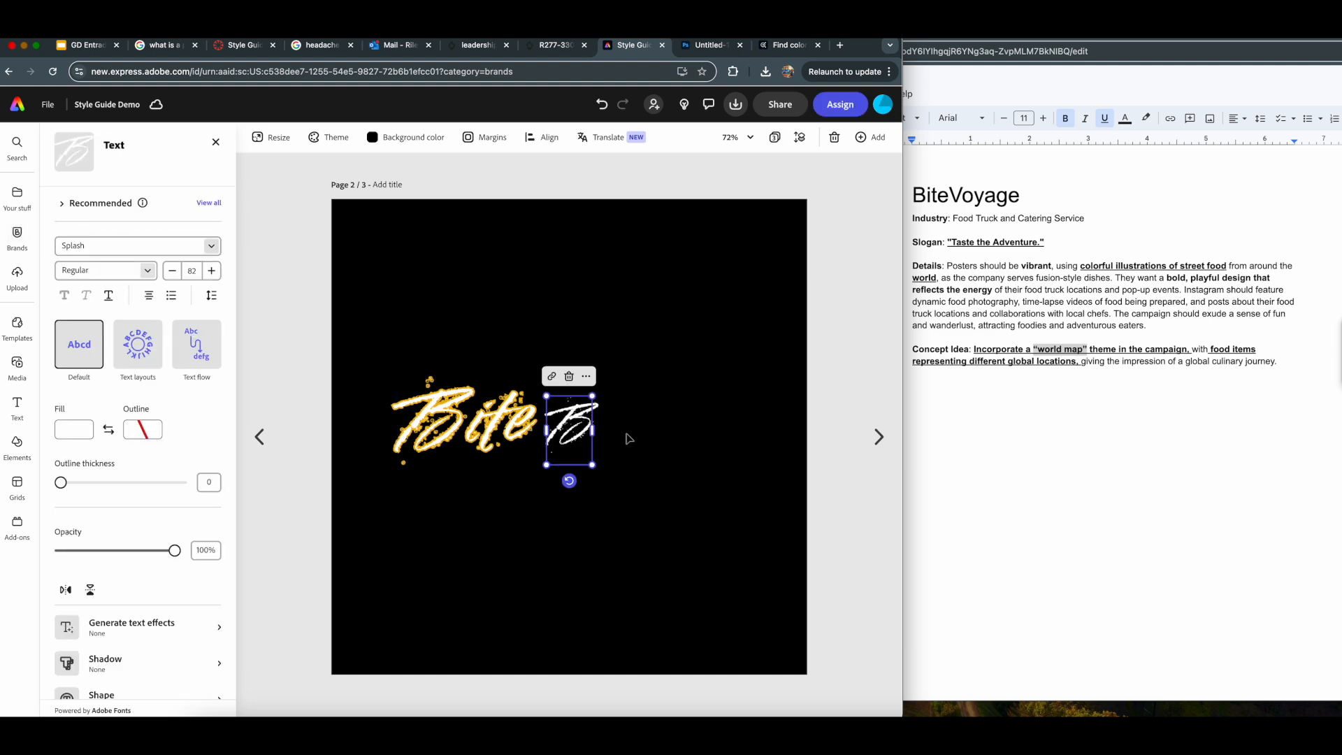
key("super+z")
- Duplicate the Bite text to the right of the original and delete "ite" from the copy, leaving only the B
left_click(488, 423)
left_click_drag(487, 423, 793, 461)
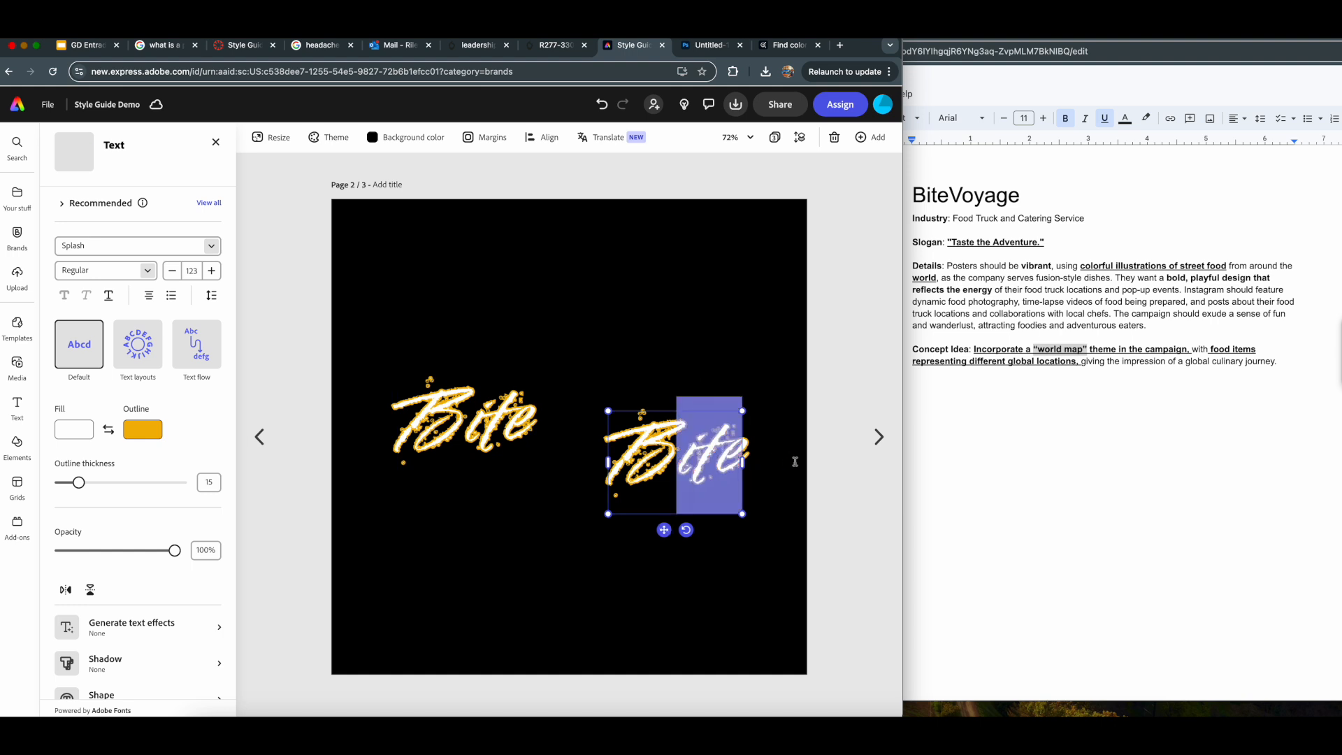
key("BackSpace")
- Delete the letter B from the original Bite text, leaving only "ite"
double_click(500, 435)
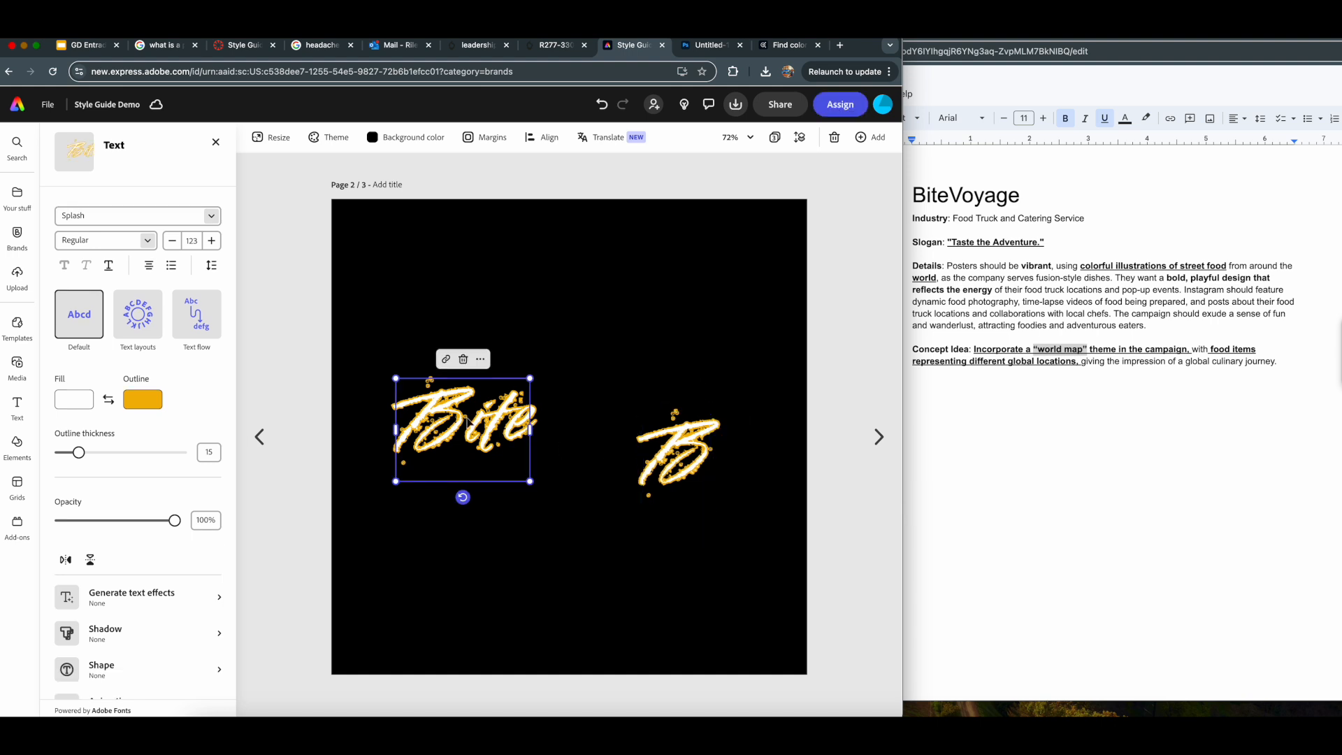
left_click(466, 430)
left_click_drag(466, 430, 385, 418)
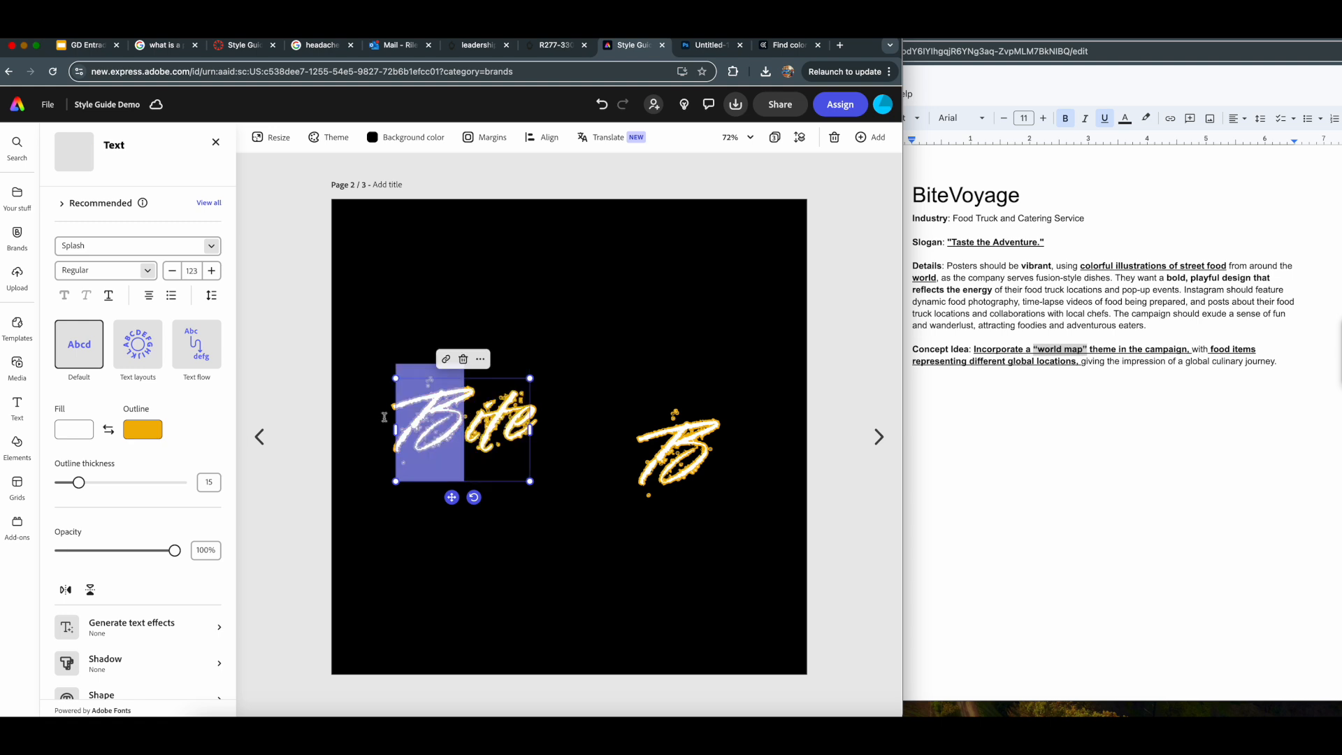
key("BackSpace")
left_click(823, 443)
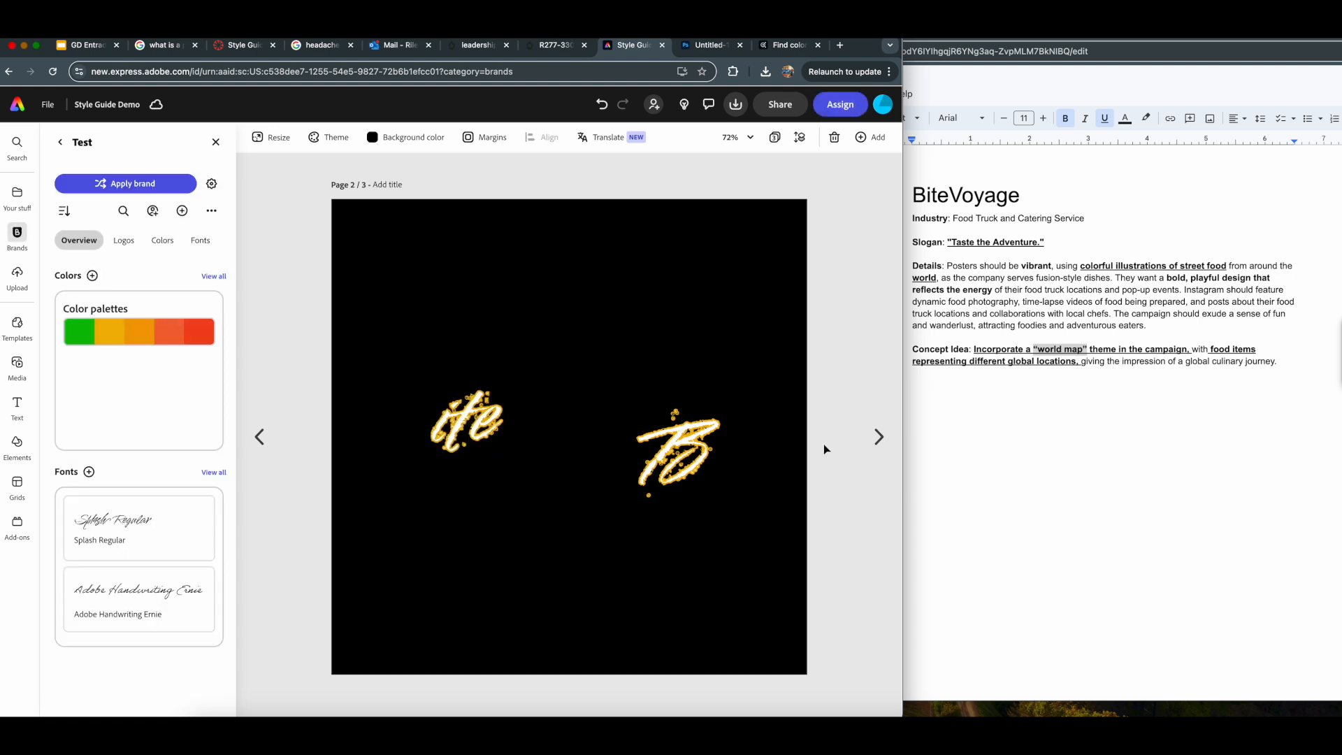
- Place the separate B tightly against the start of "ite" and group the two text objects
left_click_drag(680, 451, 407, 424)
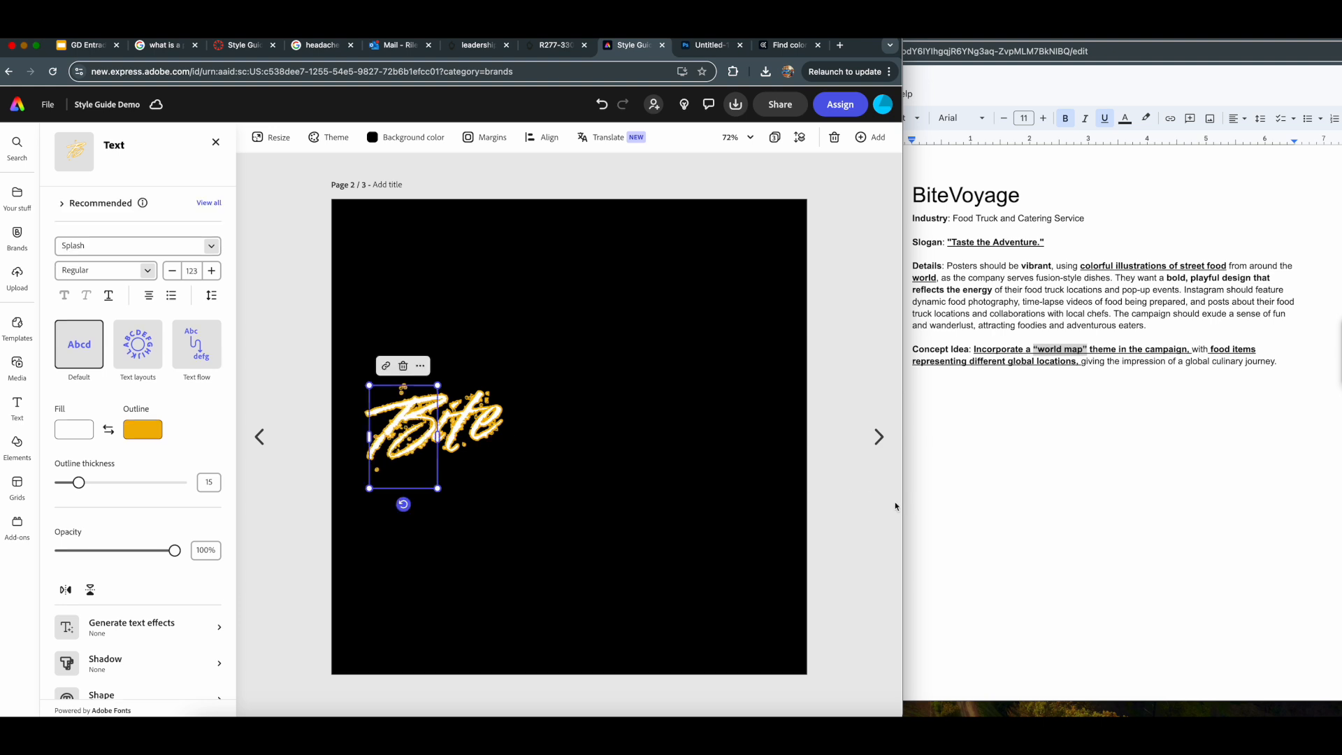
left_click(478, 424, "shift")
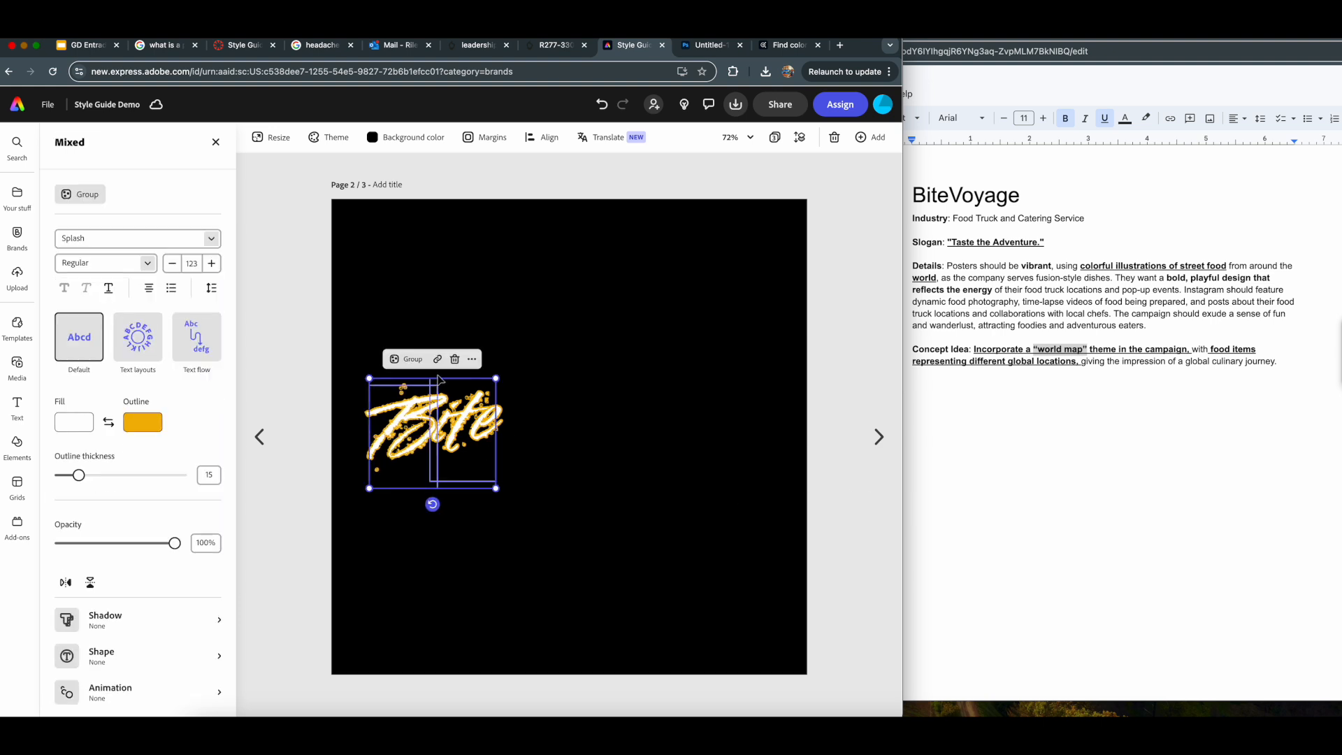
left_click(407, 358)
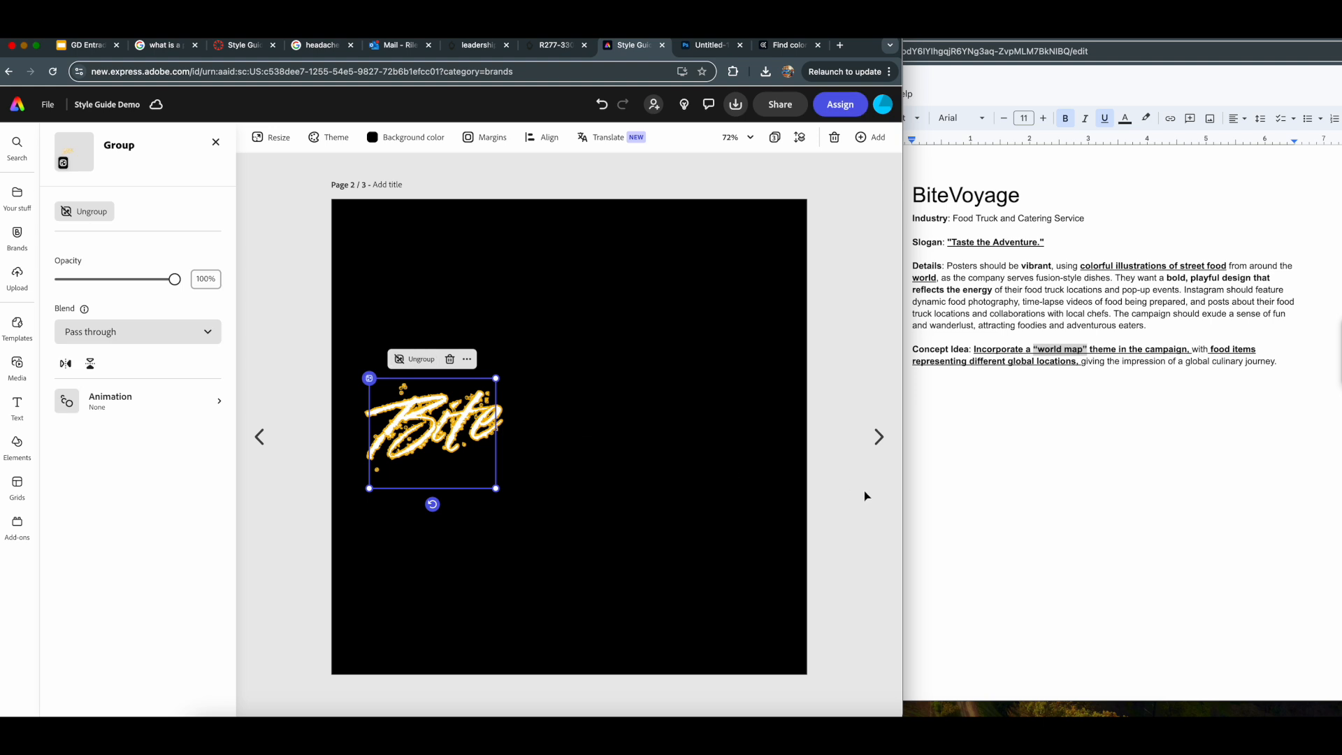
- Enlarge the grouped Bite lettering and position it in the left half of the canvas
left_click(866, 496)
left_click_drag(462, 434, 474, 433)
left_click_drag(505, 483, 545, 515)
left_click_drag(499, 428, 471, 418)
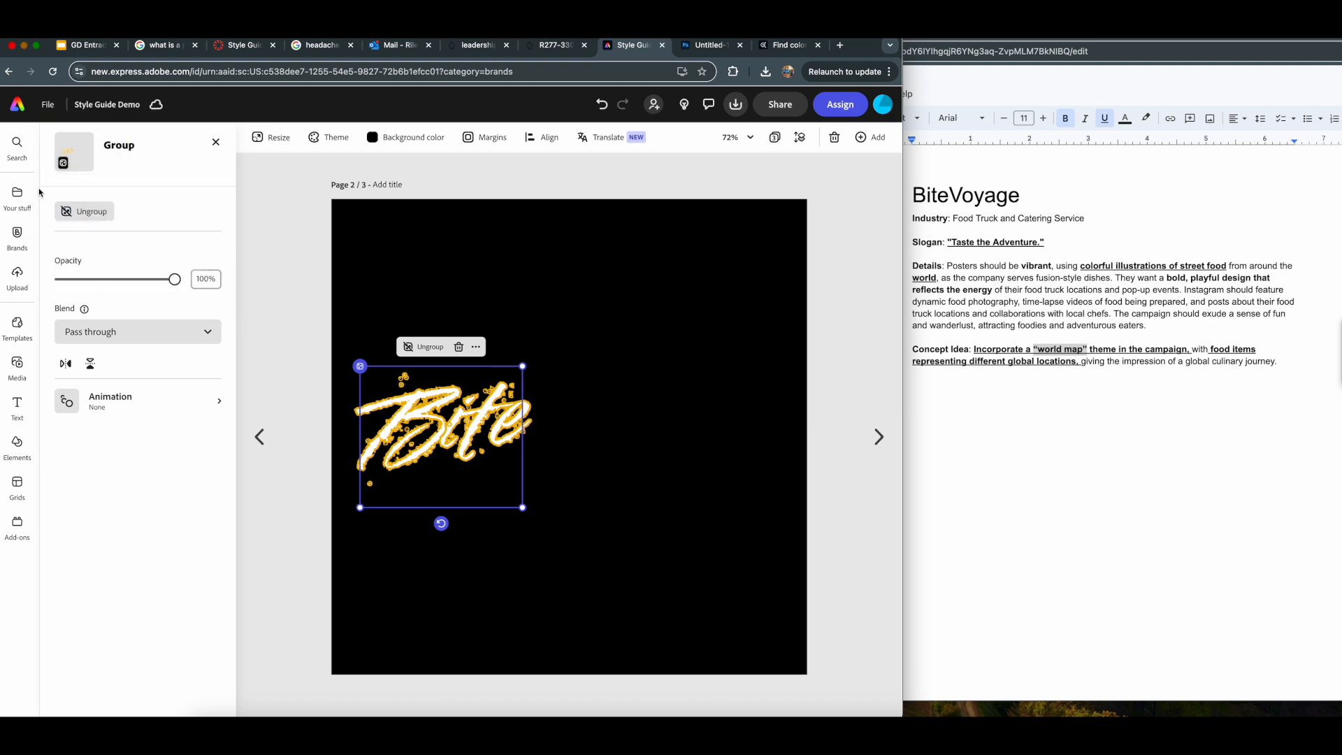
left_click(260, 306)
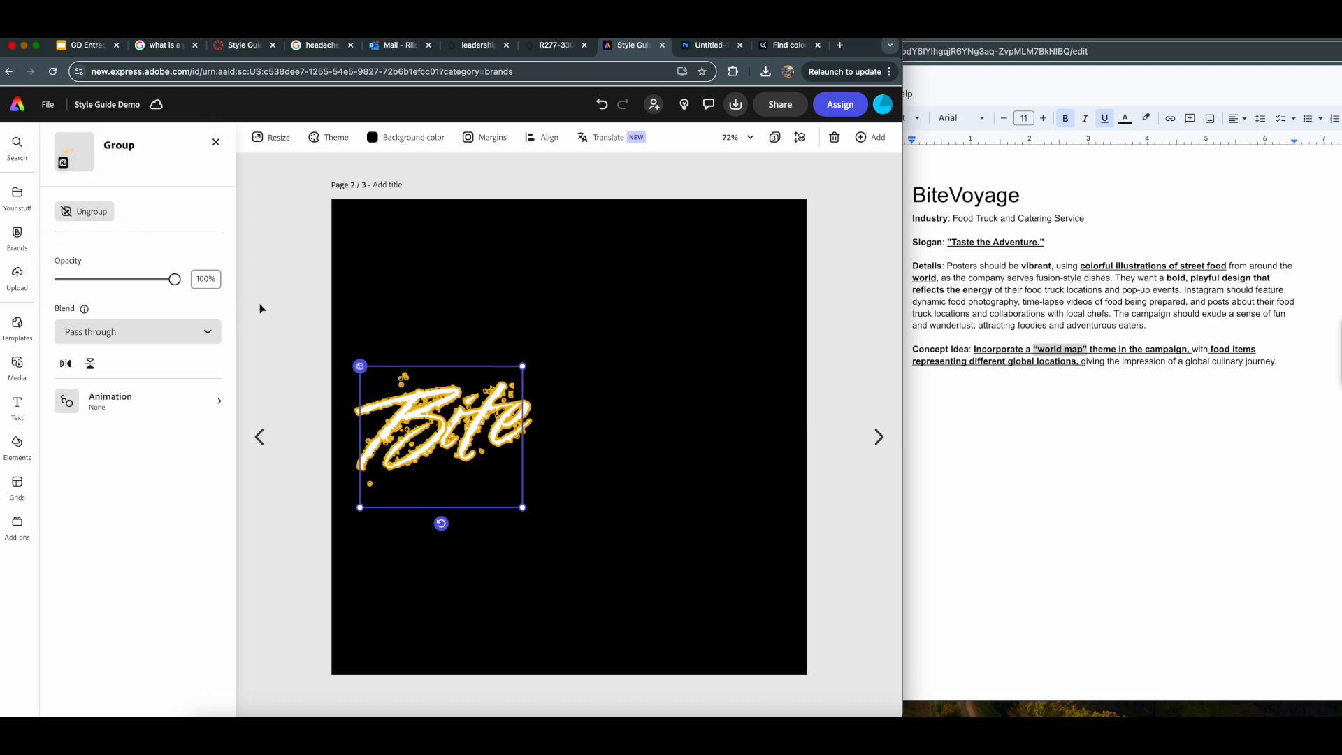
- Add a new text object in the Alfarn 2 font and check it against the style guide's typography on page 1
left_click(17, 406)
left_click(133, 168)
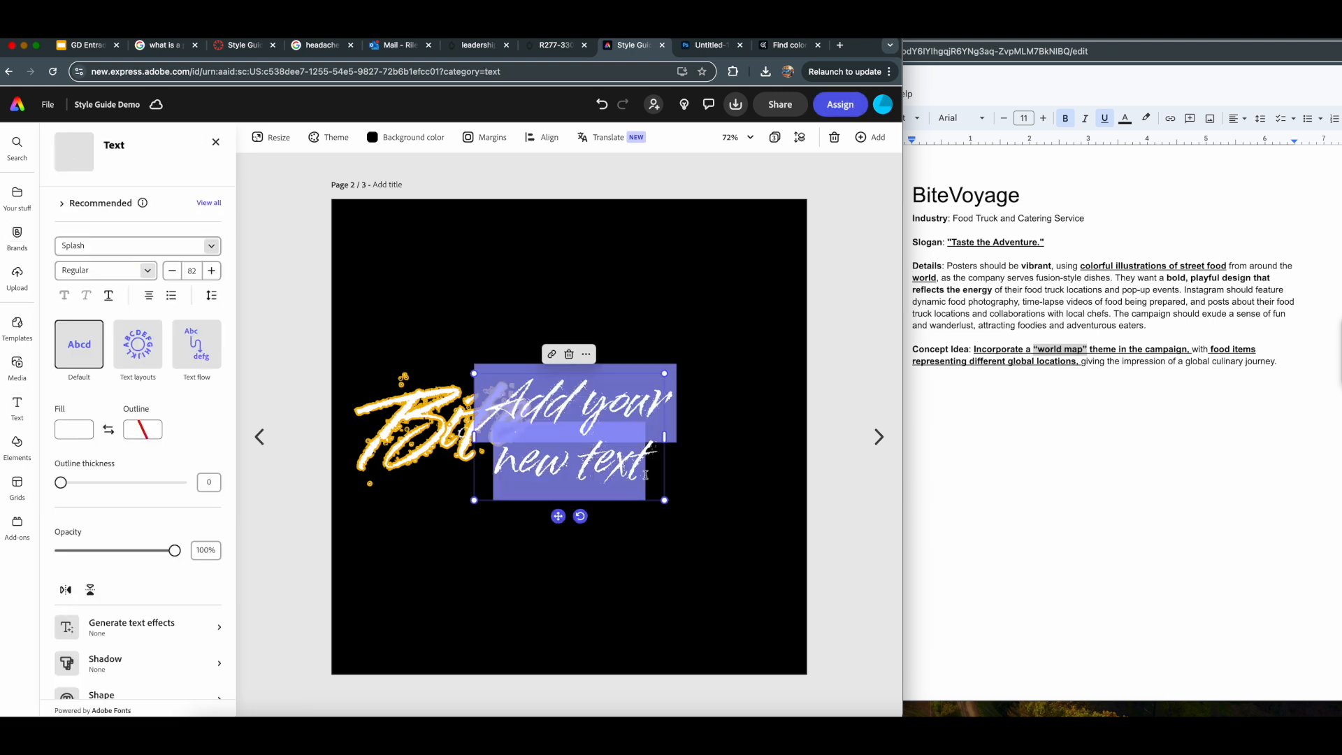
left_click(211, 245)
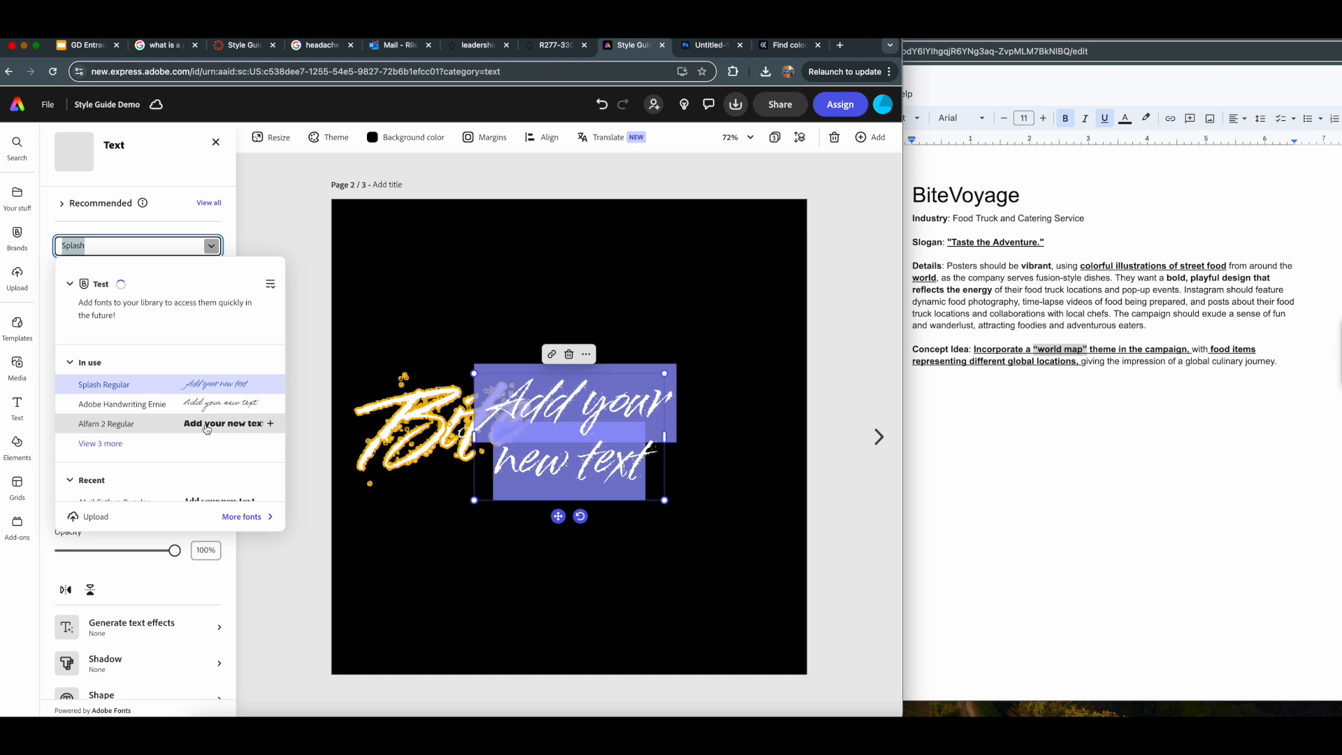
left_click(207, 427)
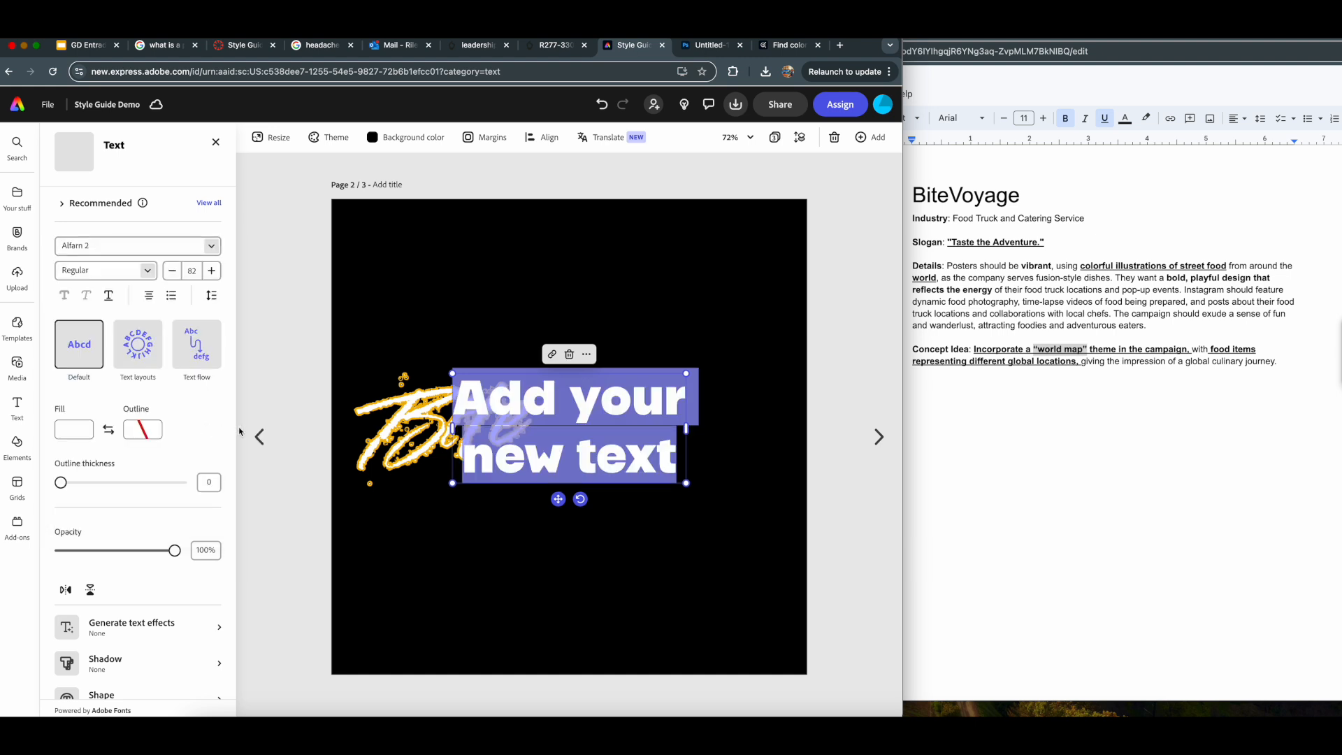
left_click(260, 437)
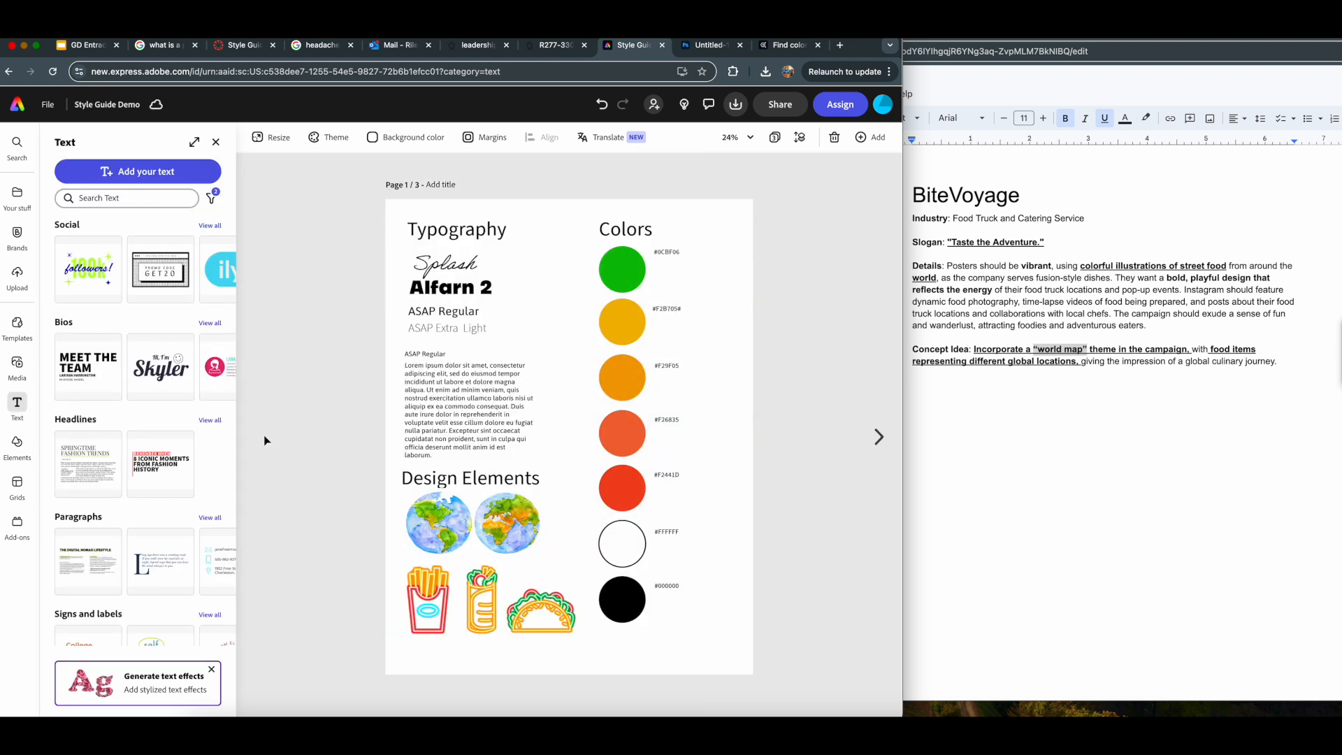
left_click(878, 437)
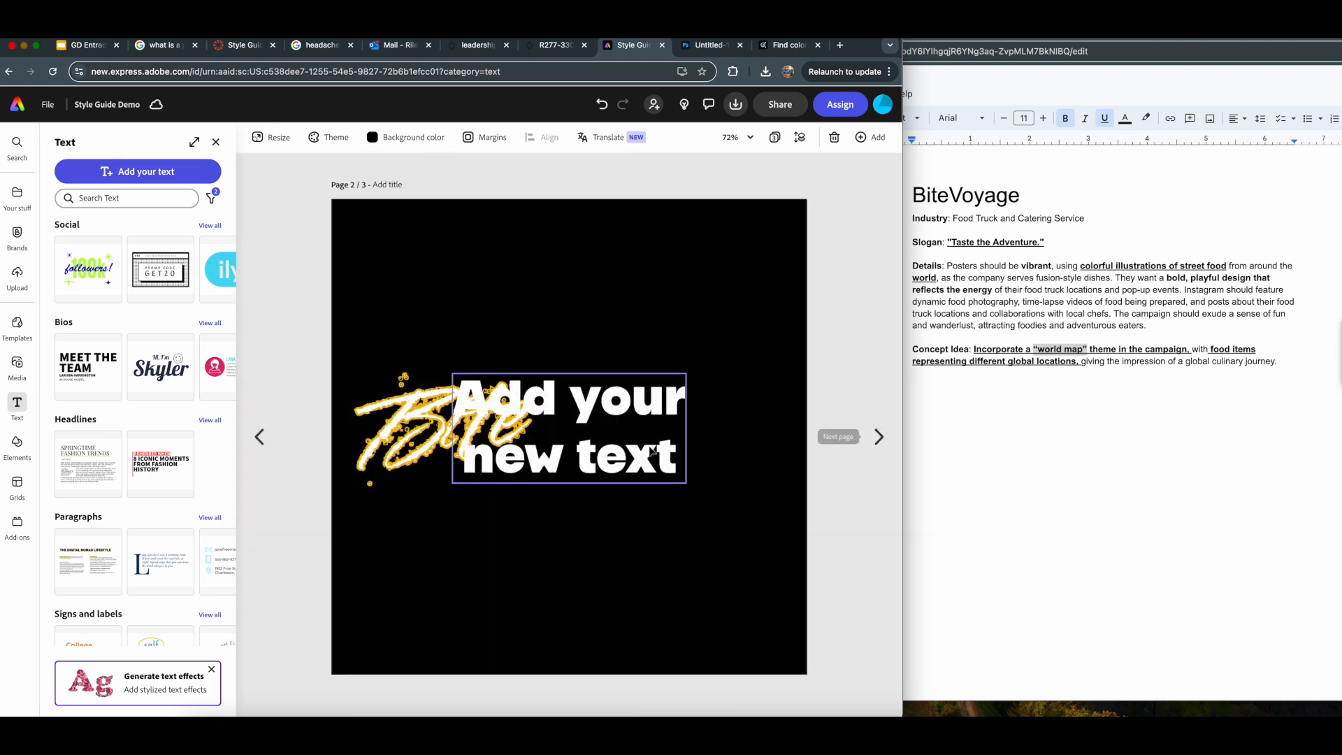
- Replace the placeholder in the new Alfarn 2 text object with "Voyage"
left_click(650, 454)
double_click(649, 461)
left_click(673, 458)
left_click_drag(673, 459, 449, 392)
type("Voyage")
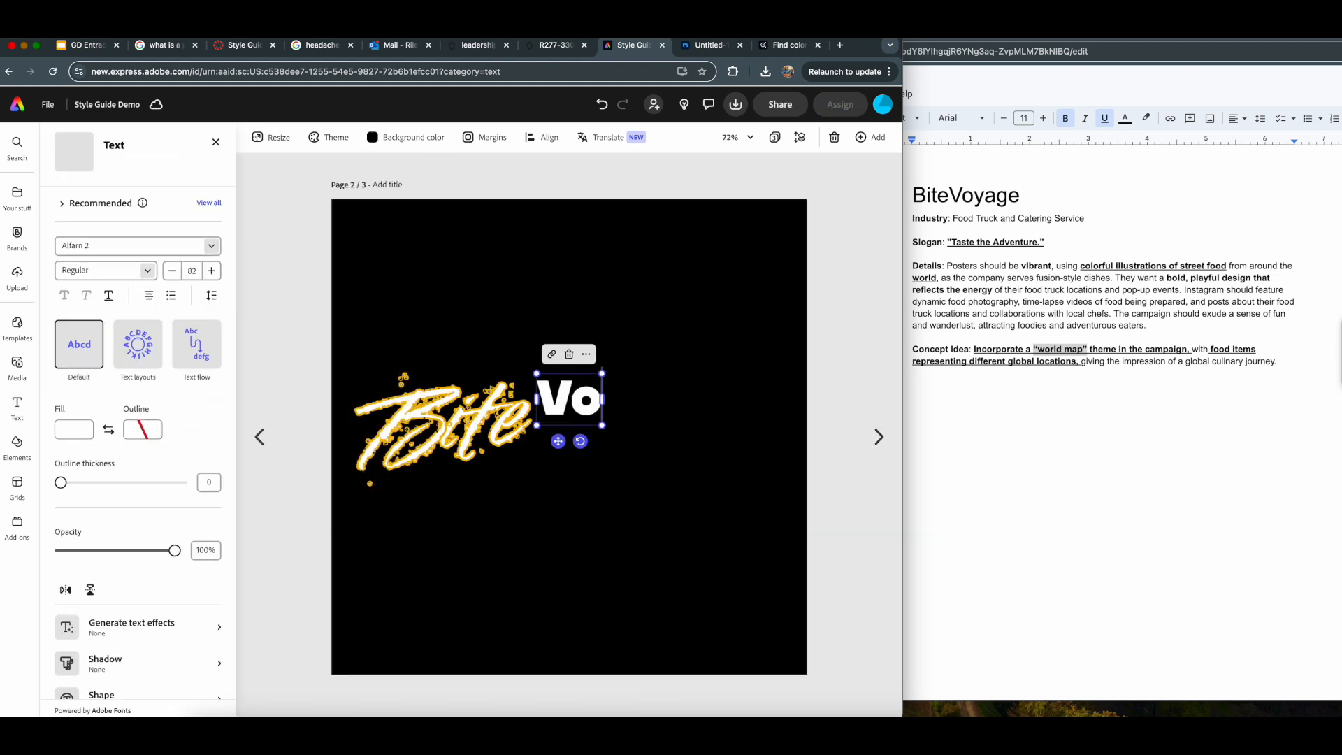
left_click(911, 456)
- Scale the Voyage text to about size 118 and fit it directly to the right of the Bite group
left_click(594, 425)
left_click_drag(666, 424, 777, 468)
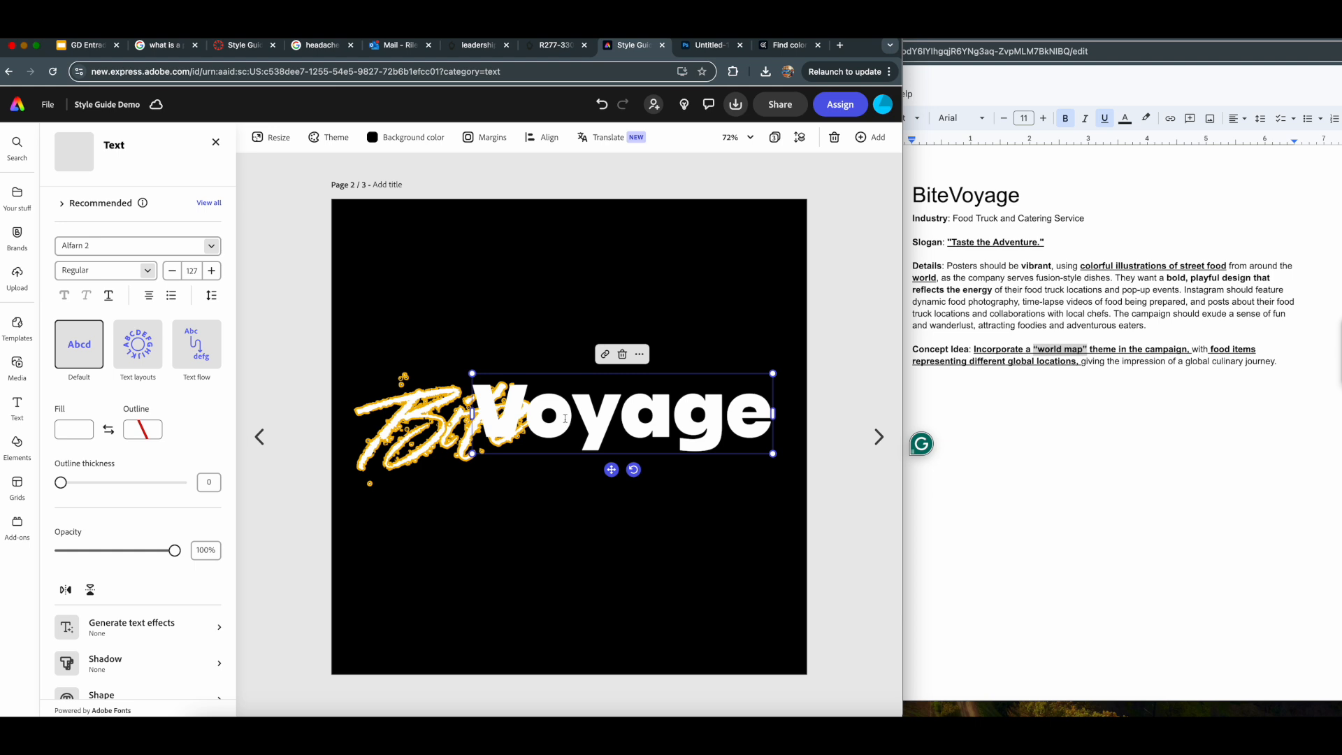
left_click_drag(516, 408, 561, 419)
left_click_drag(465, 409, 458, 401)
left_click_drag(549, 418, 539, 406)
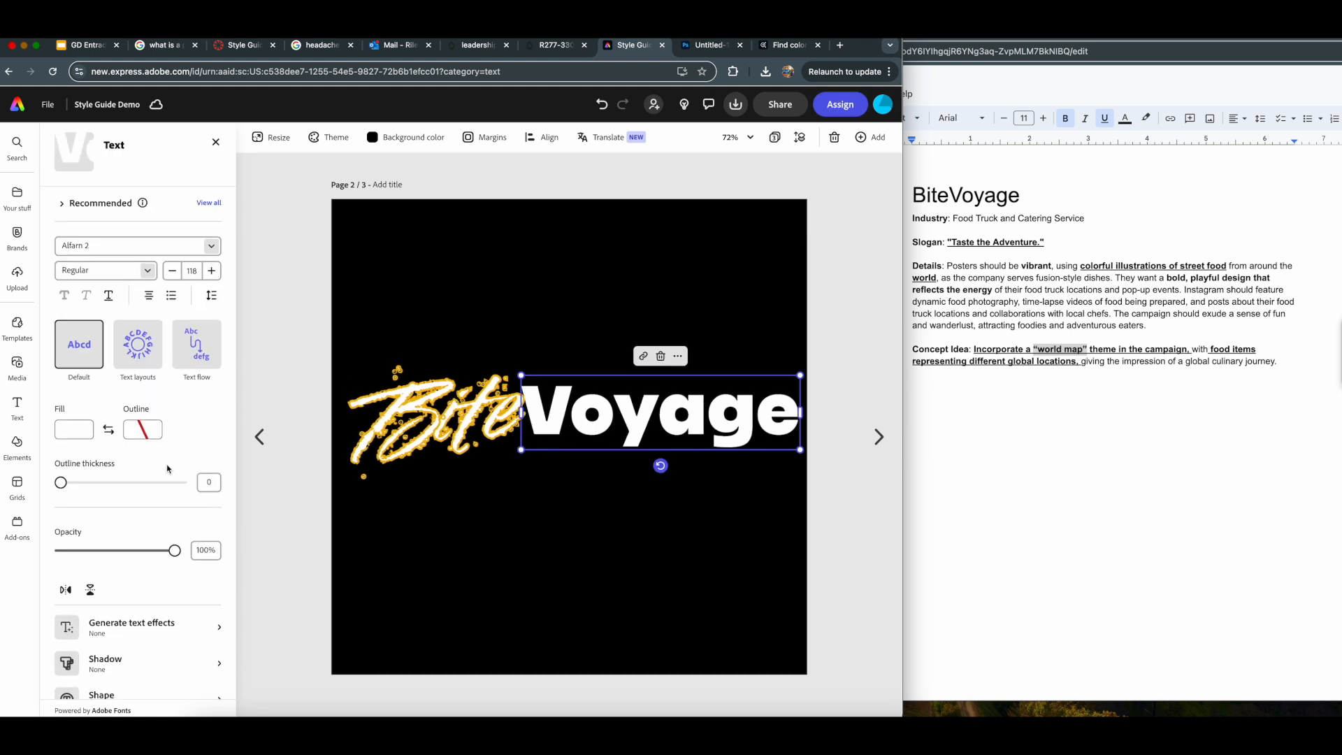
- Examine the Generate text effects options for the Voyage text and select the whole word
scroll(152, 594, "down", 2)
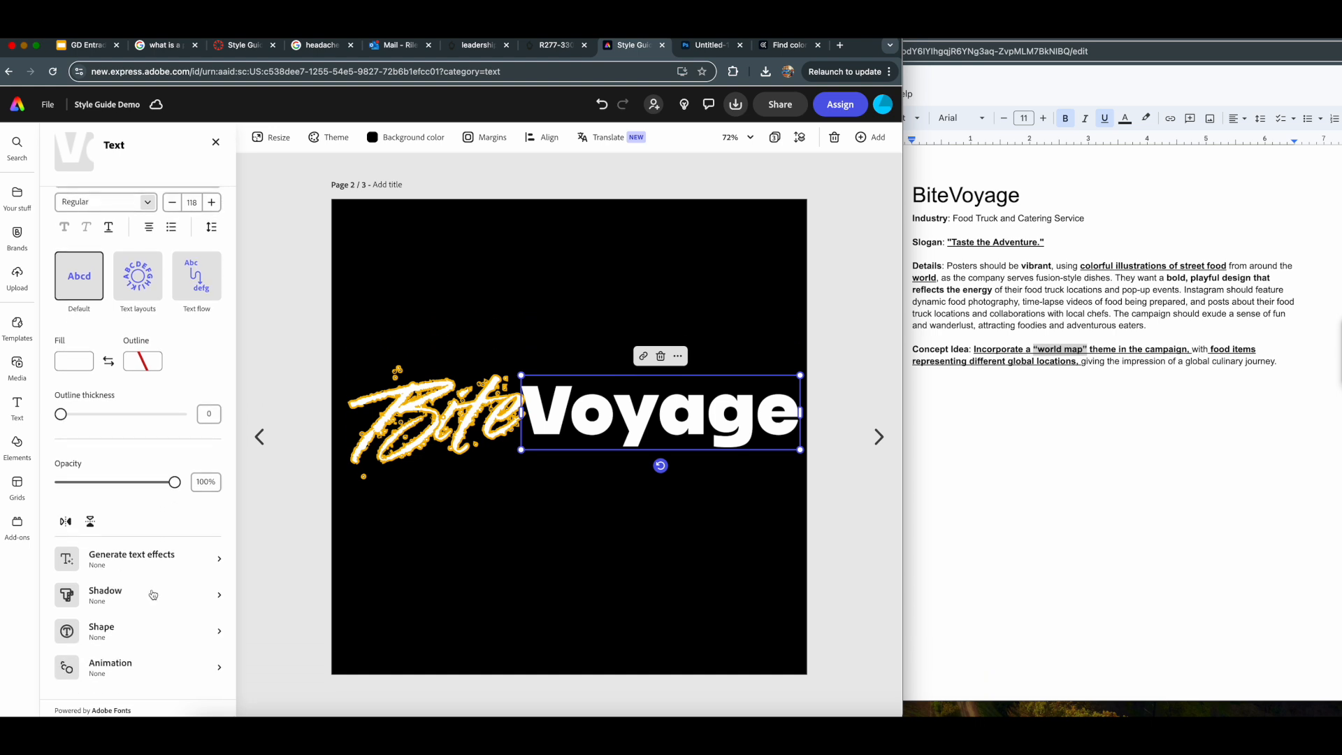
left_click(157, 559)
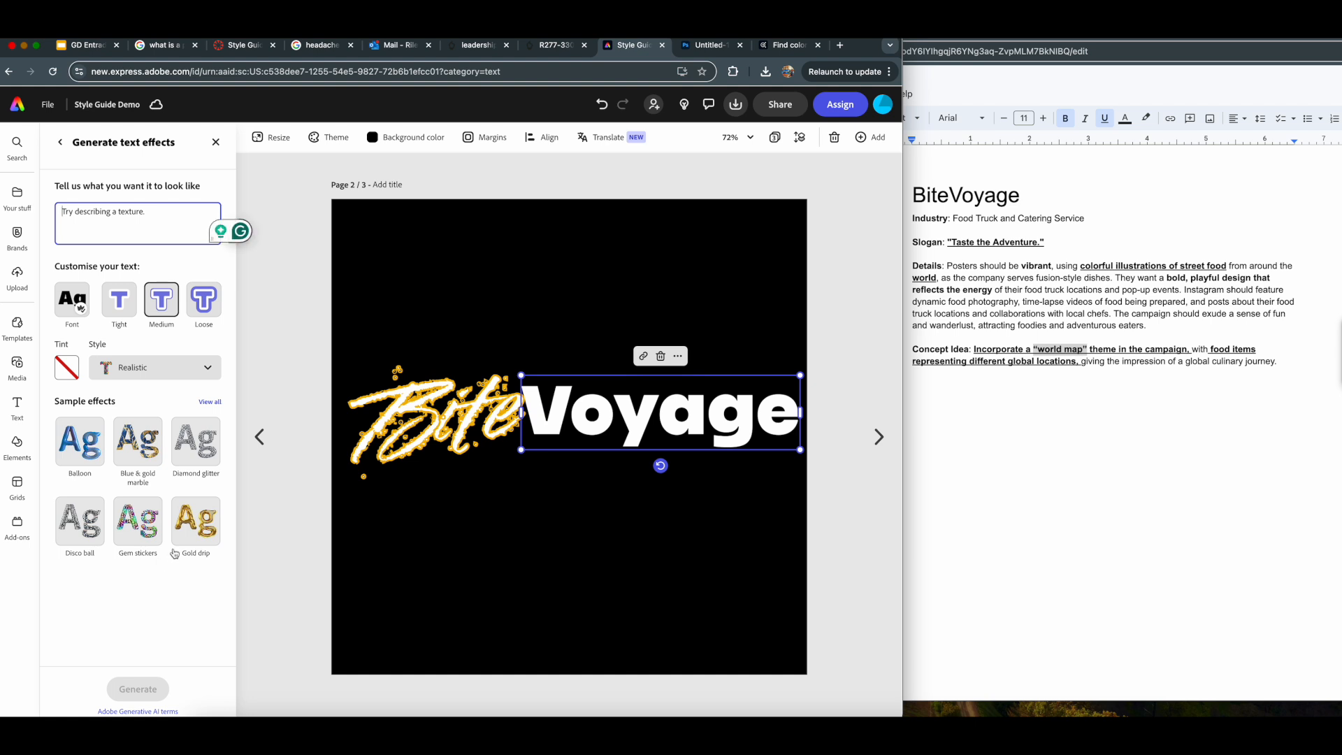
left_click(83, 311)
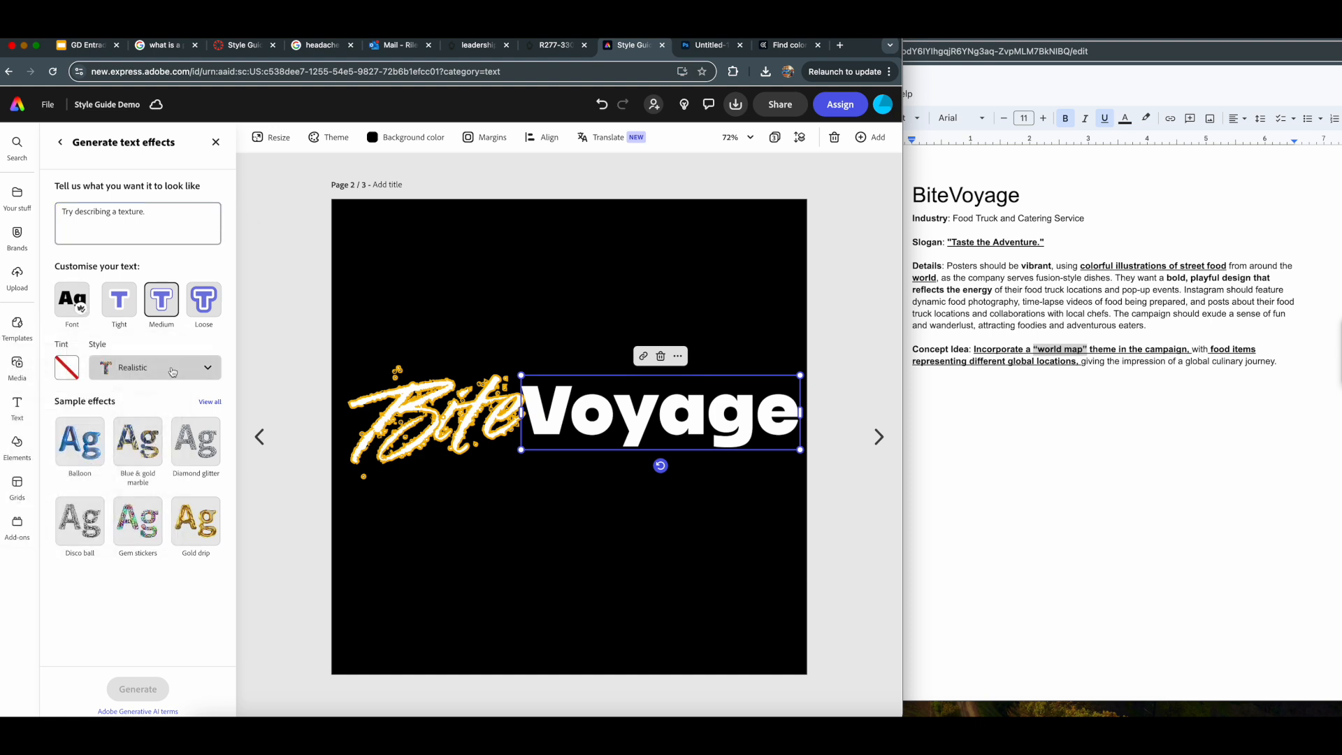
left_click(173, 369)
left_click(173, 369)
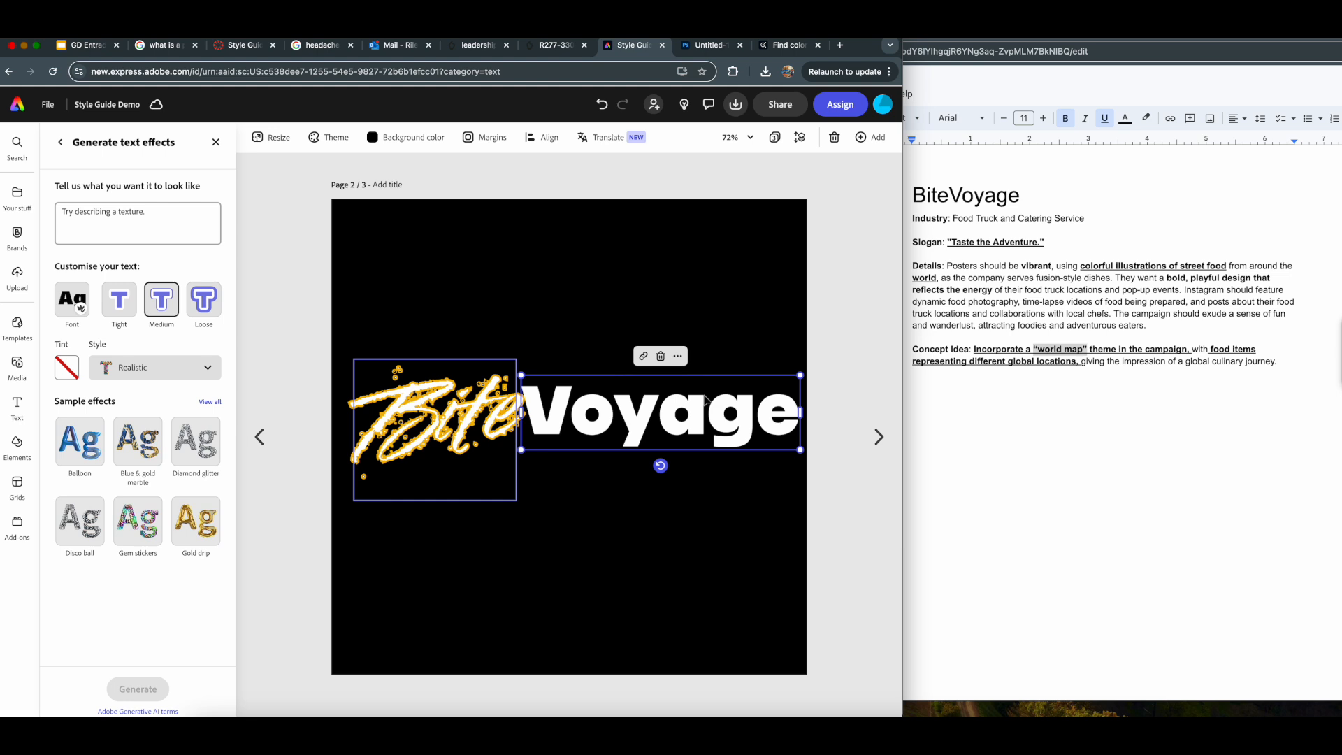
right_click(646, 410)
left_click(623, 408)
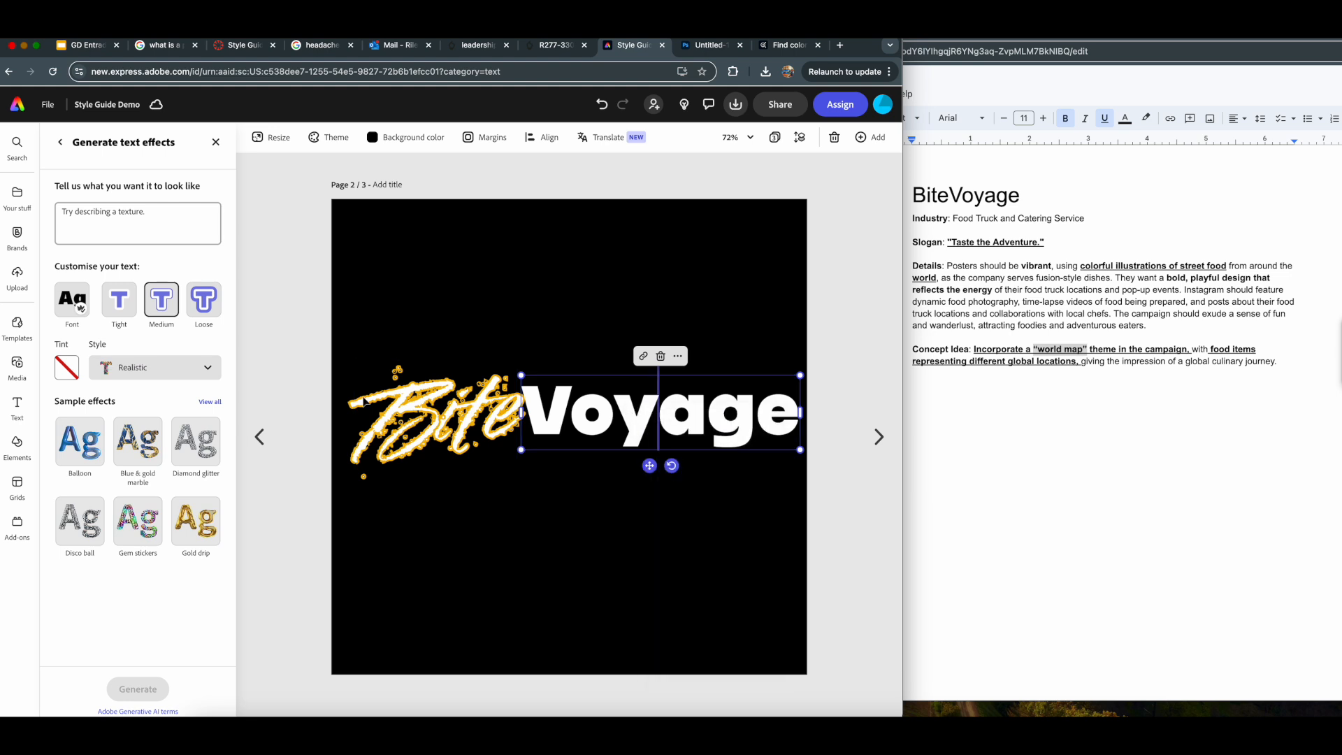
left_click(620, 419)
left_click_drag(532, 414, 801, 414)
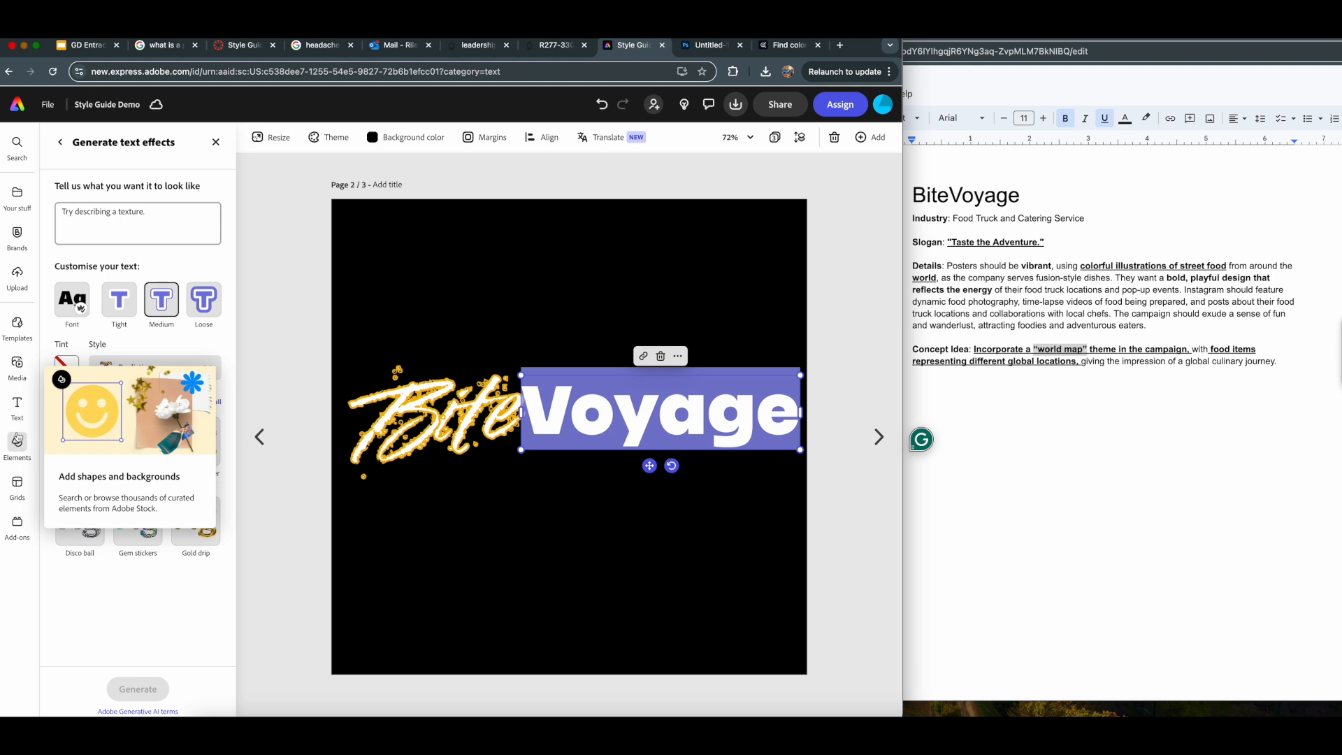
- Browse the stock photos and check the globe artwork among the design elements on page 1
left_click(18, 367)
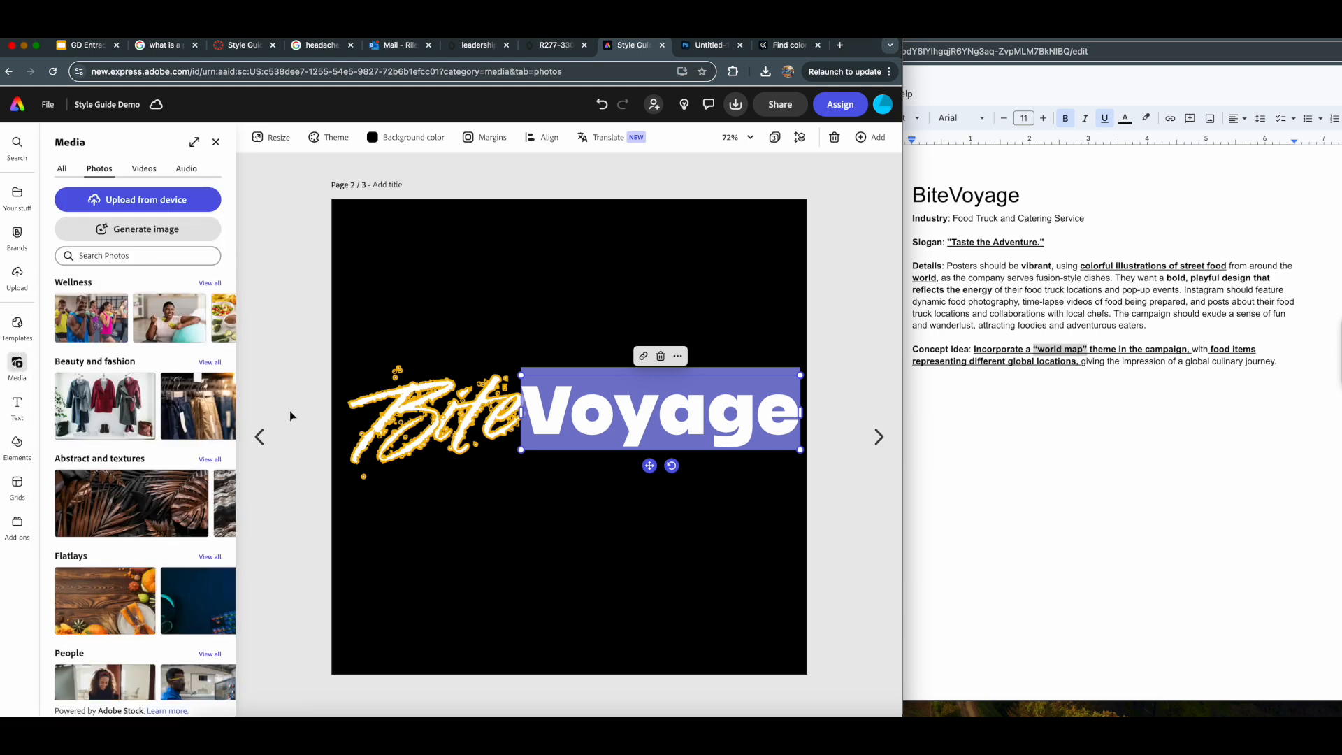
left_click(260, 437)
left_click(460, 502)
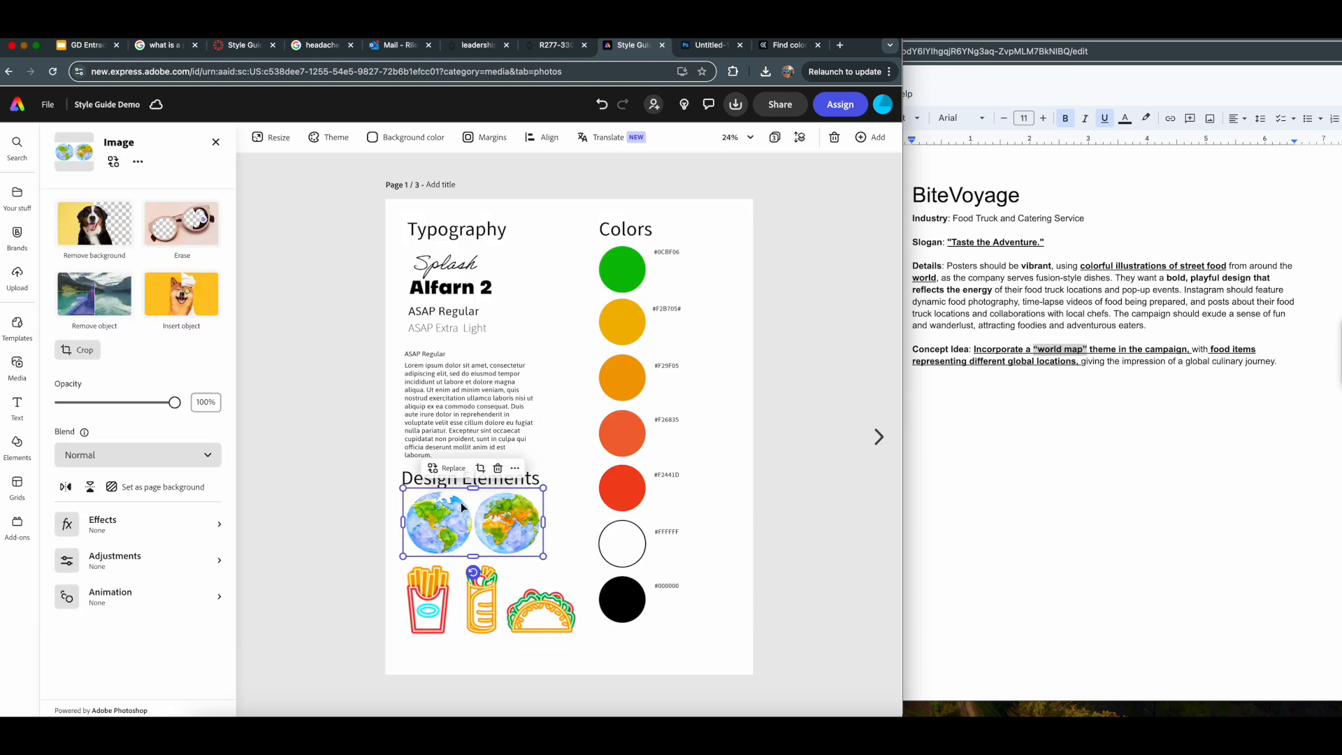
left_click(878, 437)
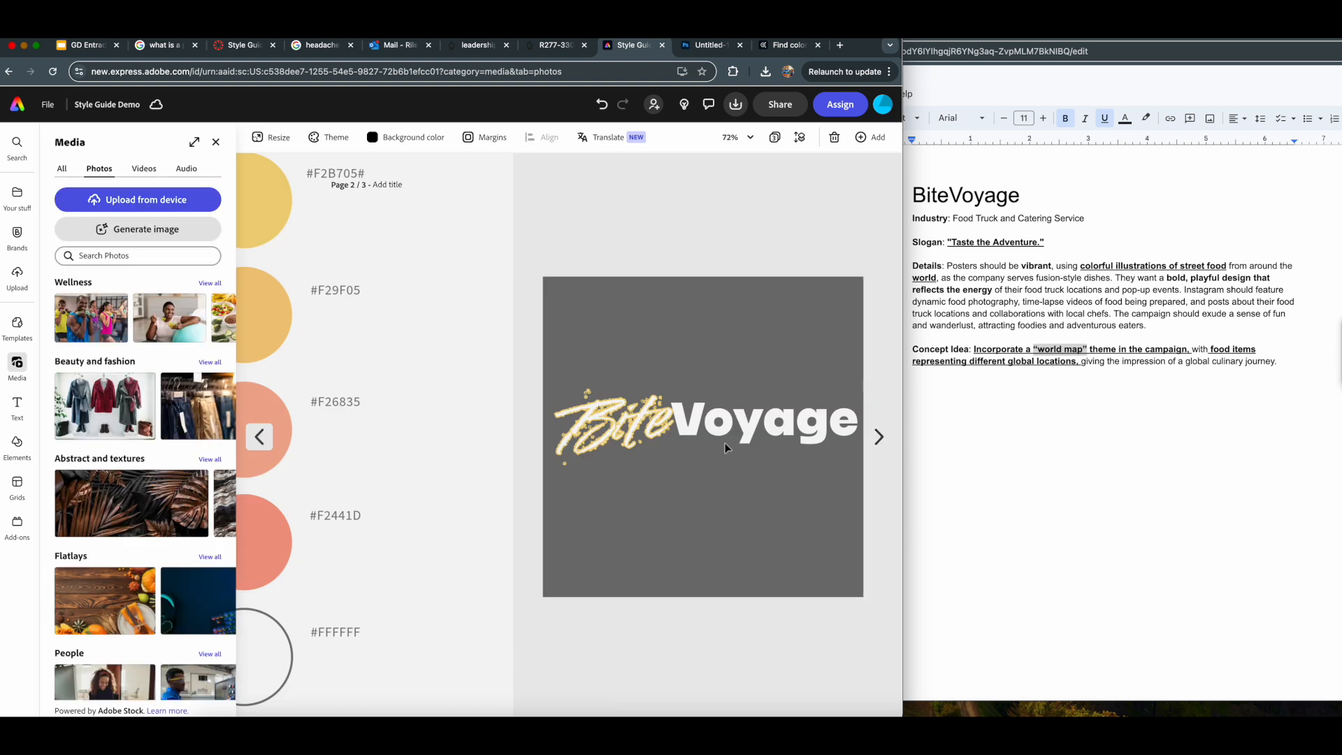
double_click(572, 413)
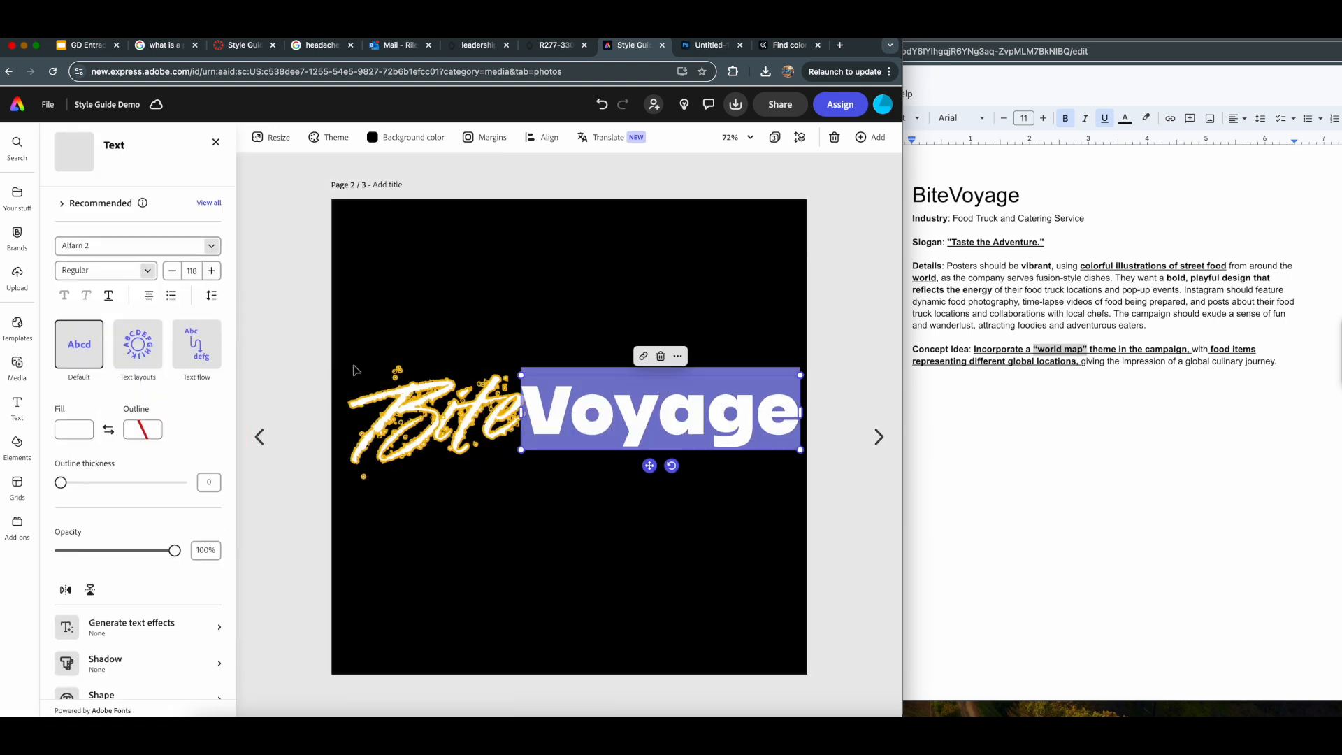
left_click(560, 399)
left_click_drag(529, 402, 796, 402)
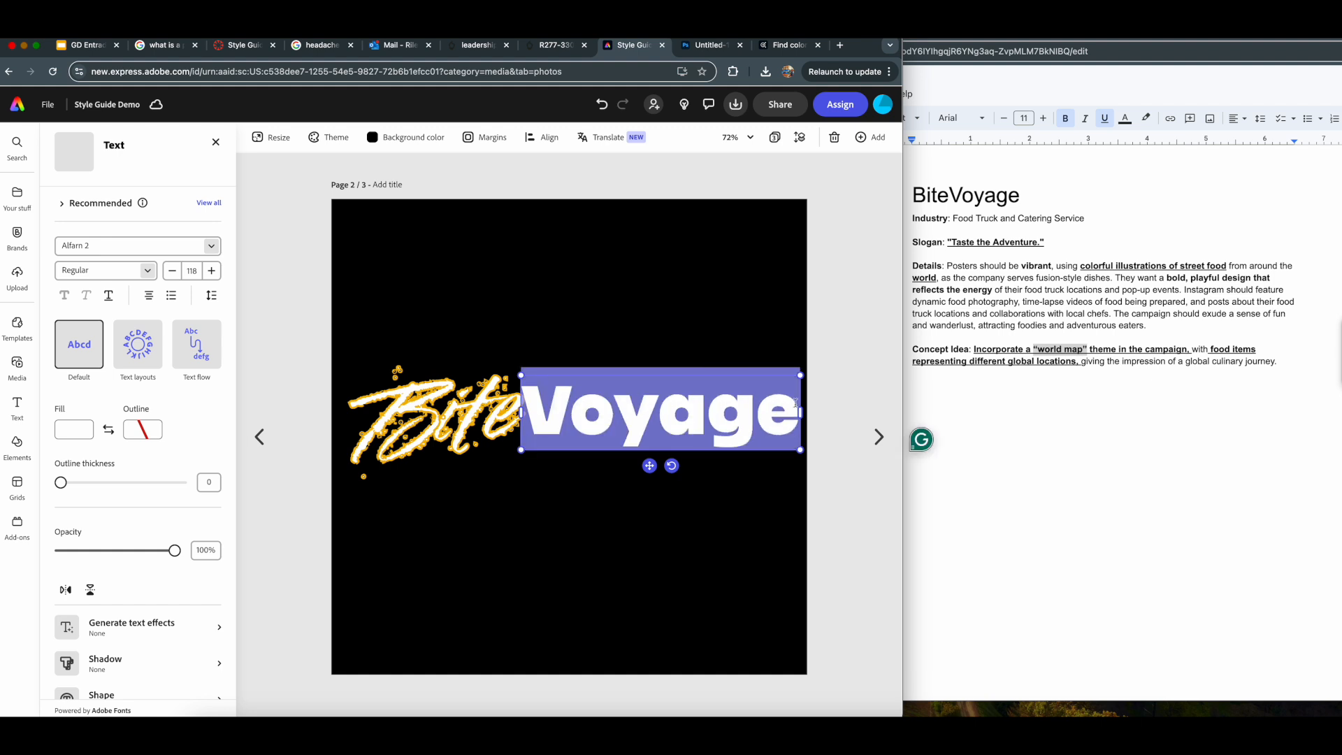
key("Escape")
left_click(634, 585)
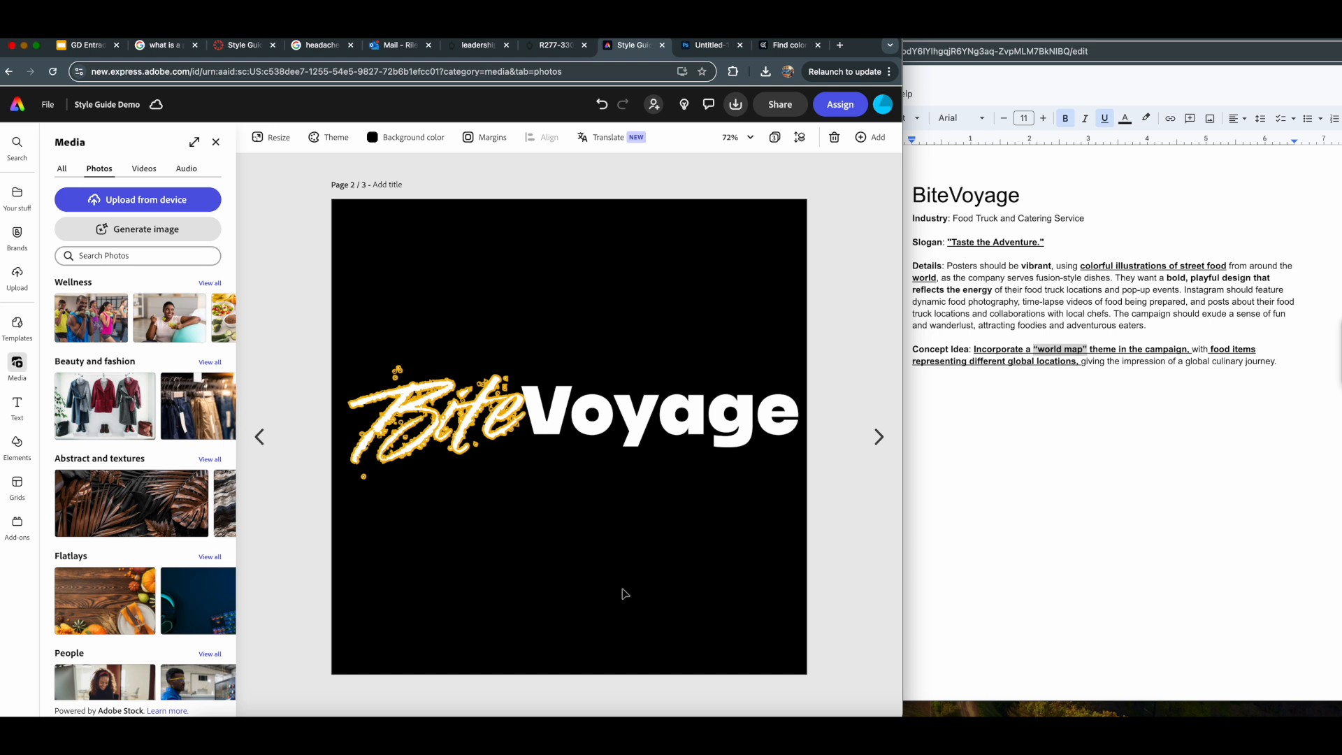
- Paste the copied two-globe artwork onto page 2 and place it directly below the Voyage text
key("super+v")
left_click_drag(425, 281, 649, 442)
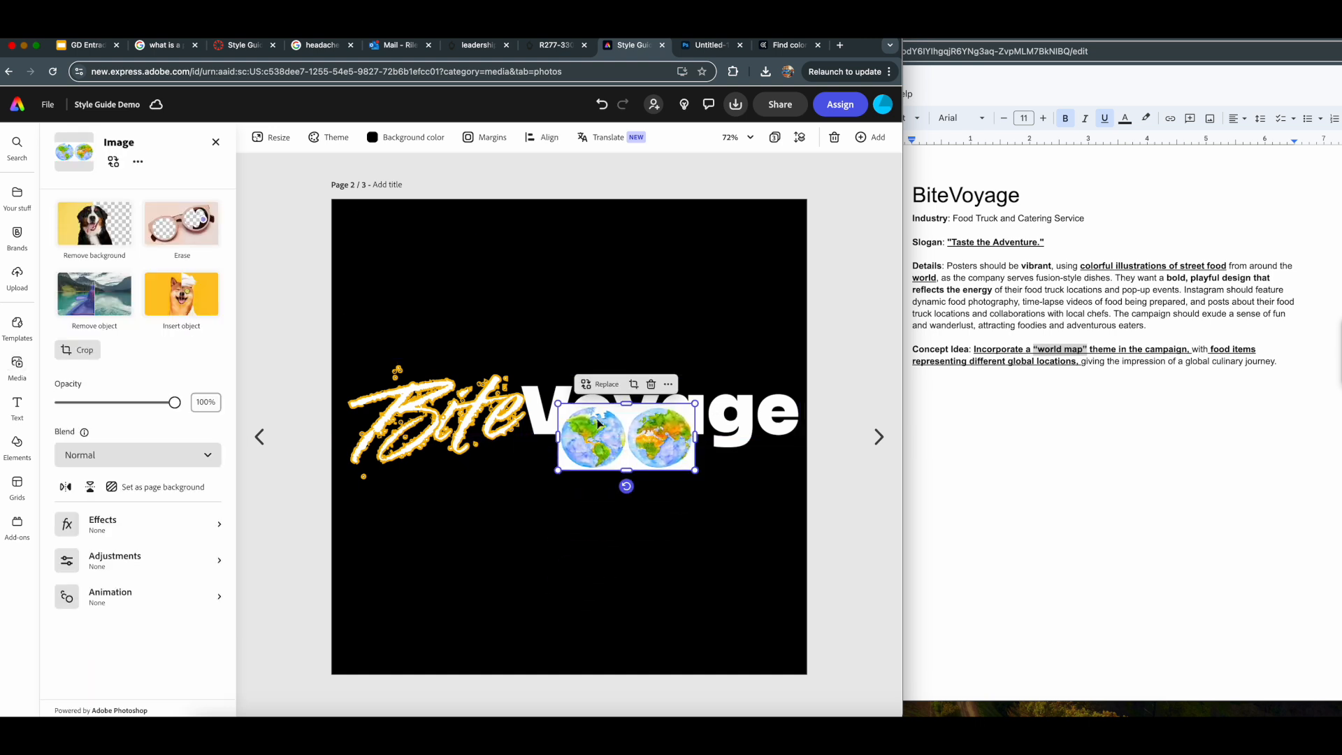
left_click(600, 383)
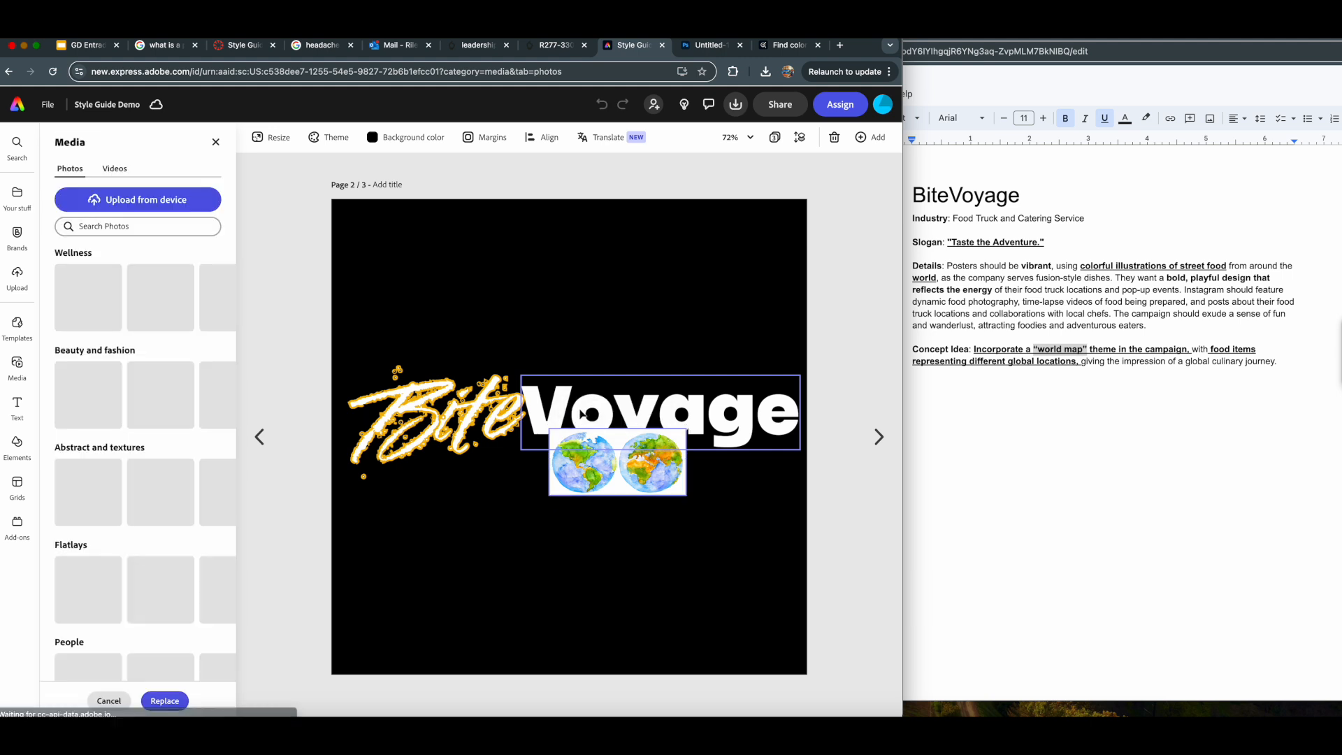
left_click_drag(592, 458, 564, 476)
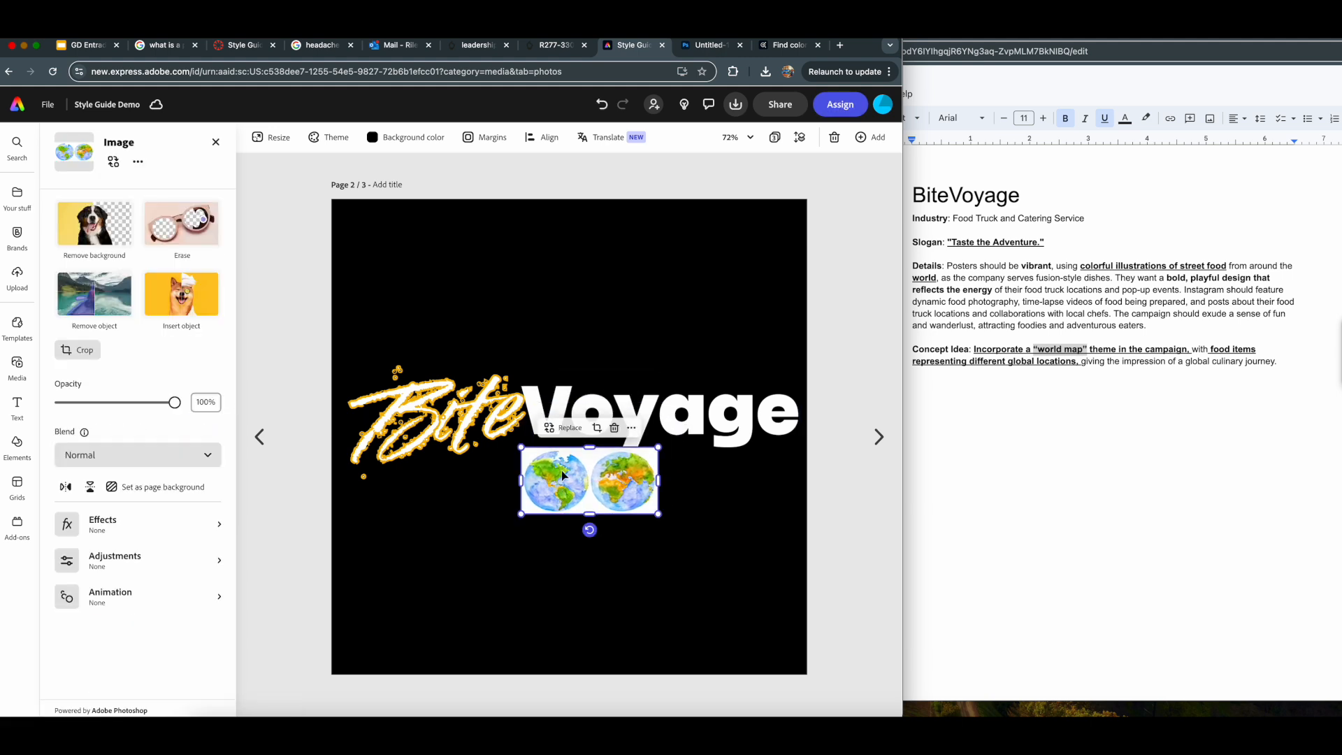
- Open the custom fill color options for the Voyage text, and delete the pasted two-globe image
left_click(563, 430)
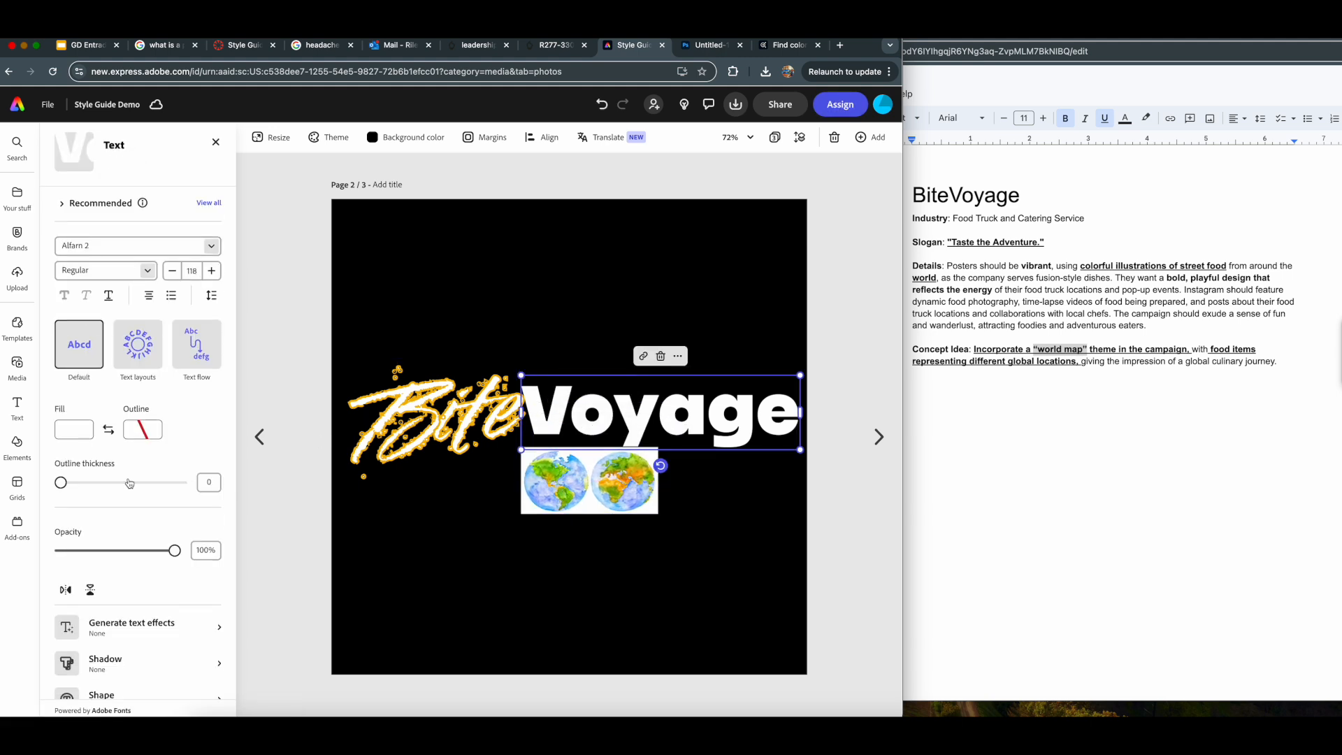
scroll(112, 643, "down", 2)
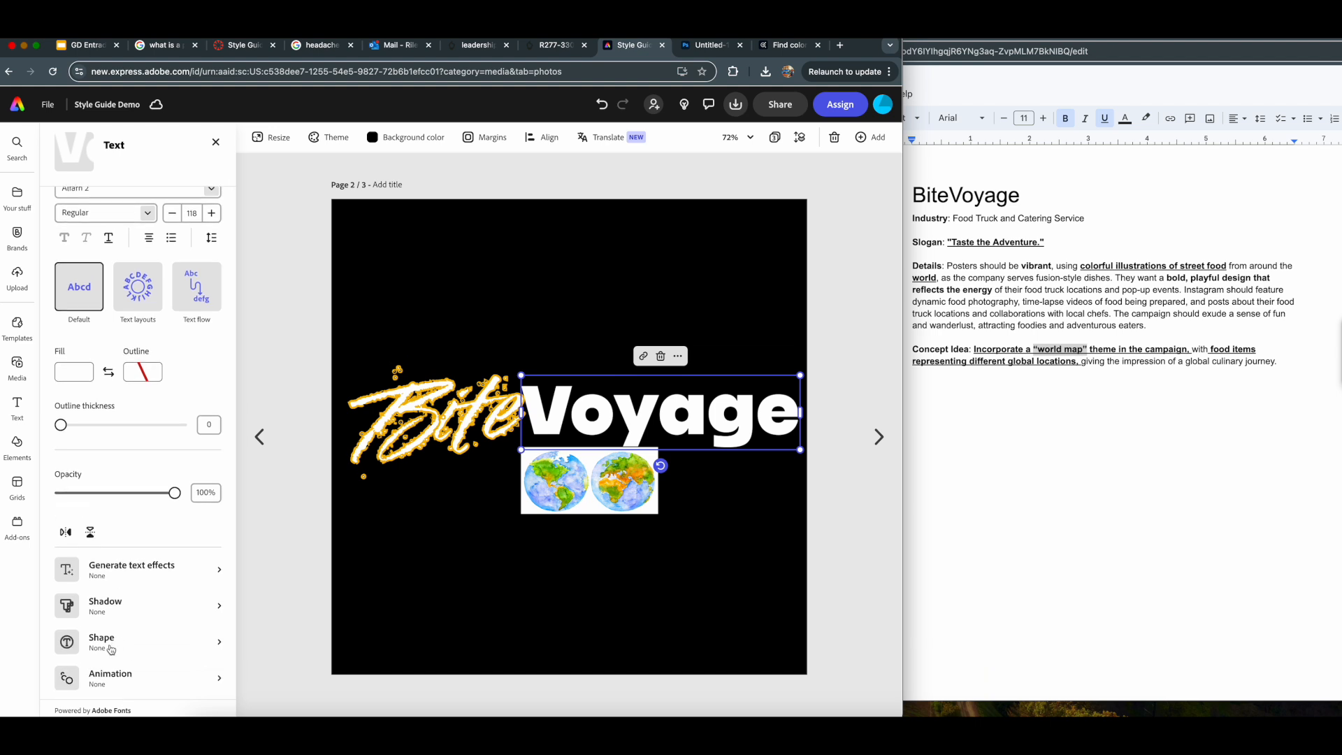
scroll(110, 649, "down", 1)
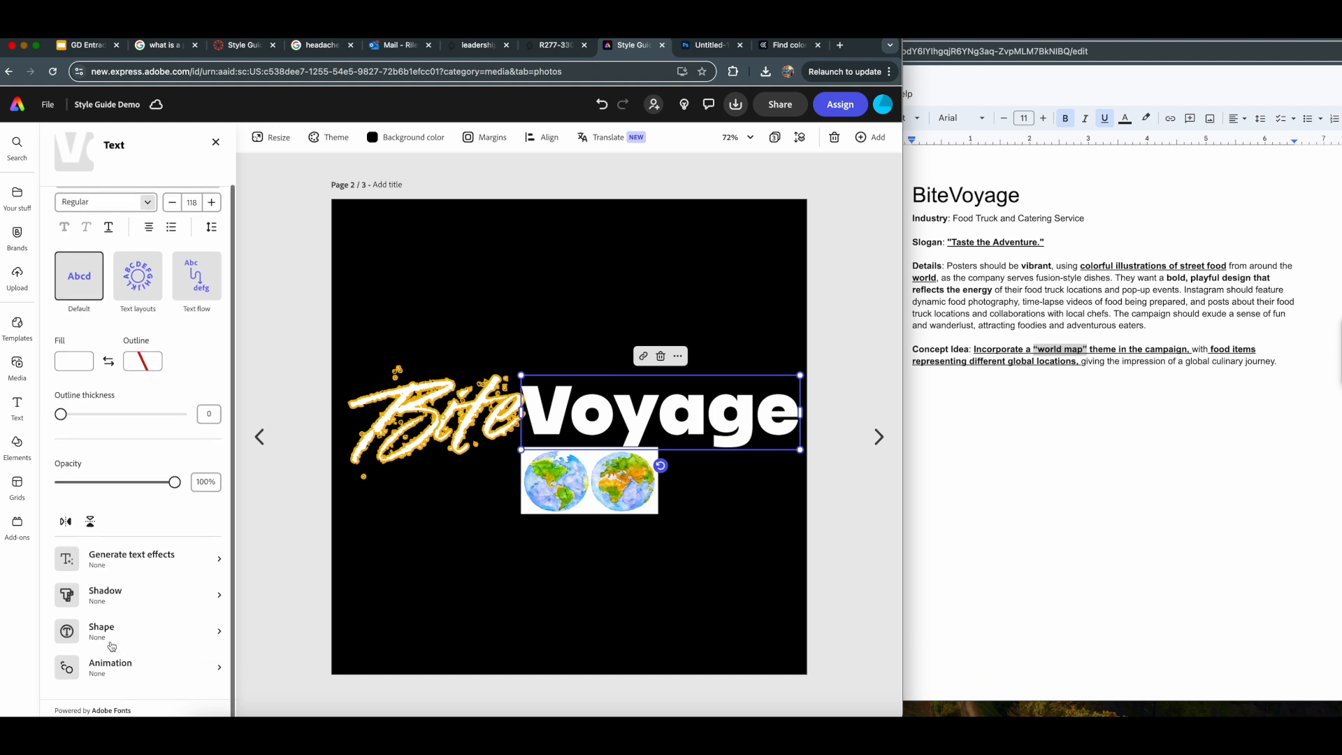
left_click(85, 365)
left_click(207, 286)
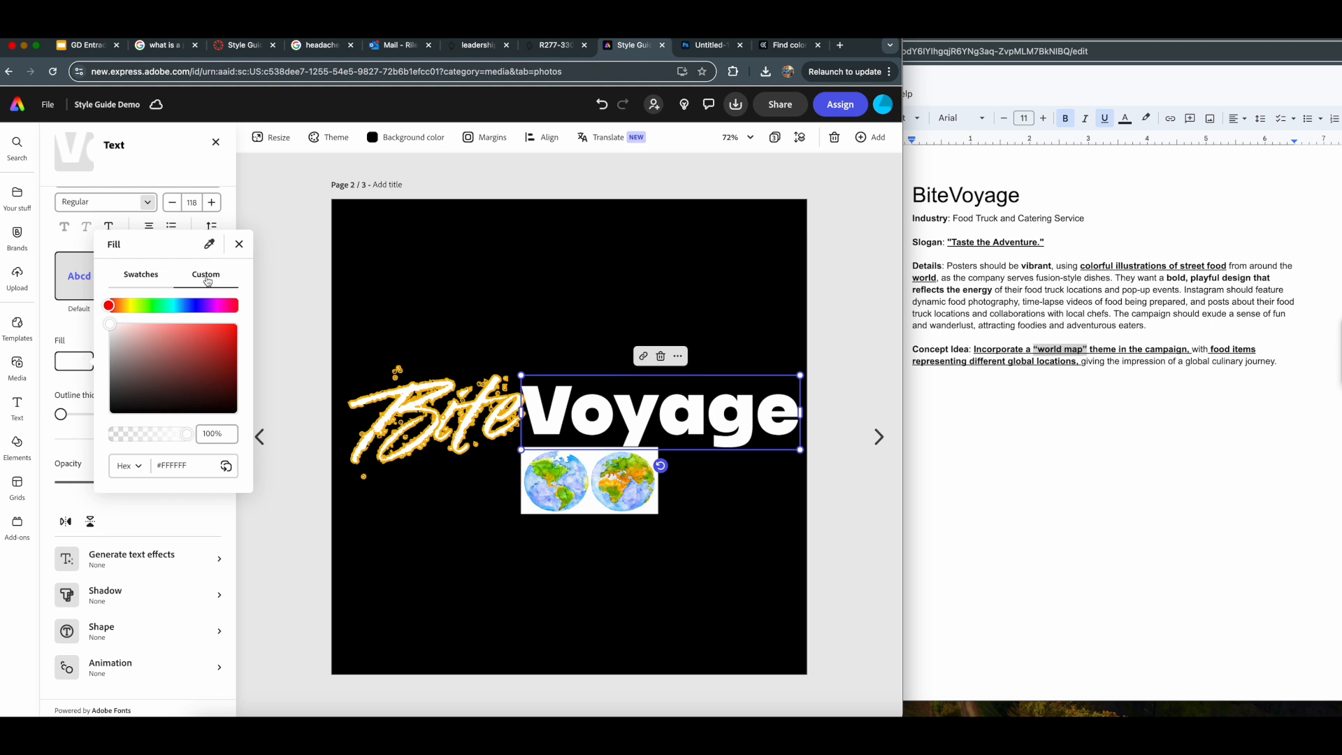
left_click(572, 493)
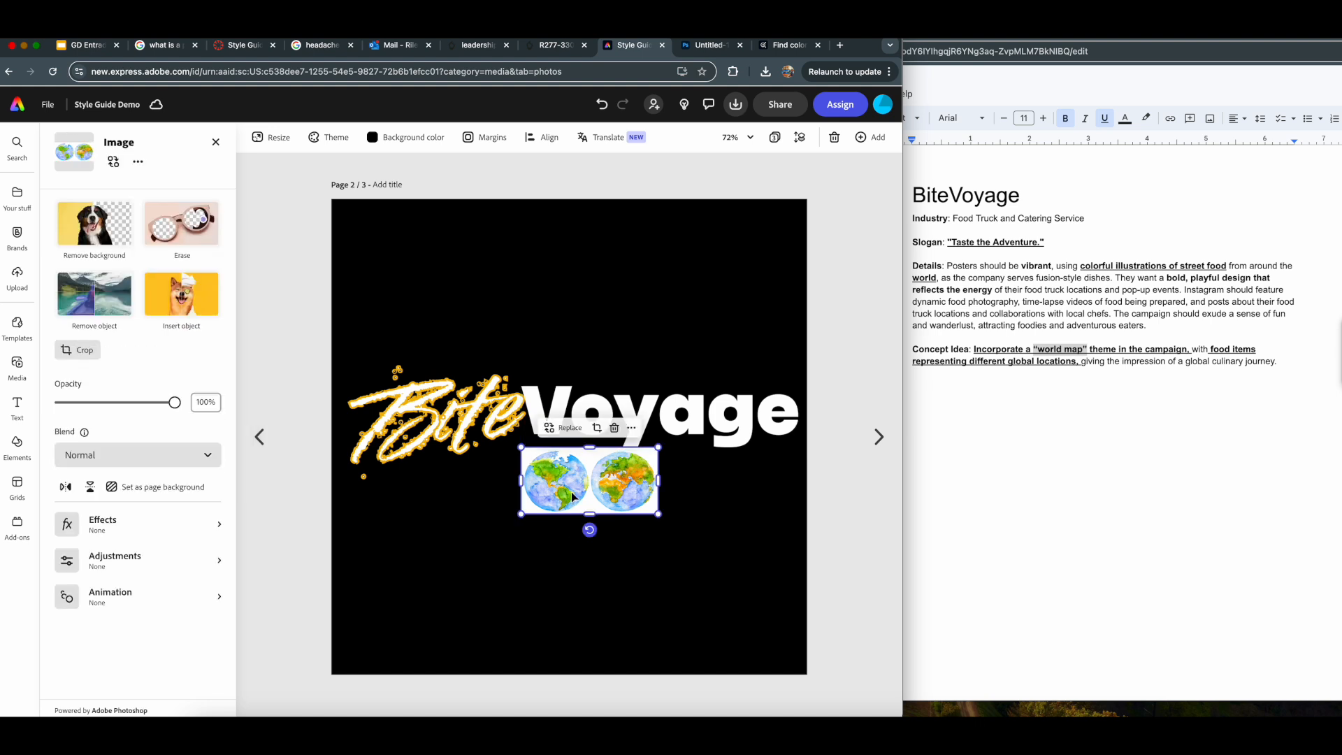
key("Delete")
- Fill the Voyage text with the green swatch from the page theme colors and deselect it
left_click(531, 412)
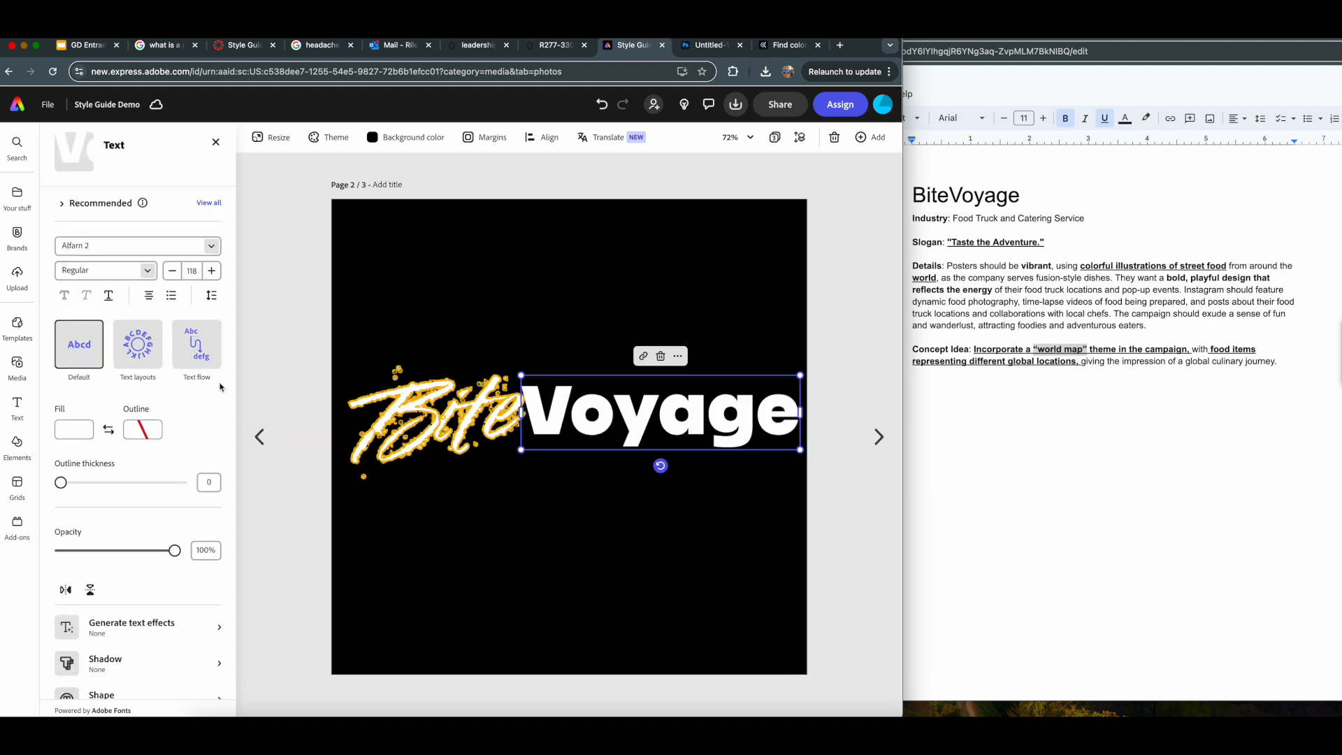
left_click(77, 434)
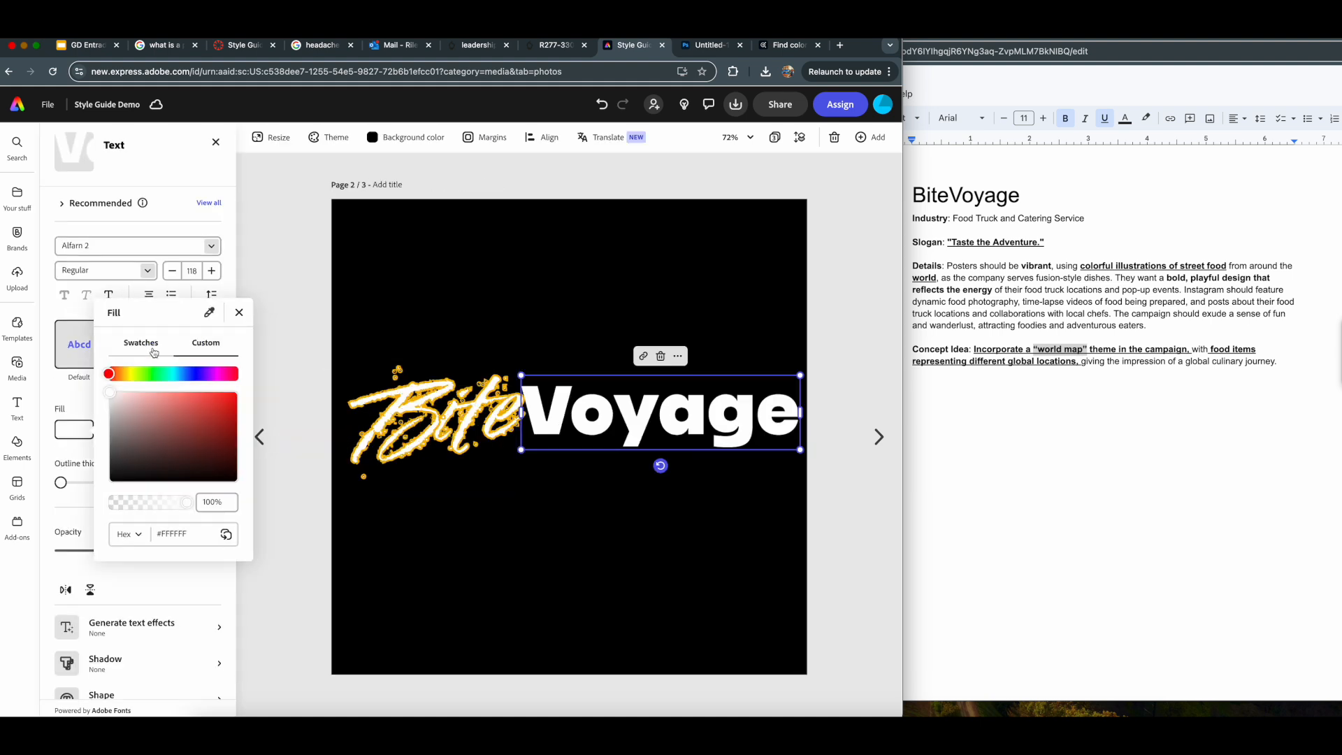
left_click(136, 535)
left_click(140, 531)
left_click(139, 349)
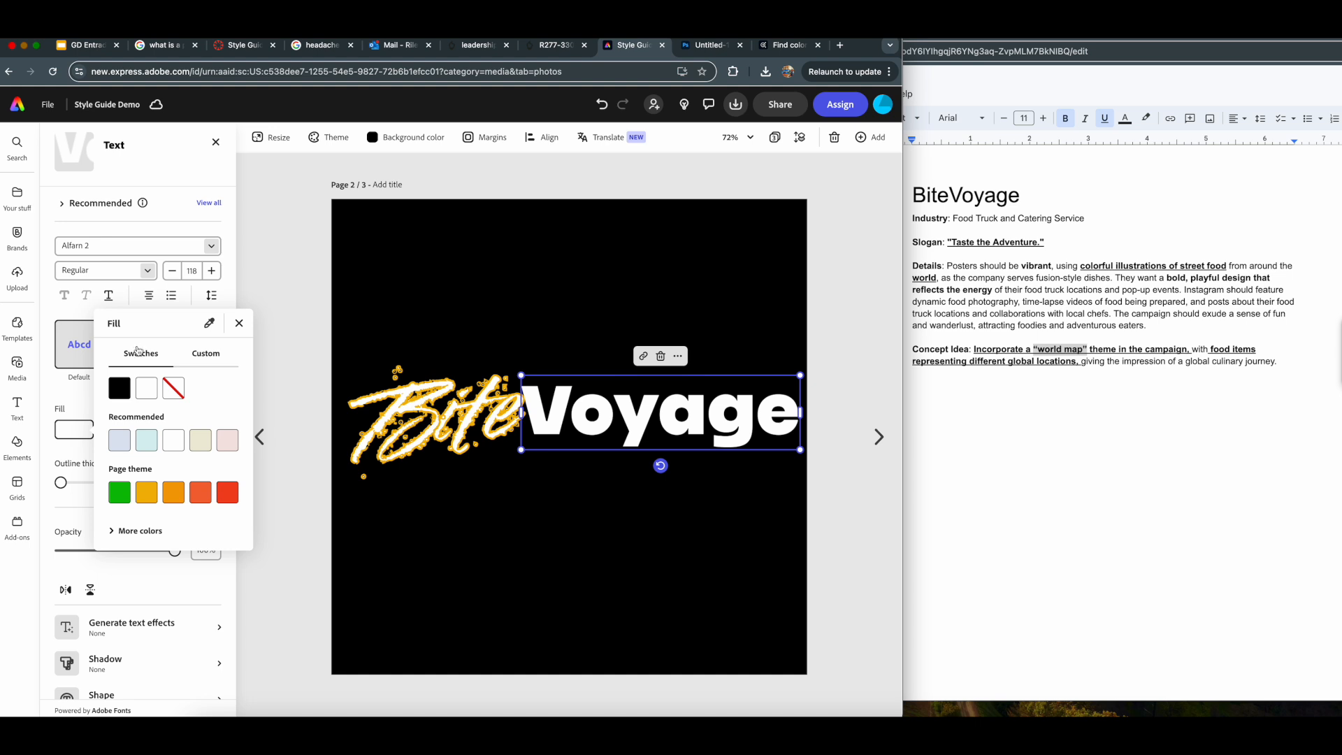
left_click(120, 493)
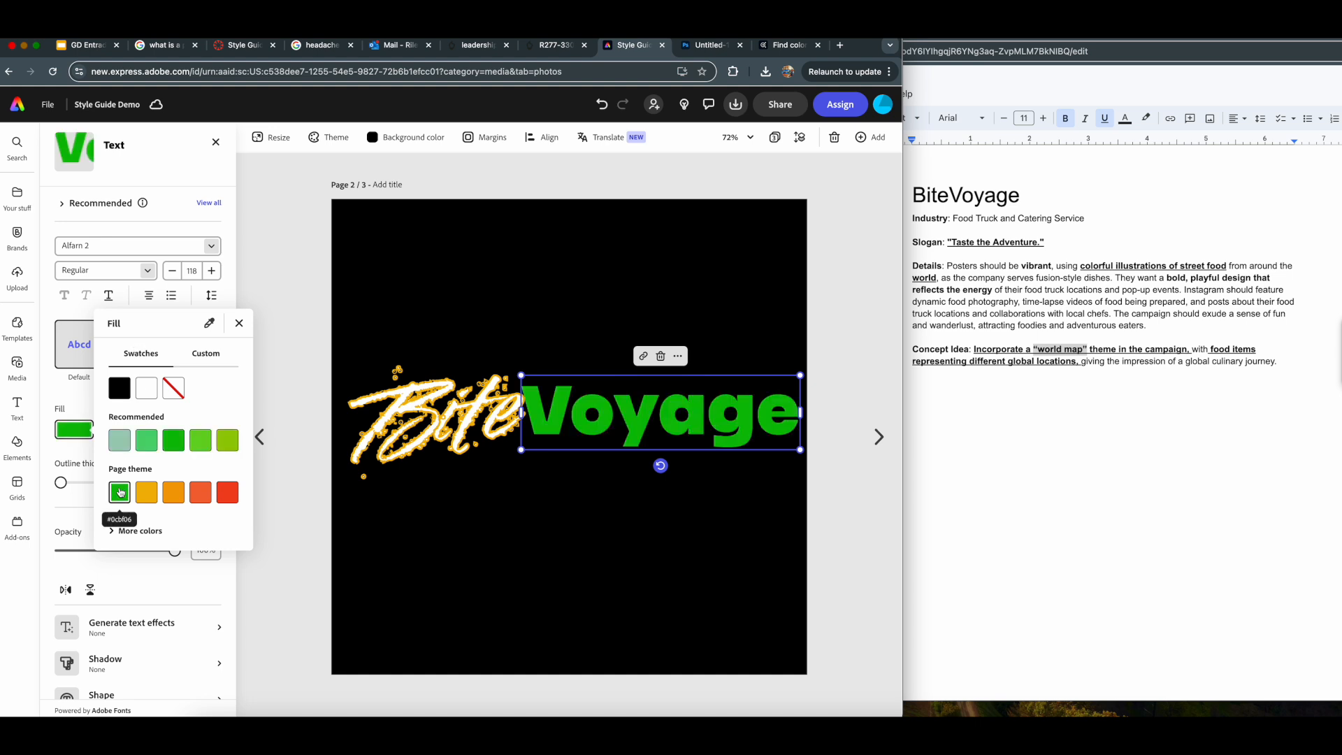
left_click(292, 490)
left_click(292, 490)
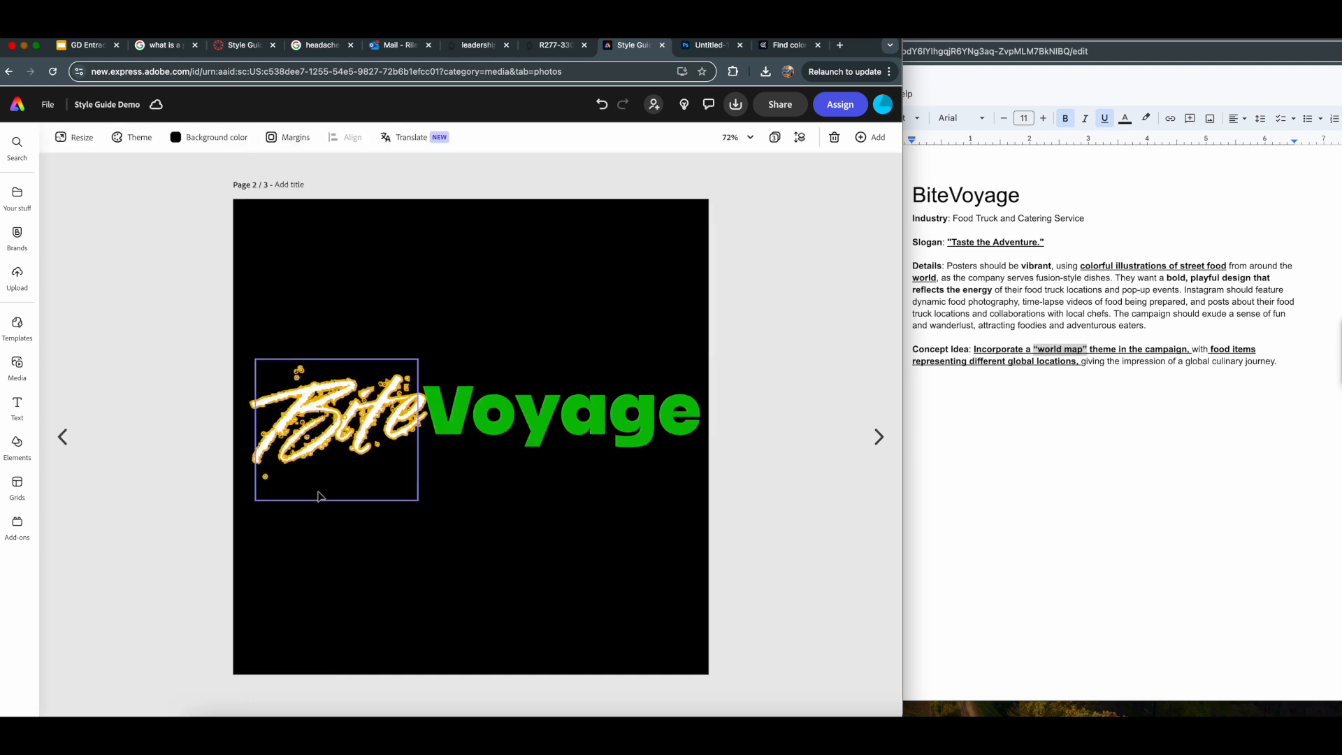
left_click(469, 400)
left_click(863, 481)
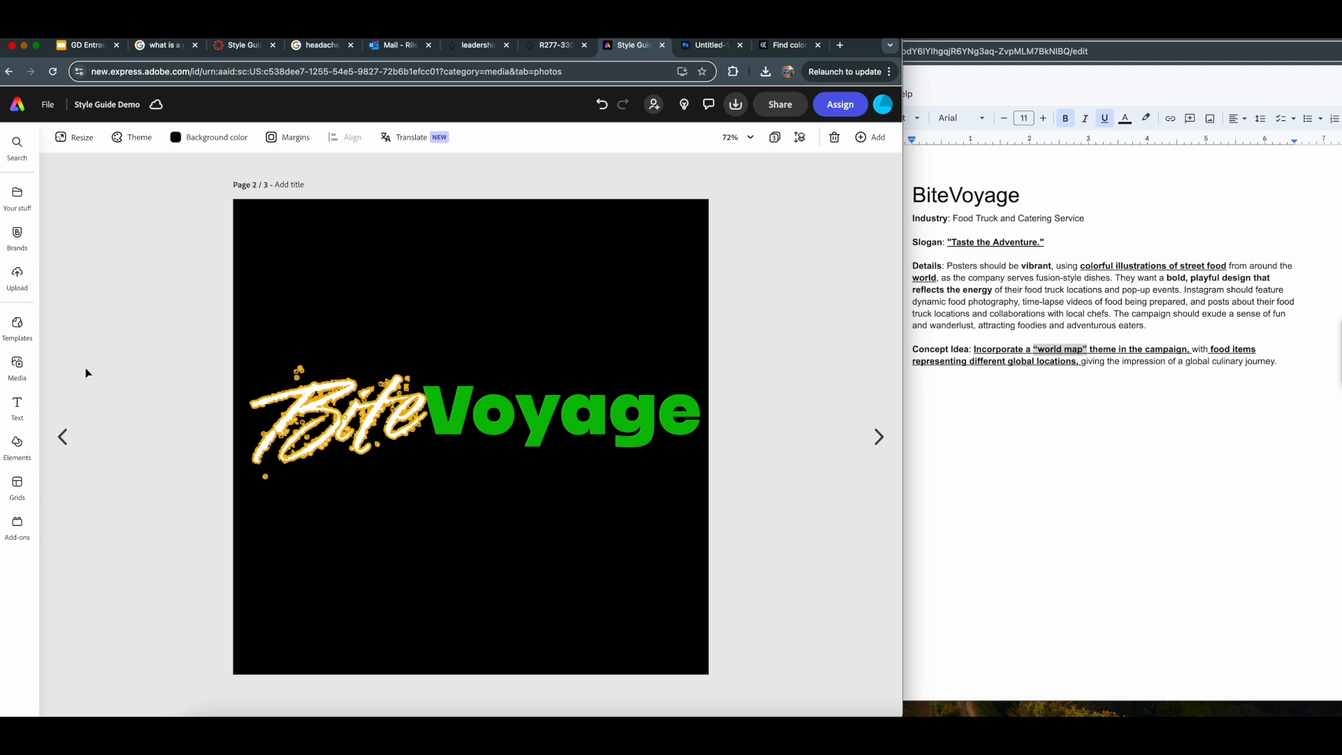
- Search the design assets for "neon world"
left_click(17, 442)
left_click(135, 196)
type("neon")
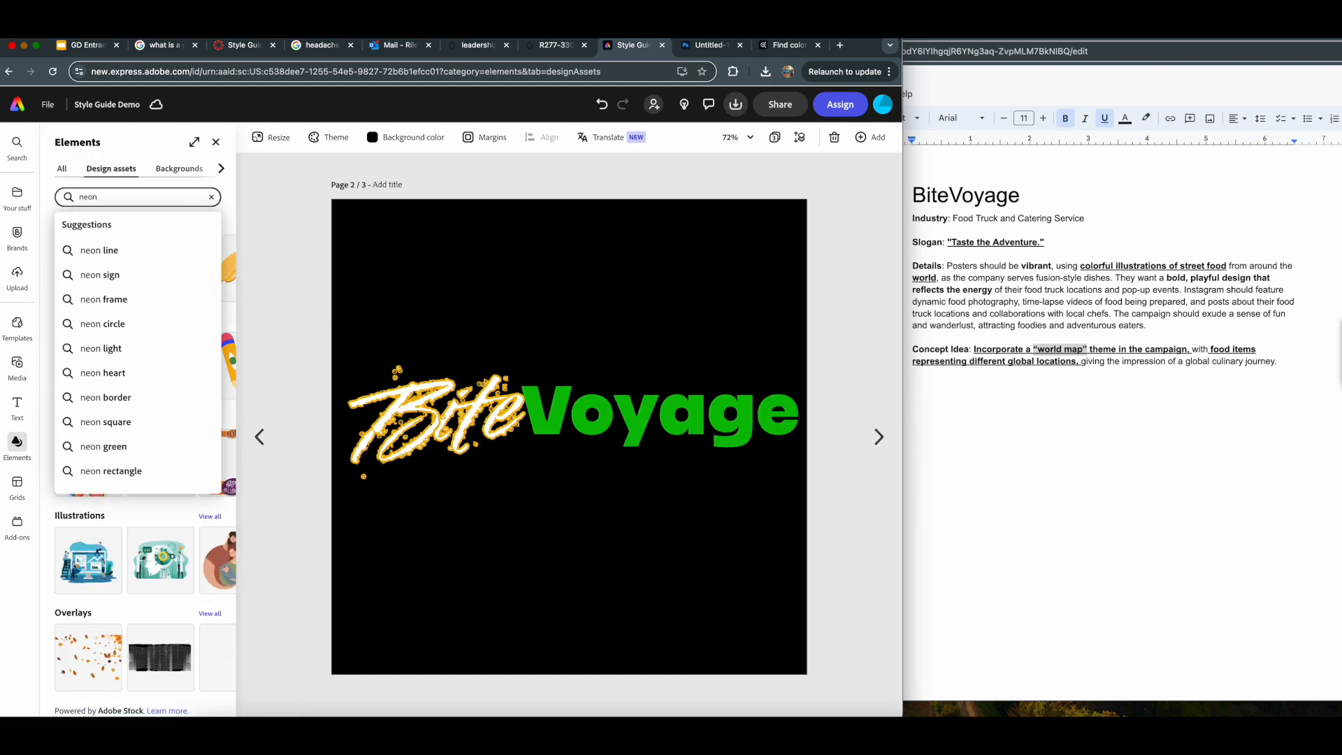
type("world")
key("Return")
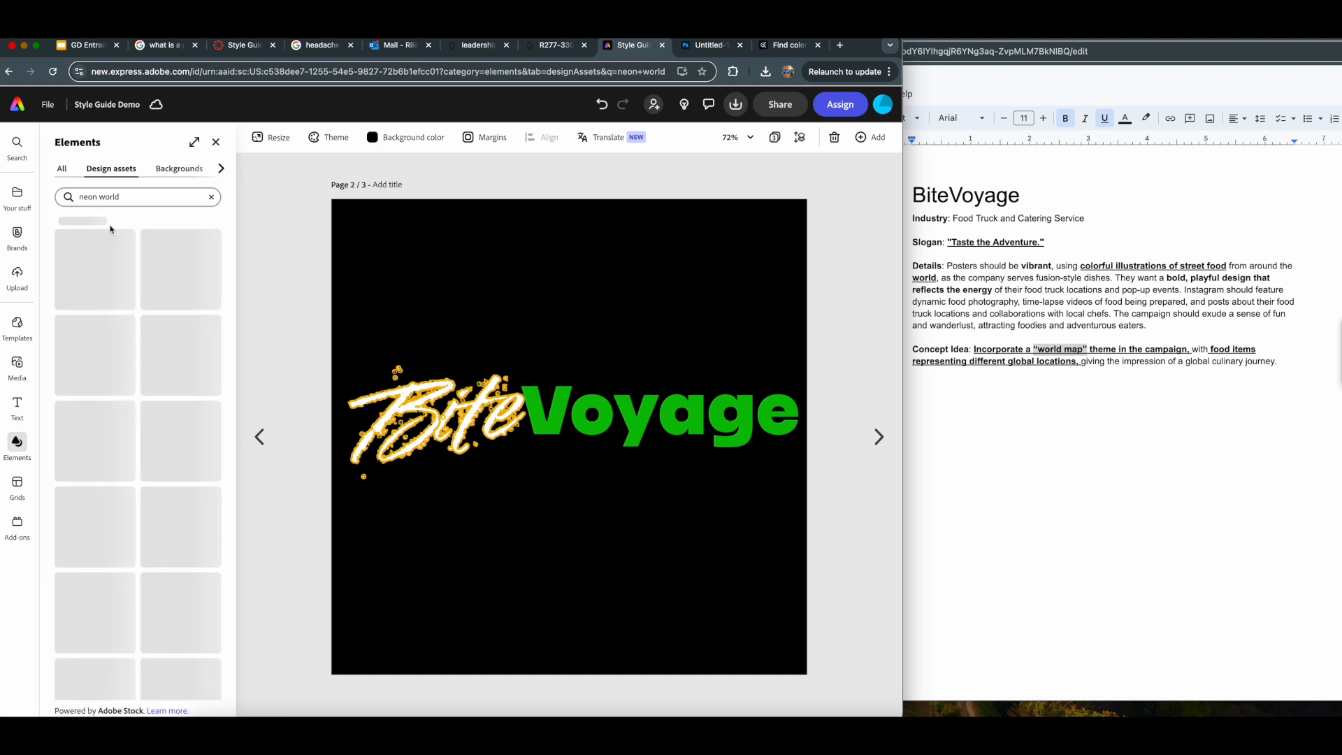
- Change the design assets search to "neon map"
left_click(151, 196)
key("BackSpace")
key("BackSpace")
key("BackSpace")
key("BackSpace")
key("BackSpace")
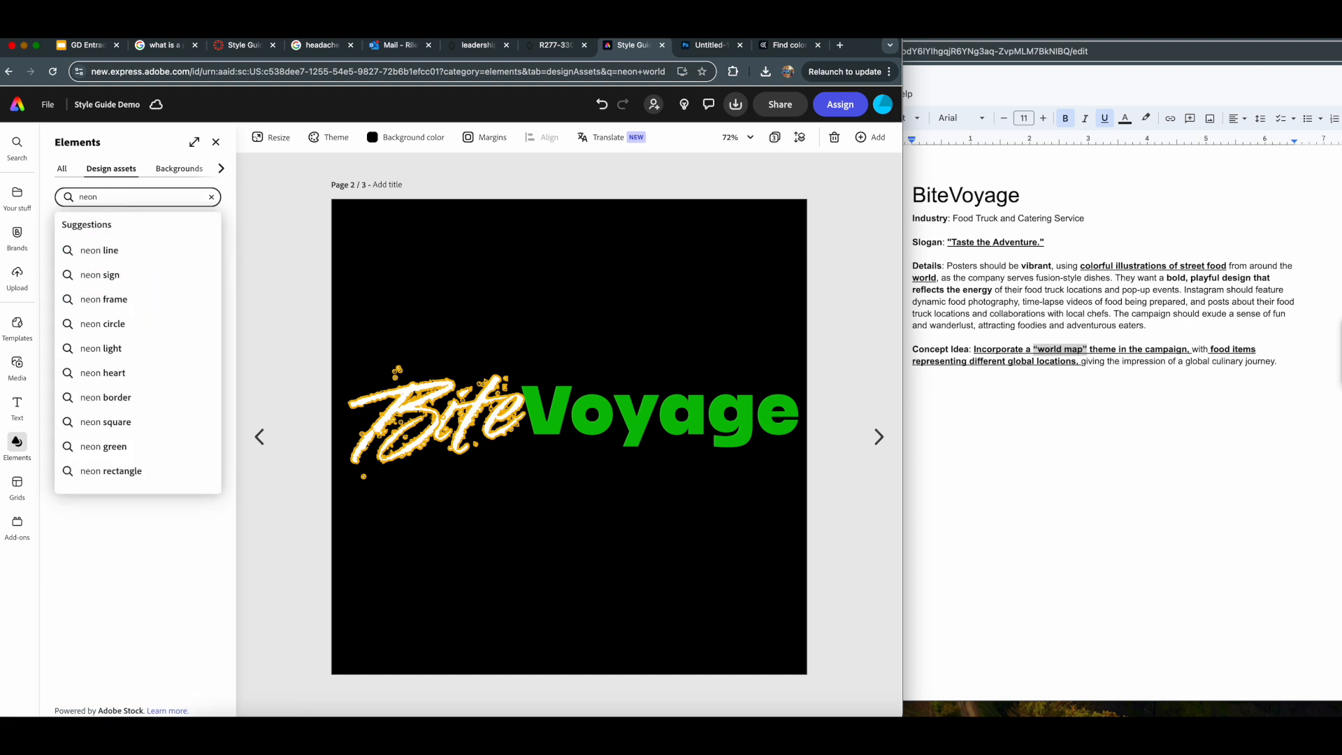
type("map")
key("Return")
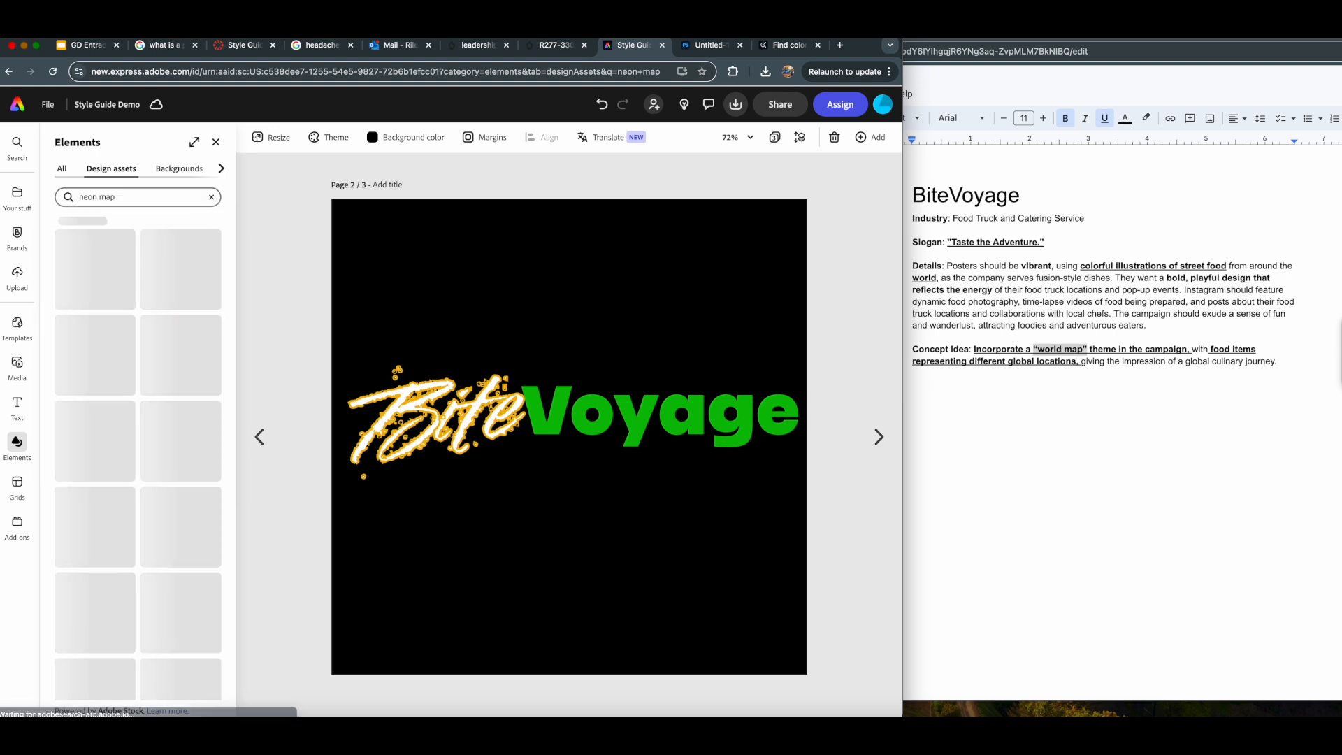
- Search the design assets for "neon earth" and shorten the search text back to "neon"
left_click(126, 198)
key("BackSpace")
key("BackSpace")
key("BackSpace")
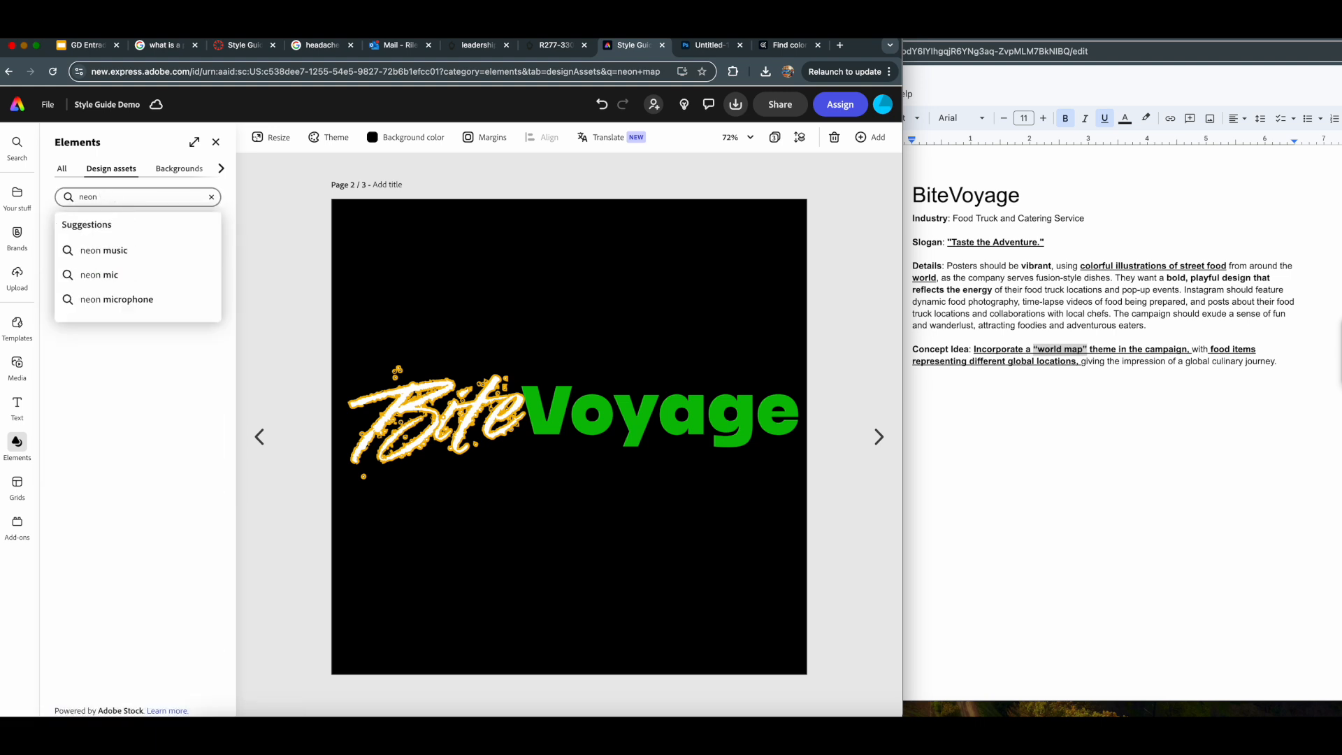
type("earth")
key("Return")
left_click(127, 201)
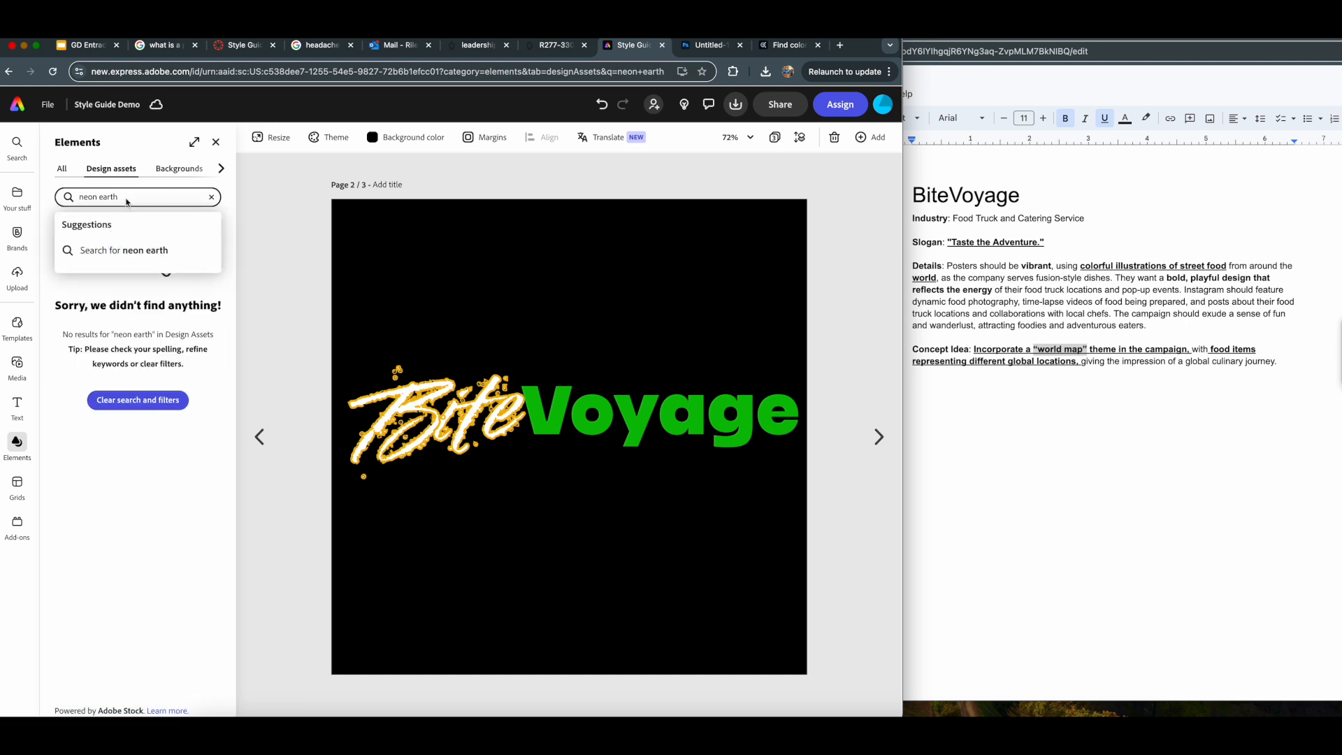
key("BackSpace")
key("BackSpace")
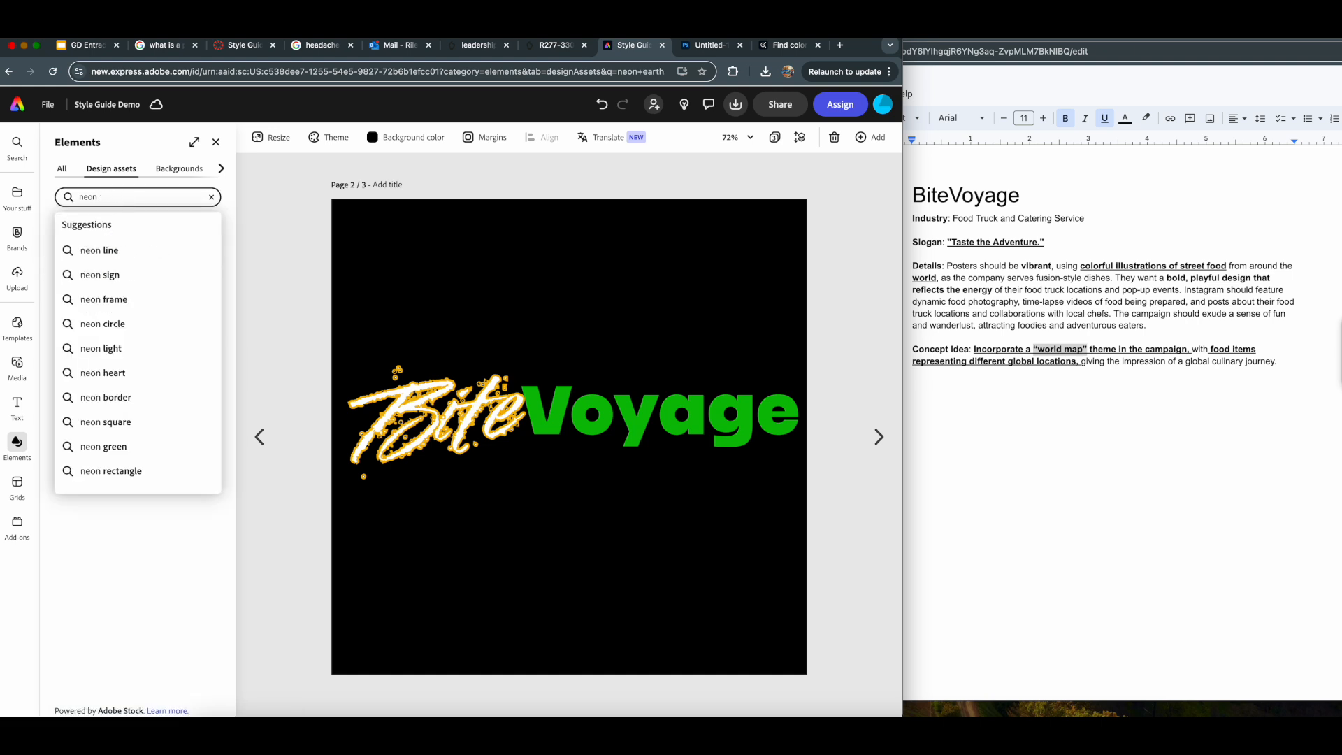
- Search Google in a new browser tab for "neon earth png" and browse the "neon earth green" image results
left_click(839, 46)
type("neon")
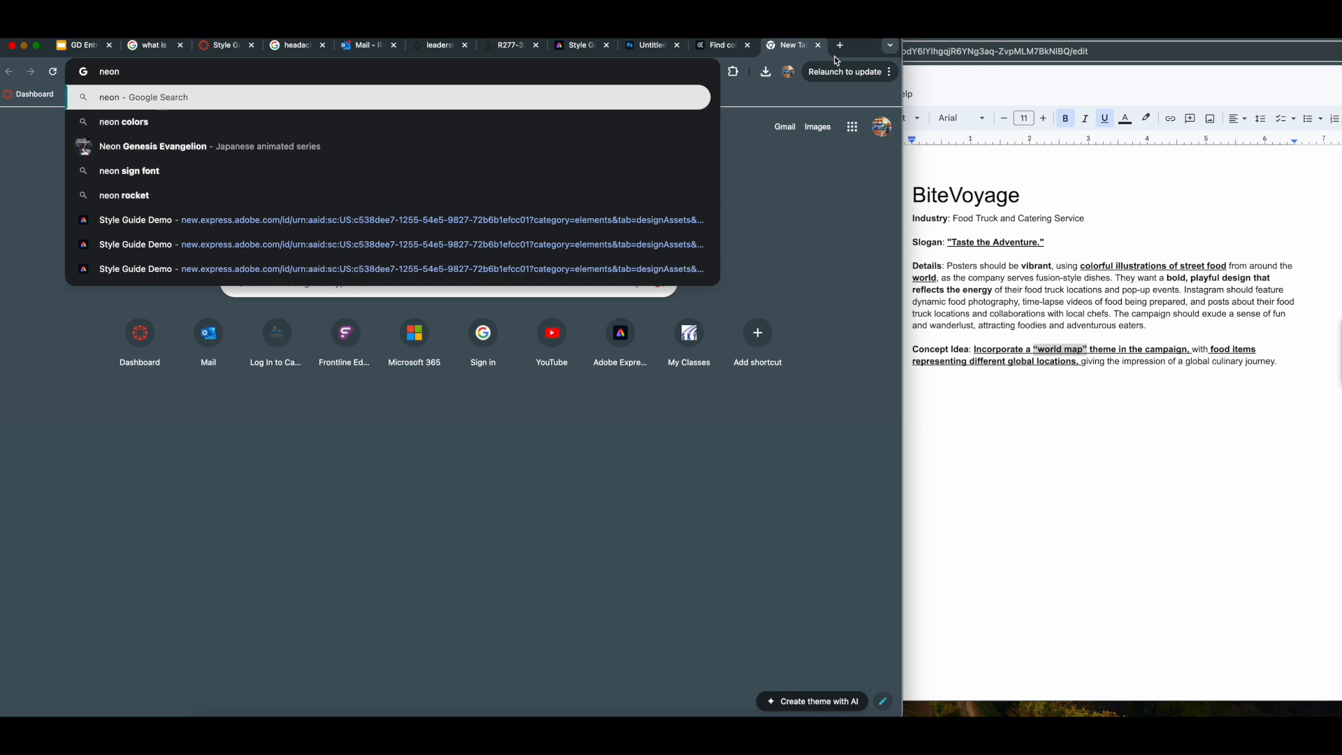
type(" earth png")
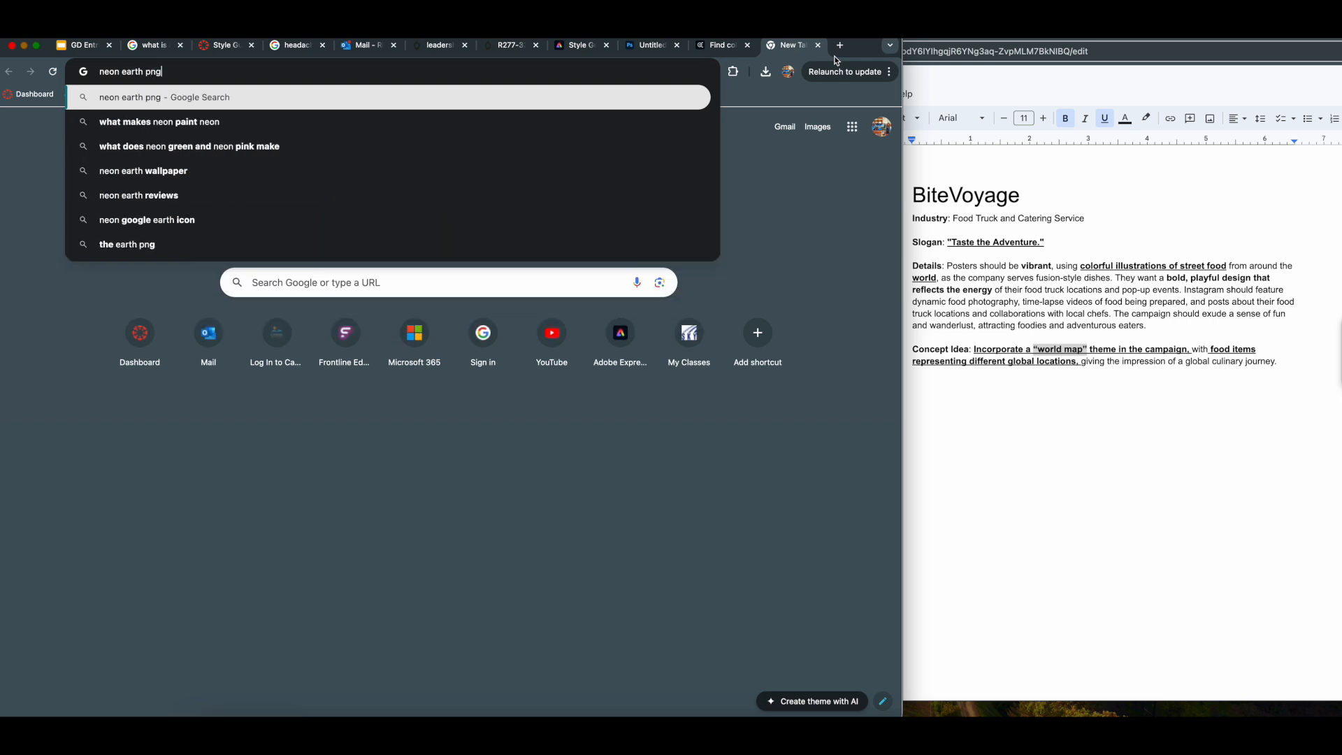
key("Return")
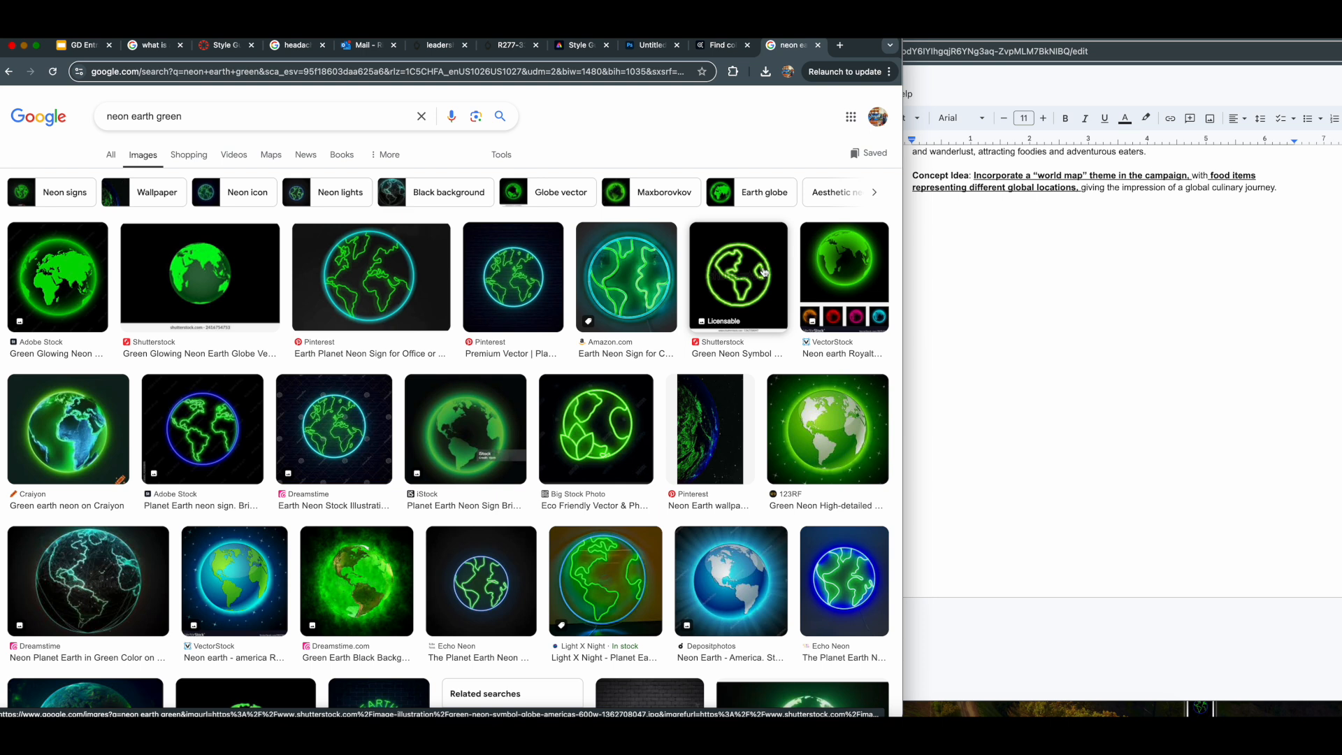
left_click(476, 116)
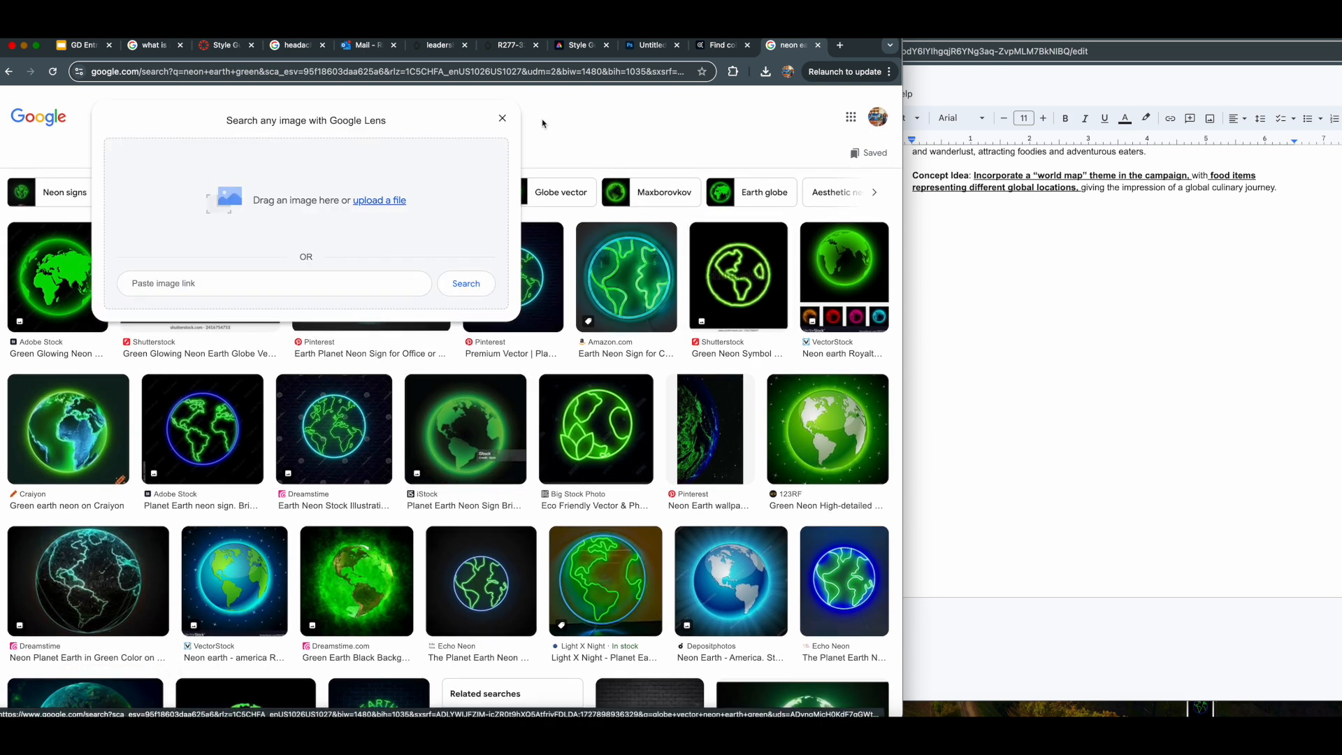
- Return to Adobe Express, upload download.jpg from the Desktop onto page 2, and remove the other globe picture beneath it
left_click(571, 53)
left_click(16, 279)
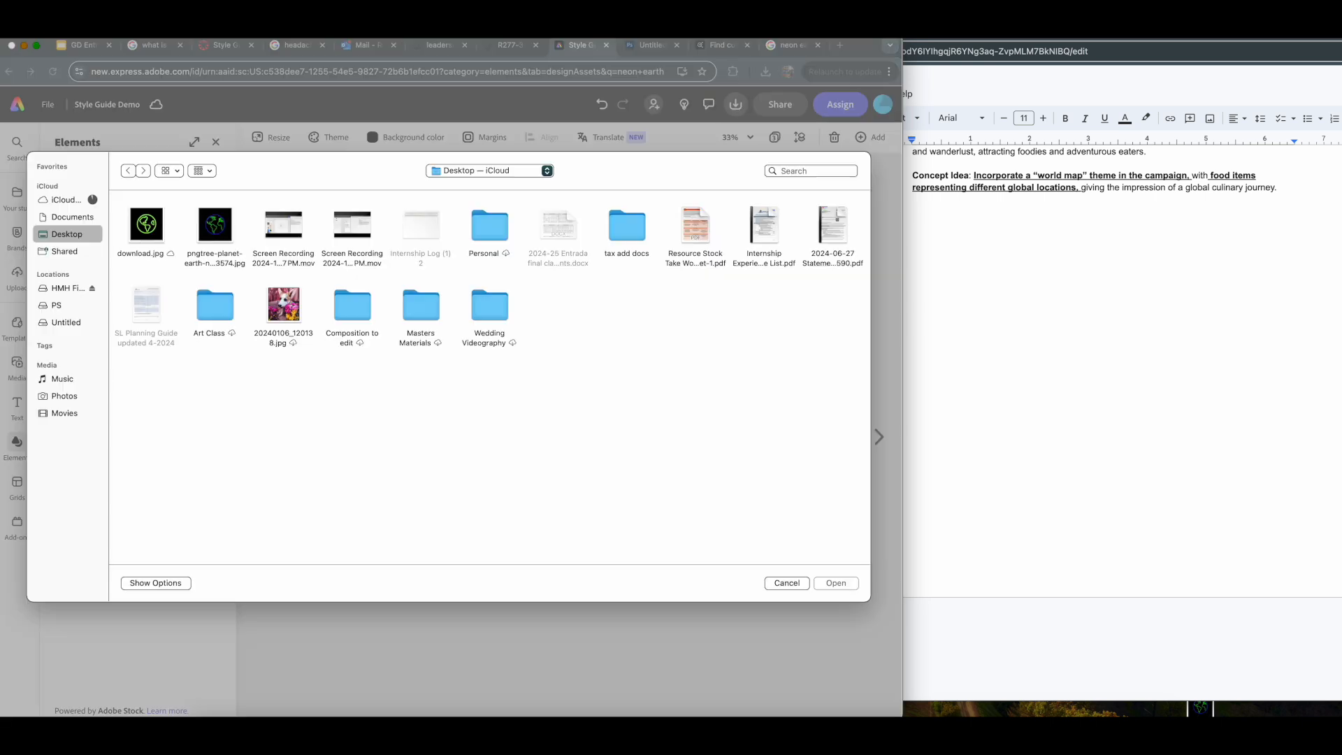
left_click(147, 225)
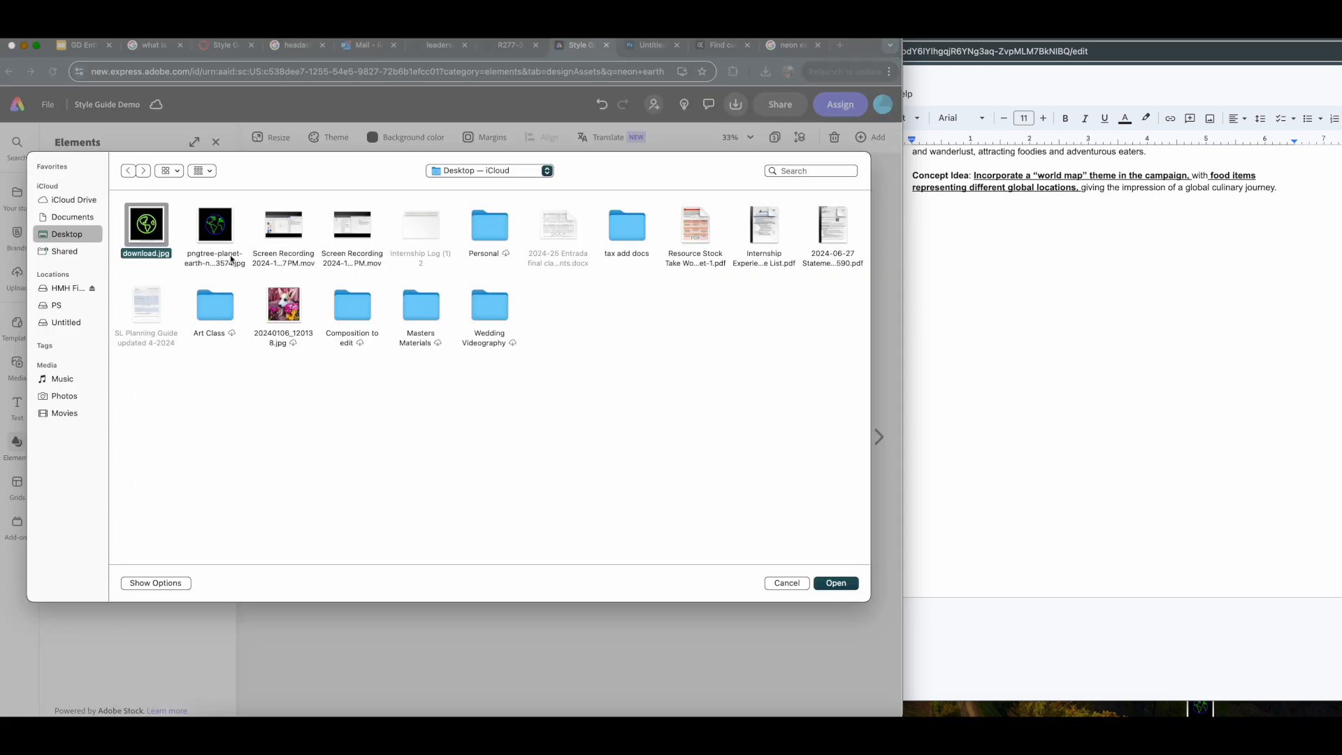
left_click(818, 581)
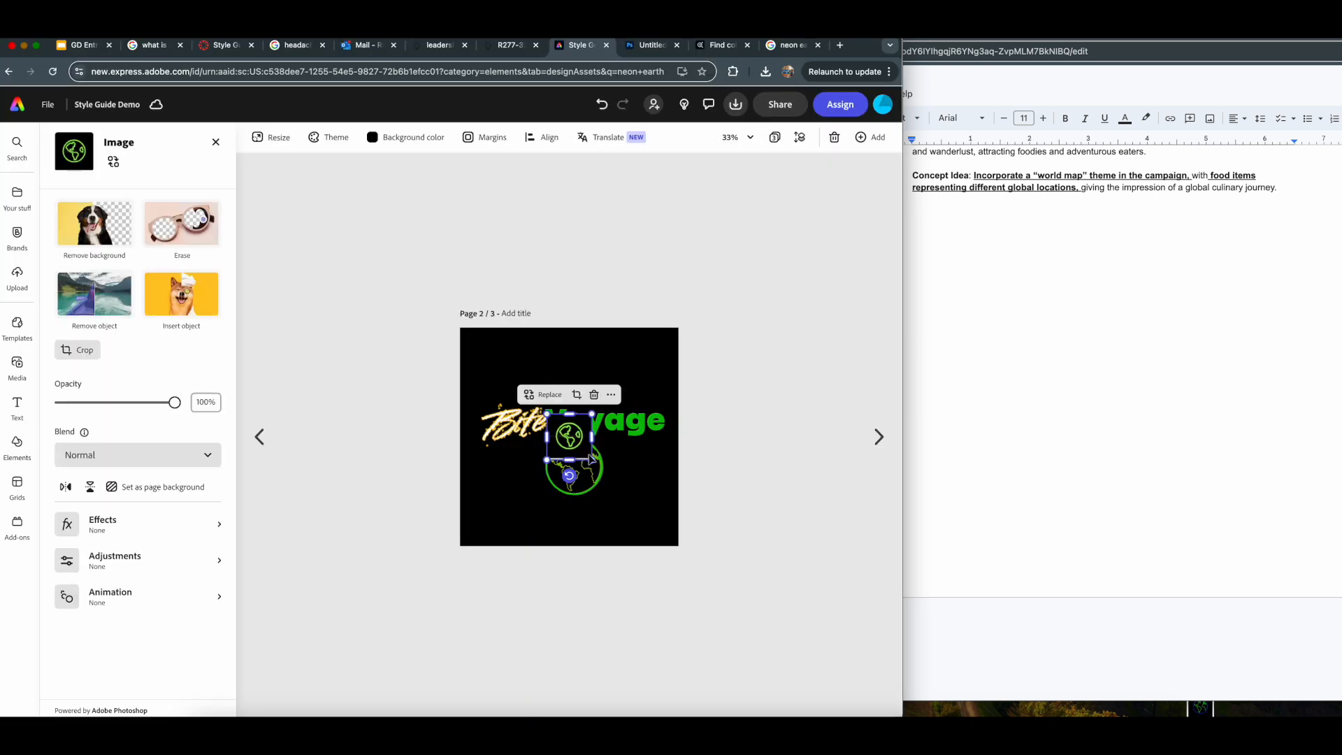
key("super+z")
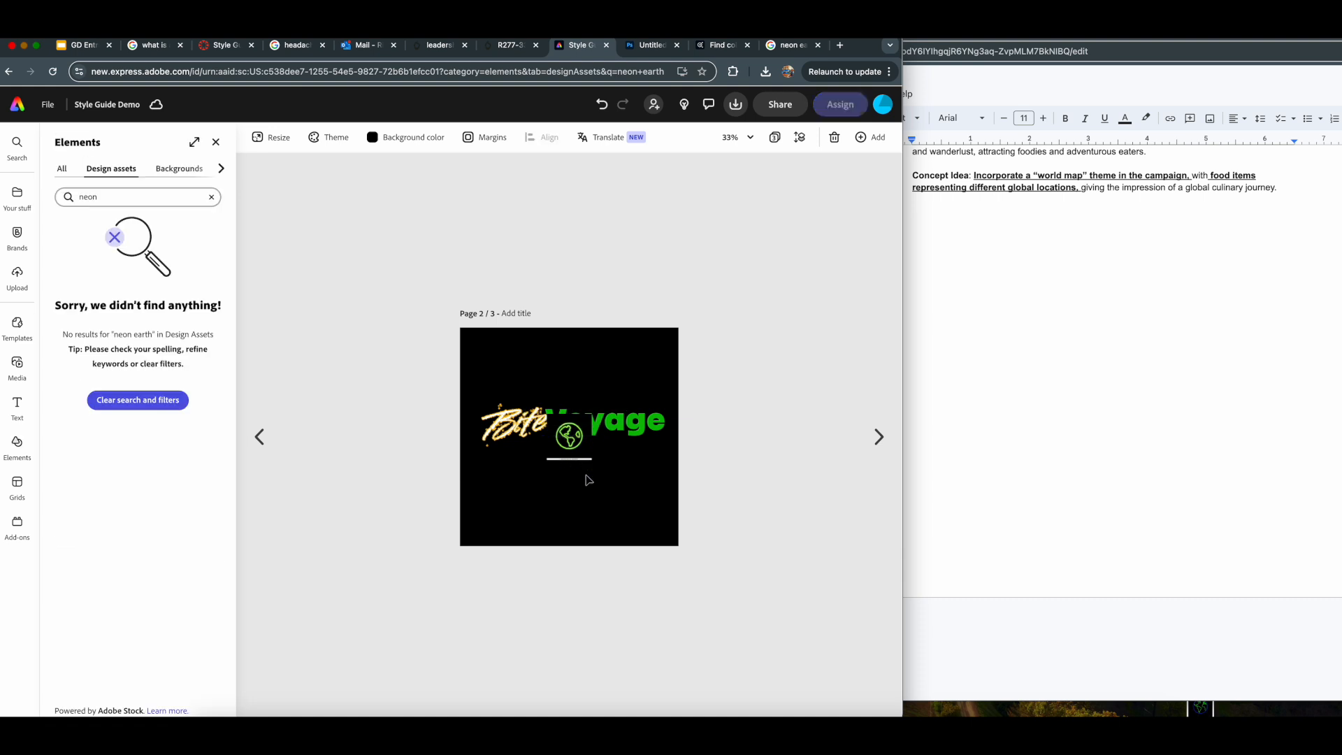
- Remove the background of the uploaded green globe, enlarge it slightly, and place it centered below the BiteVoyage lettering
left_click(569, 436)
left_click(72, 211)
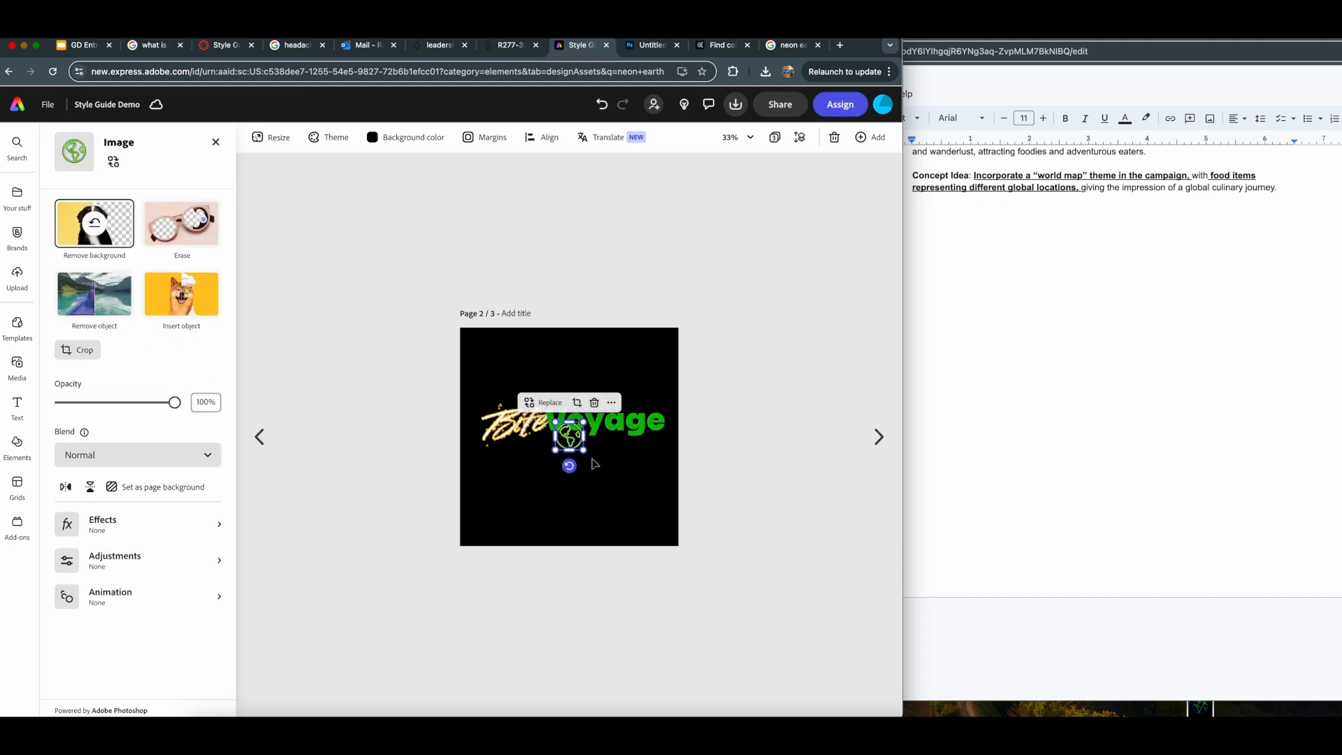
mouse_move(584, 451)
left_mouse_down()
mouse_move(629, 496)
mouse_move(545, 431)
mouse_move(593, 488)
mouse_move(580, 467)
left_mouse_up()
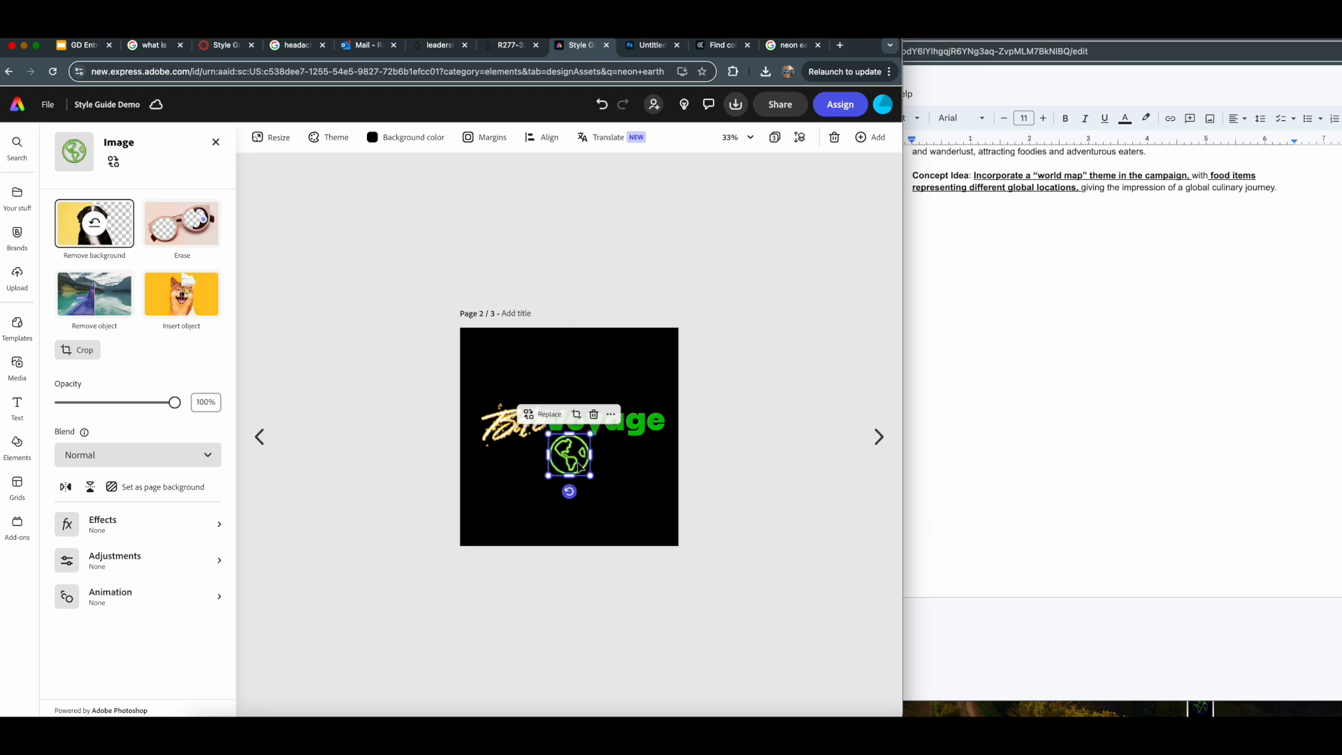
left_click(784, 420)
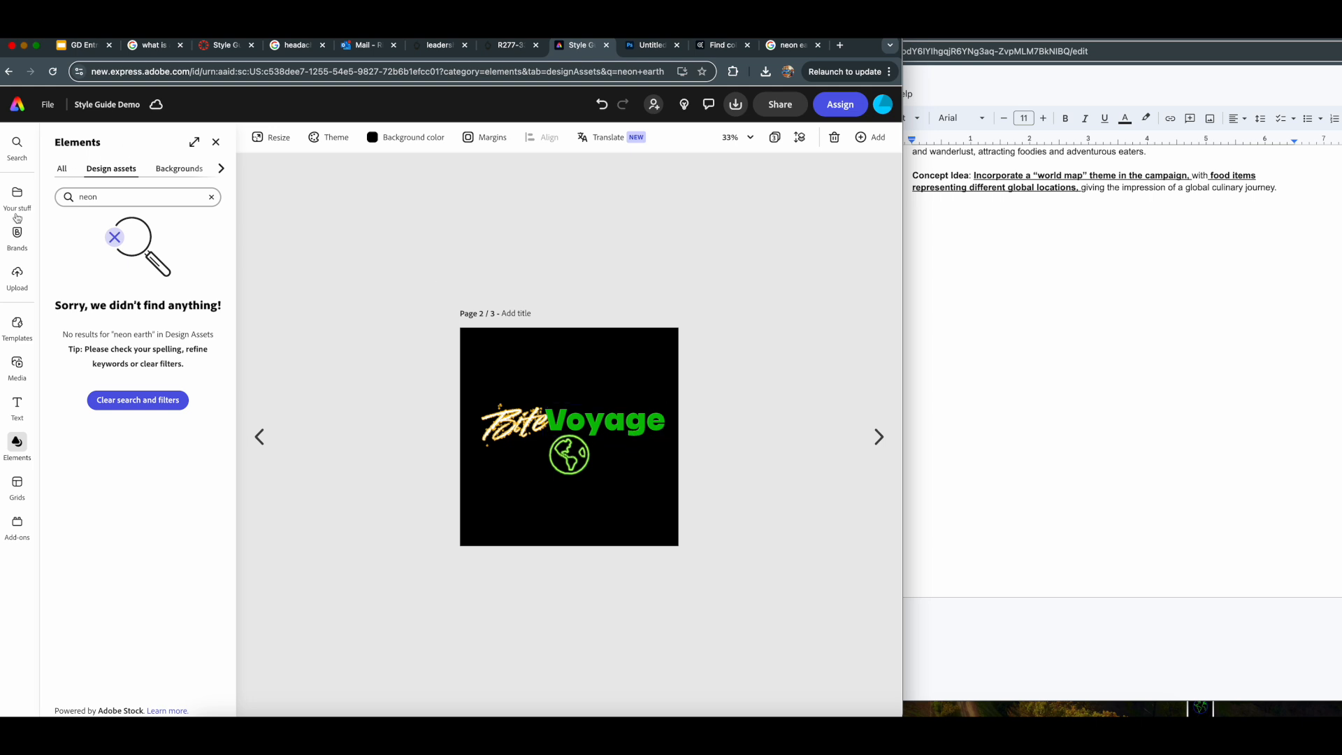
- Go back to page 1, search the design assets for "neon pizza", and place the pizza phone graphic beside the globes
left_click(259, 436)
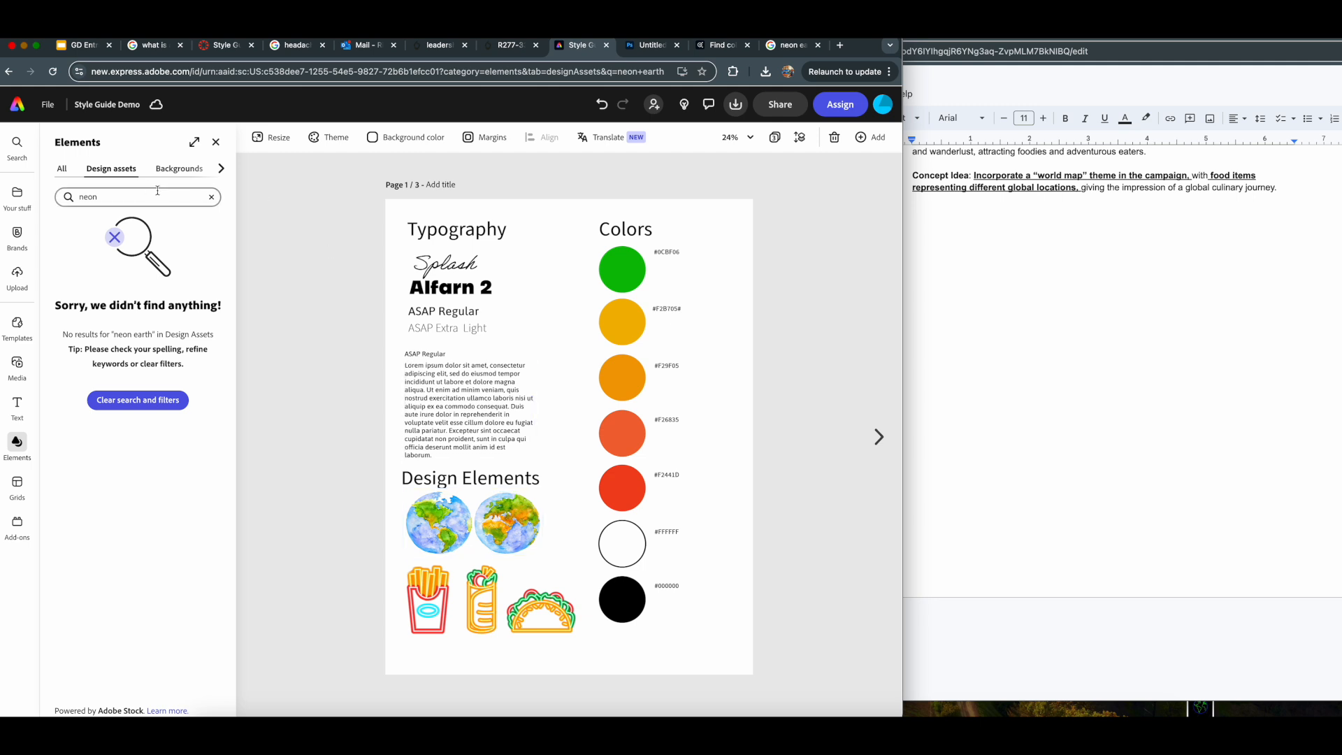
type("pizza")
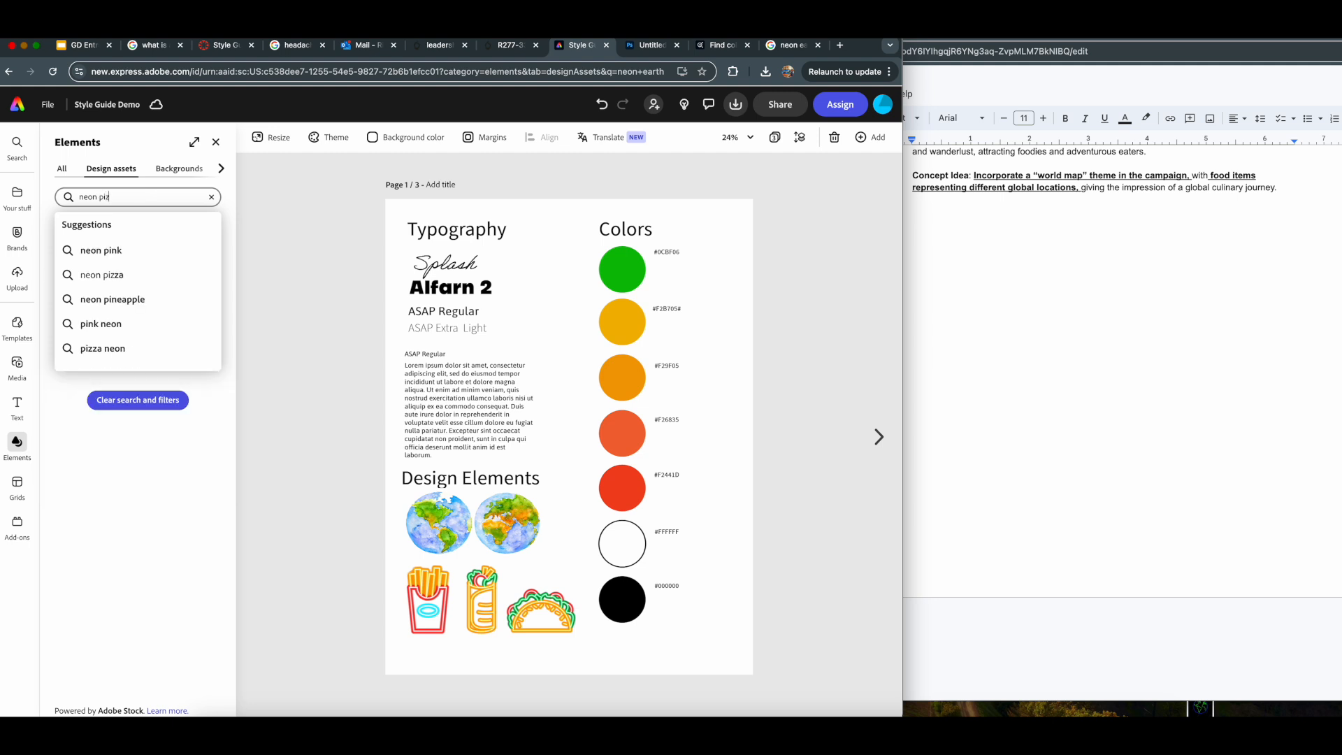
key("Return")
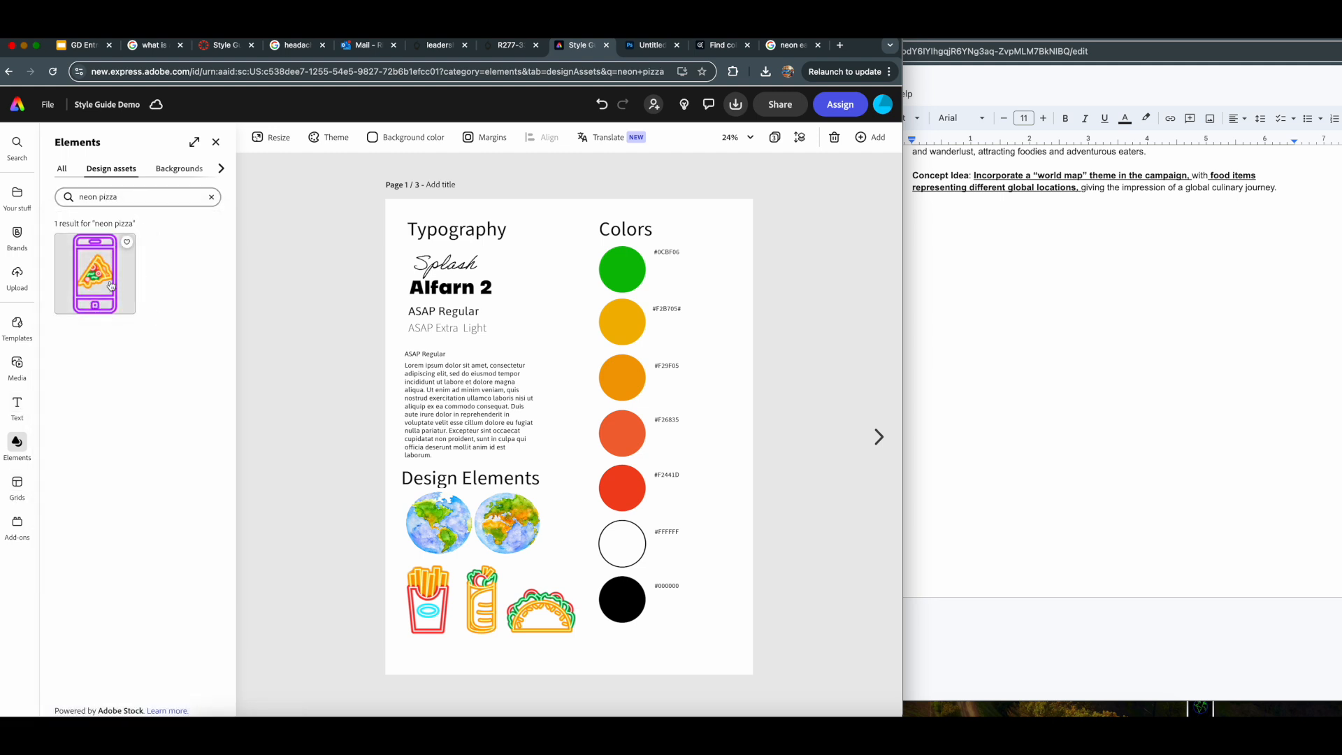
left_click_drag(111, 285, 563, 500)
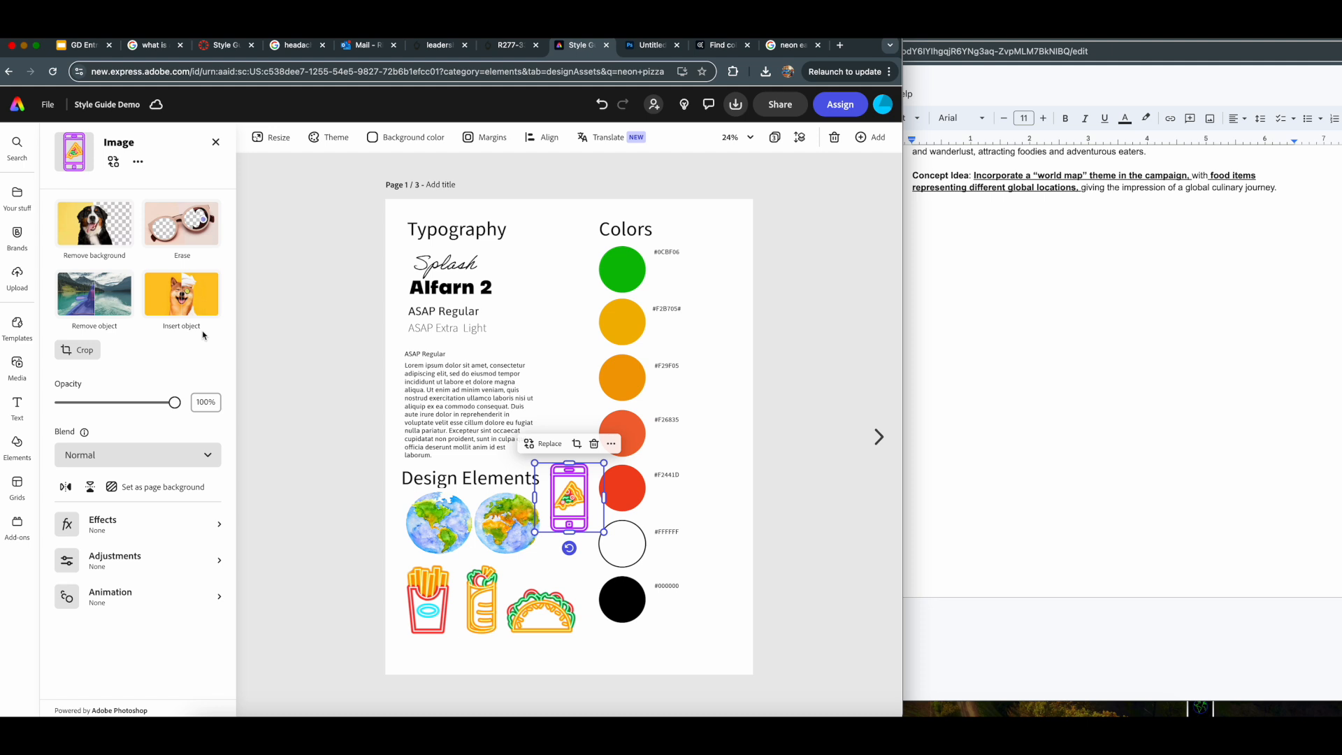
- Try to erase the purple phone around the pizza slice with Remove object, and discard the generated results
left_click(110, 297)
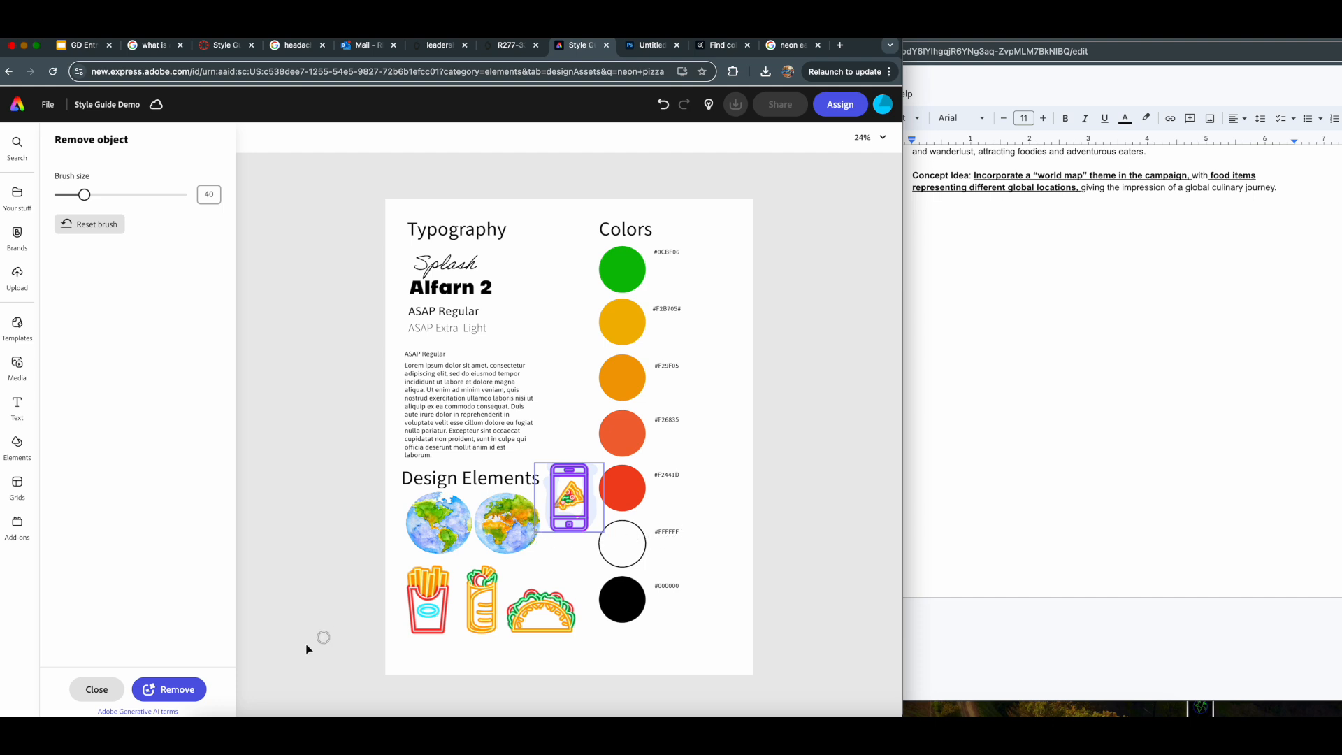
left_click(169, 692)
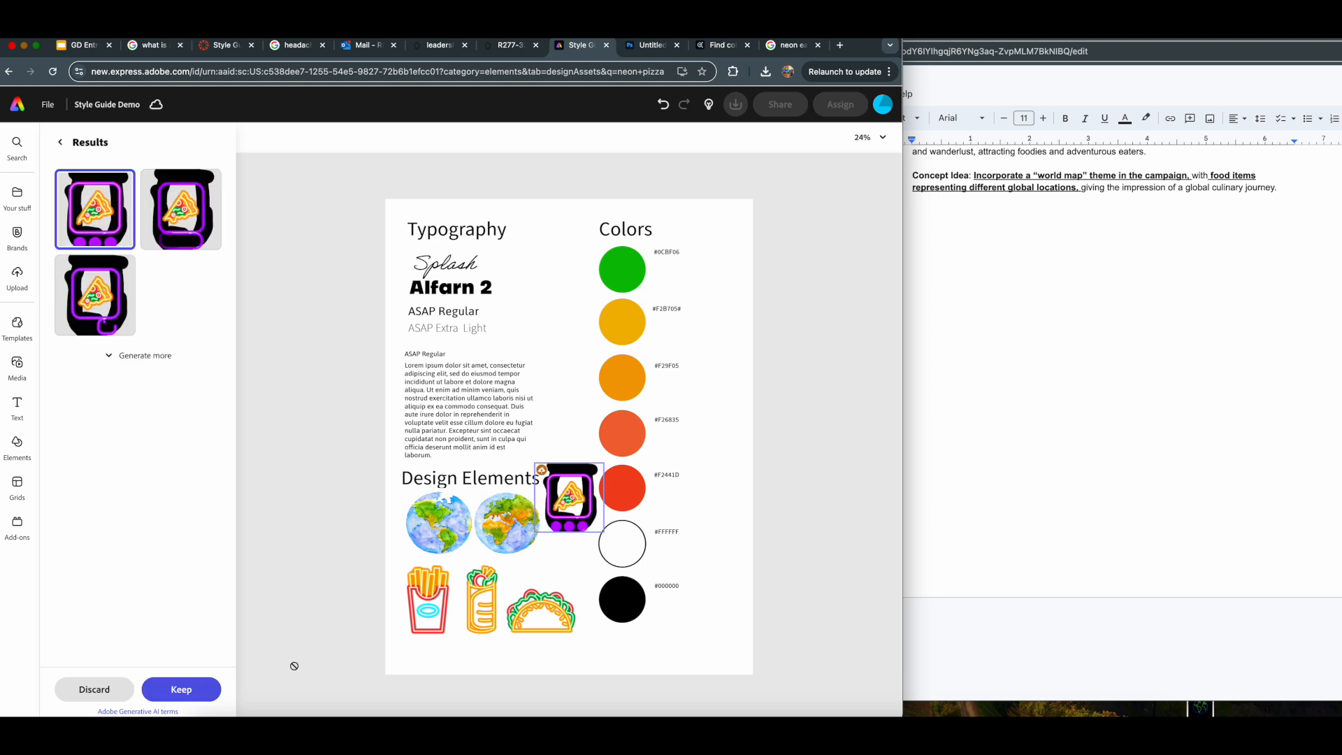
left_click(93, 689)
left_click(568, 455)
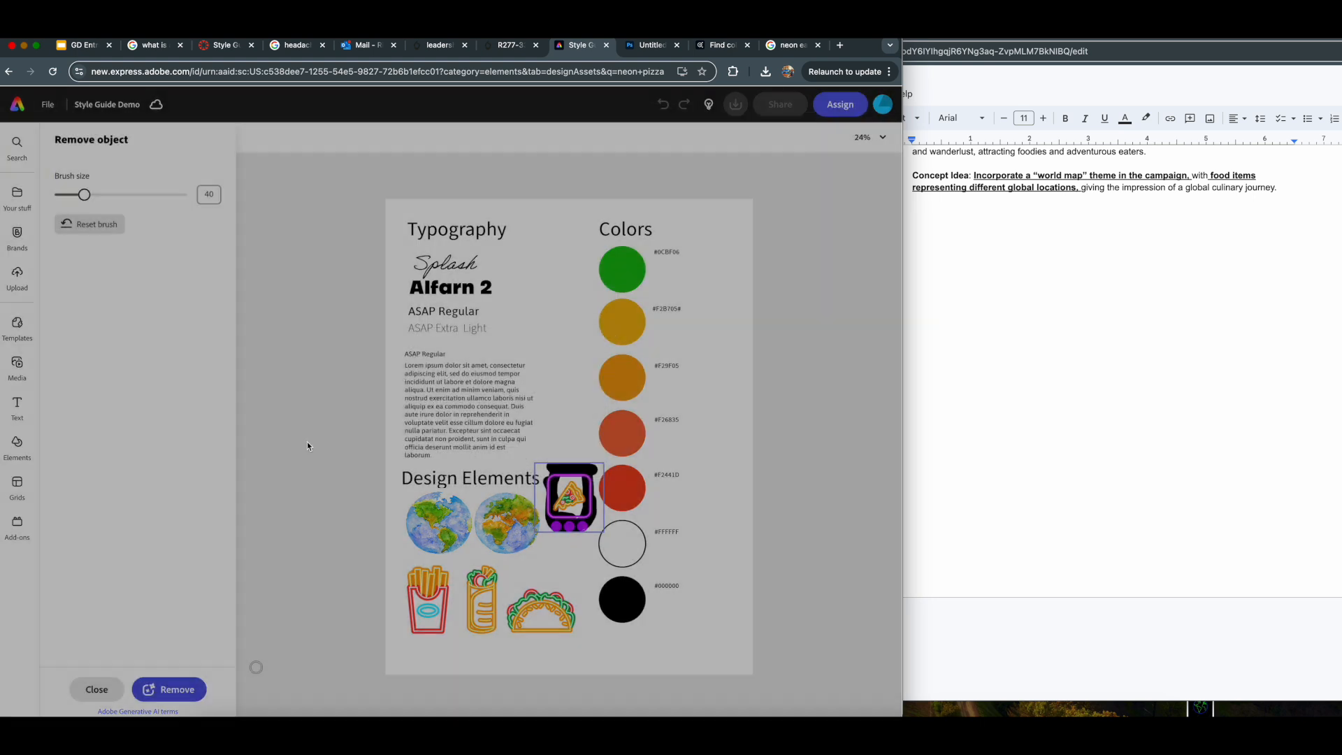
left_click(19, 440)
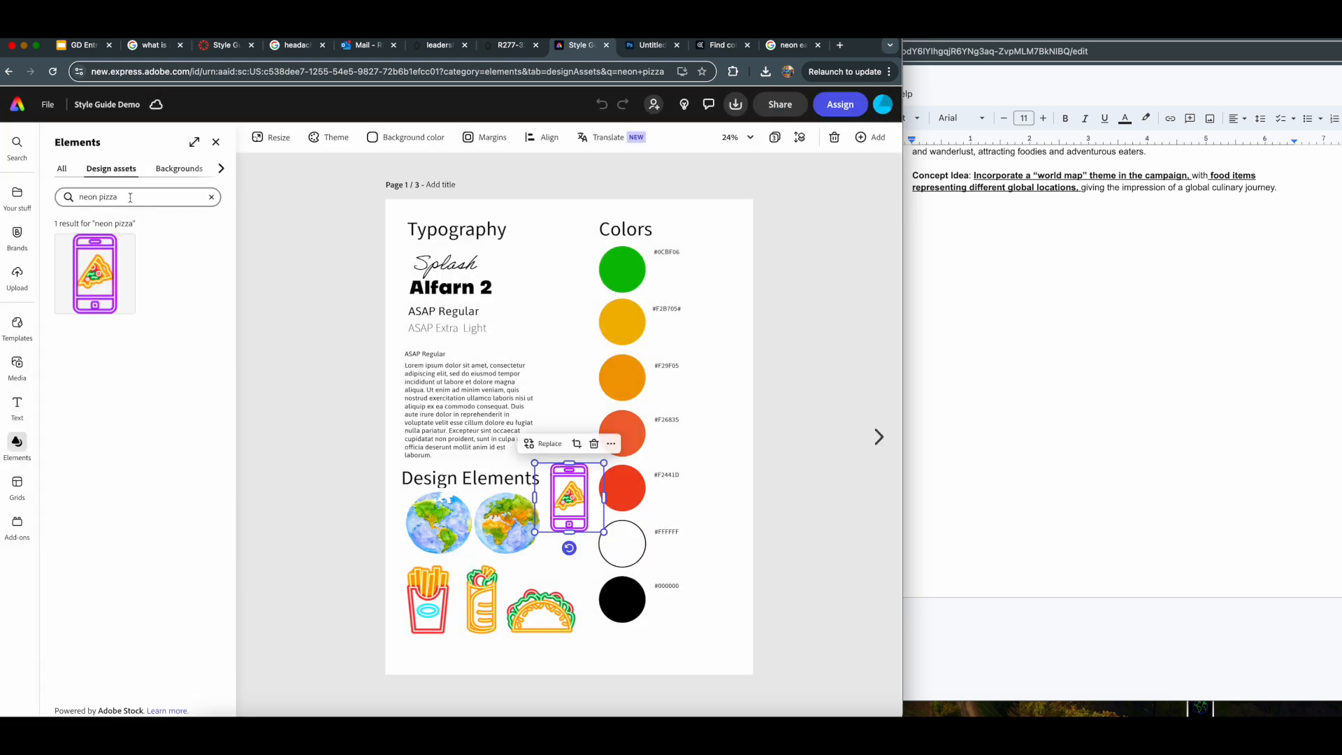
left_click(64, 171)
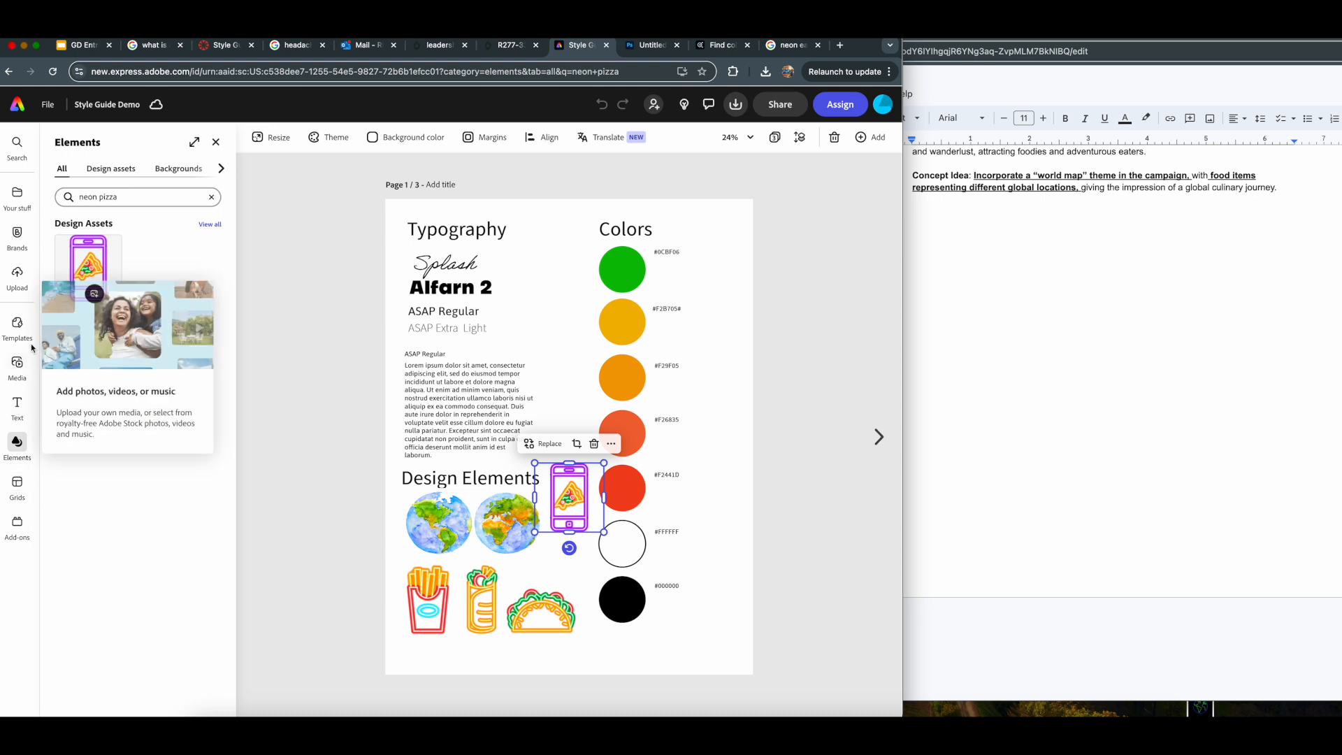
left_click(216, 142)
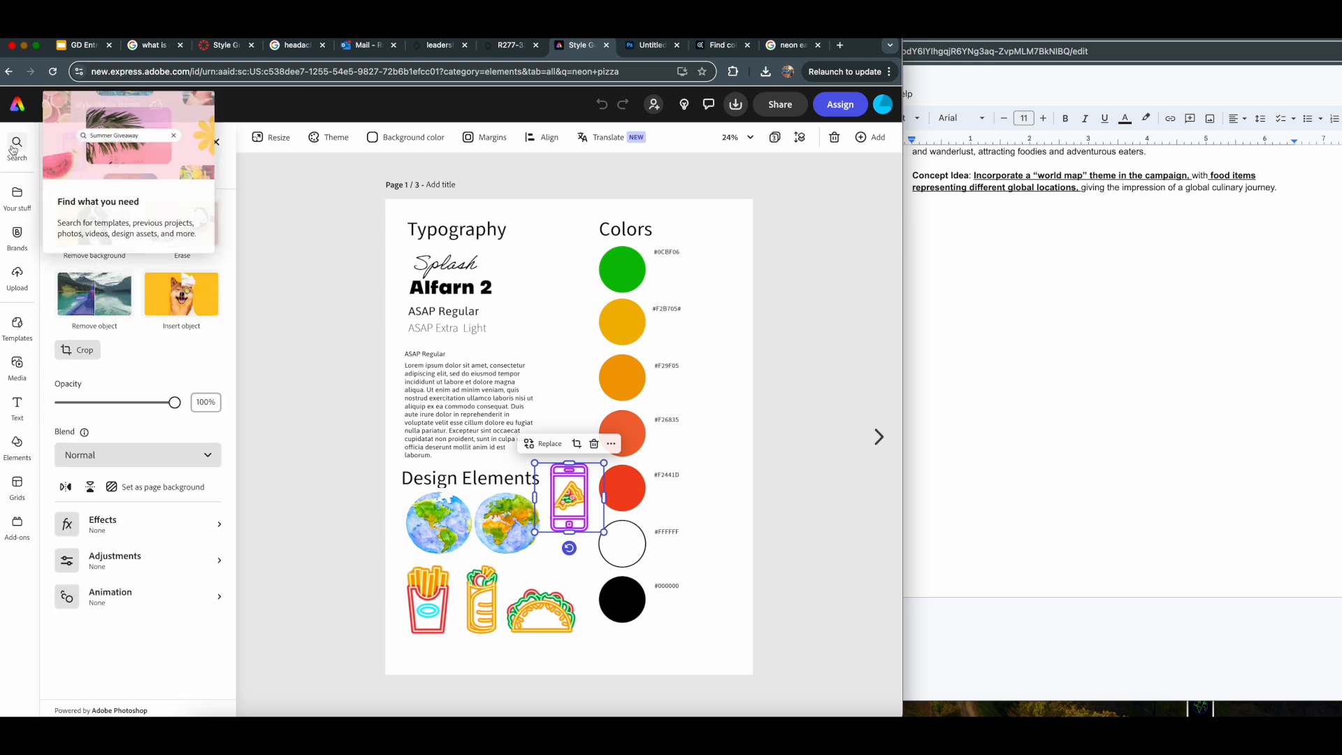
left_click(216, 141)
left_click(216, 142)
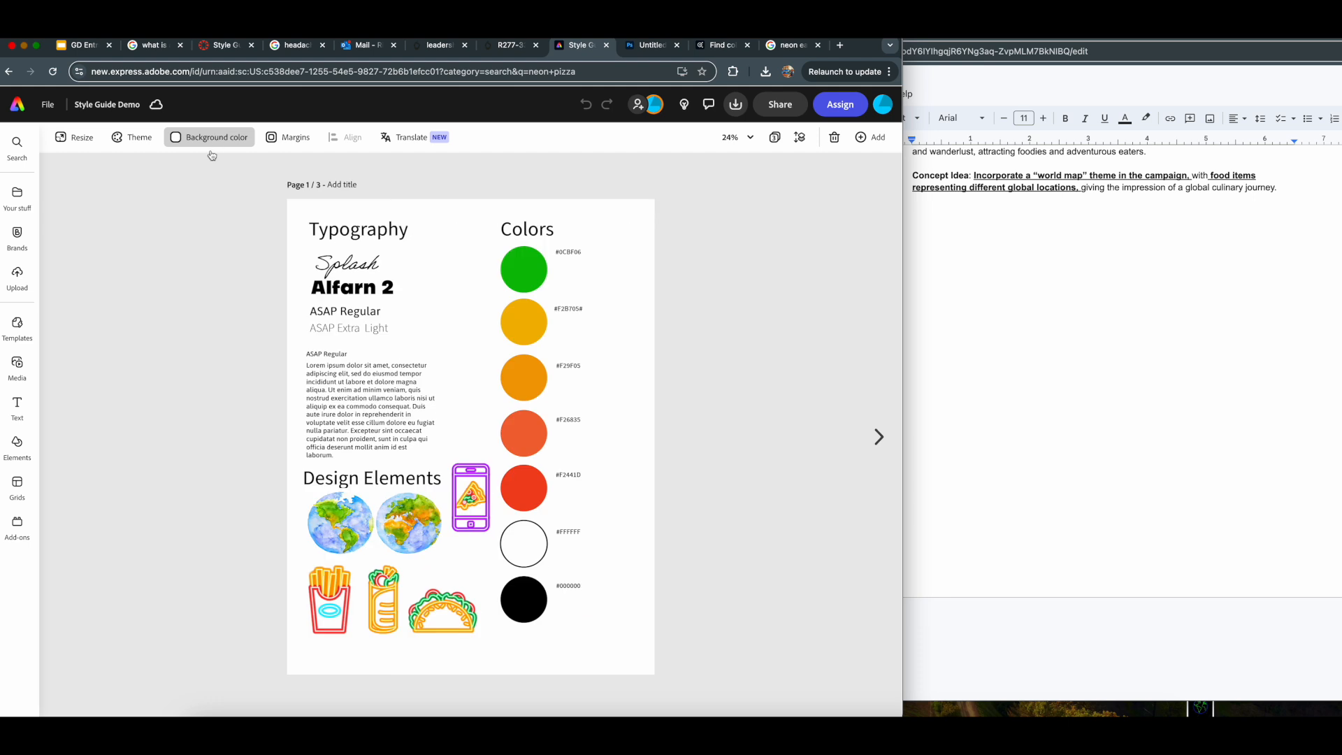
- Return to page 2, search the elements for "neon food", and show all matching design assets
left_click(879, 437)
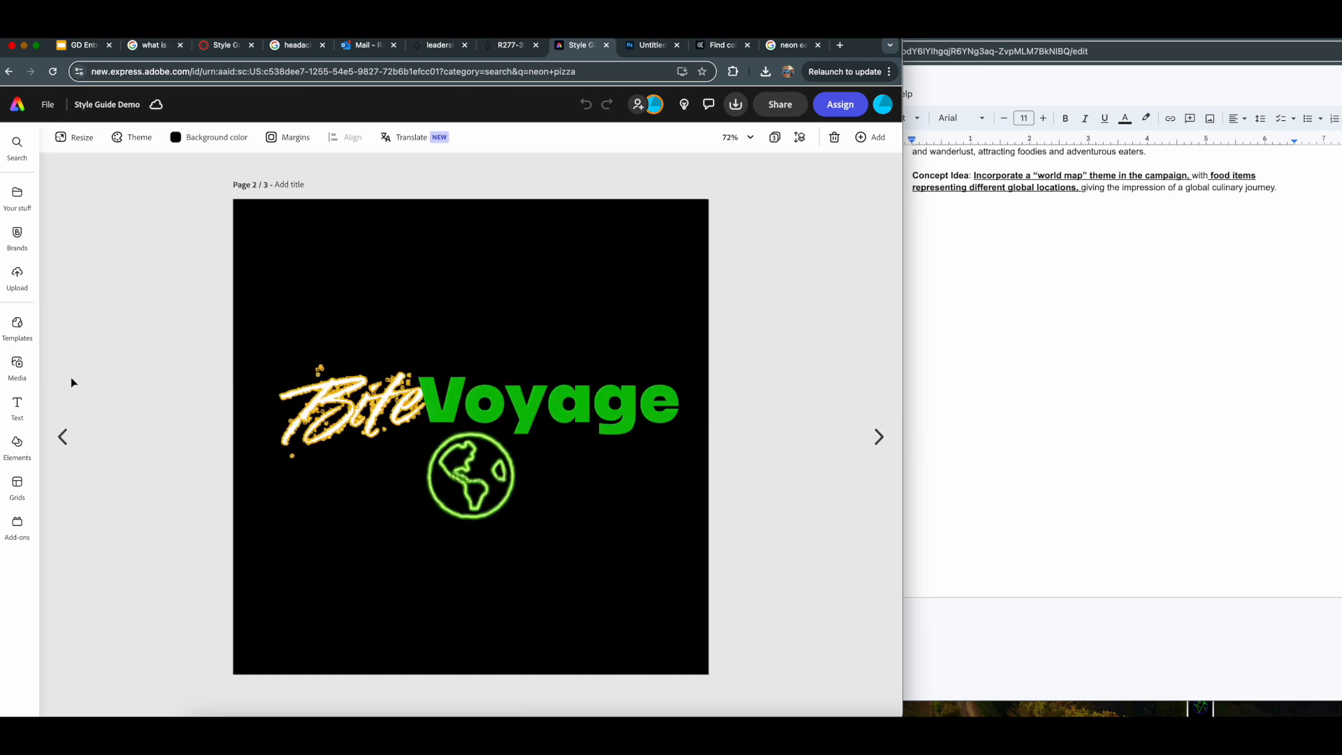
left_click(17, 443)
left_click(138, 197)
type("neon food")
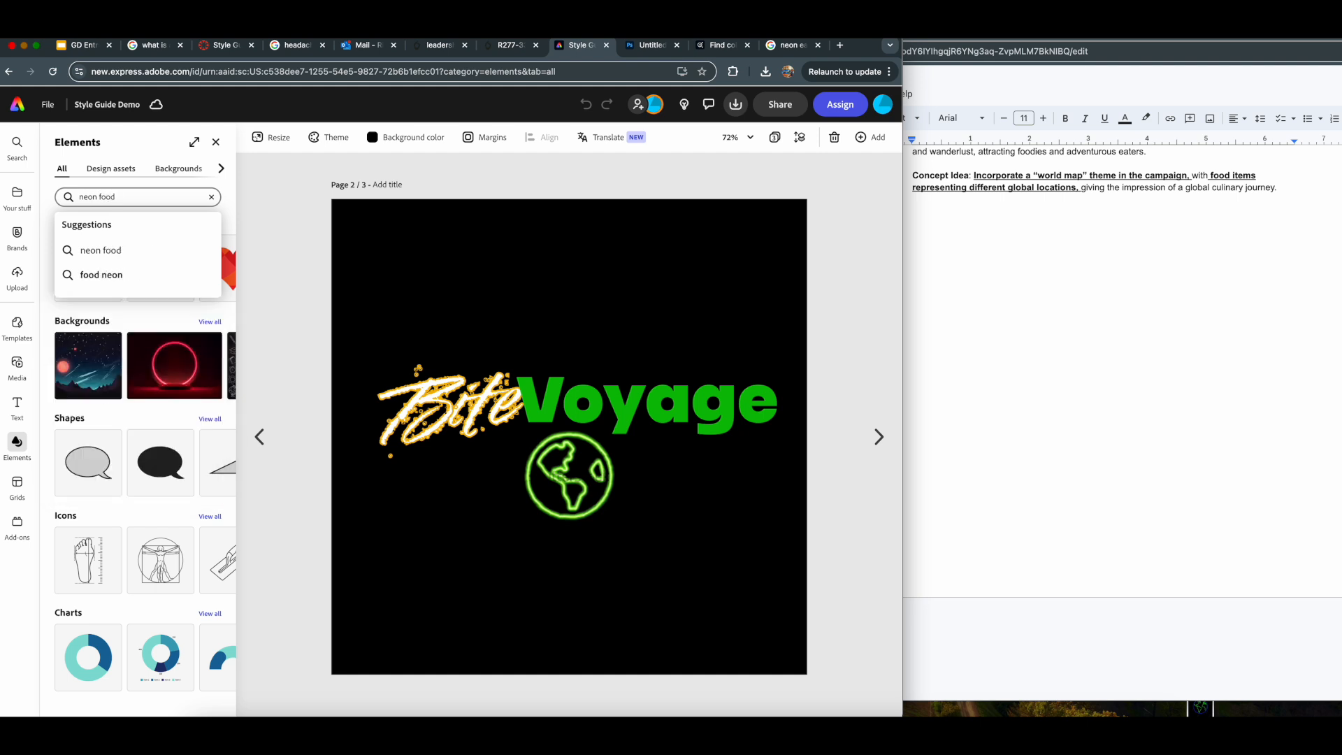
key("Return")
left_click(210, 227)
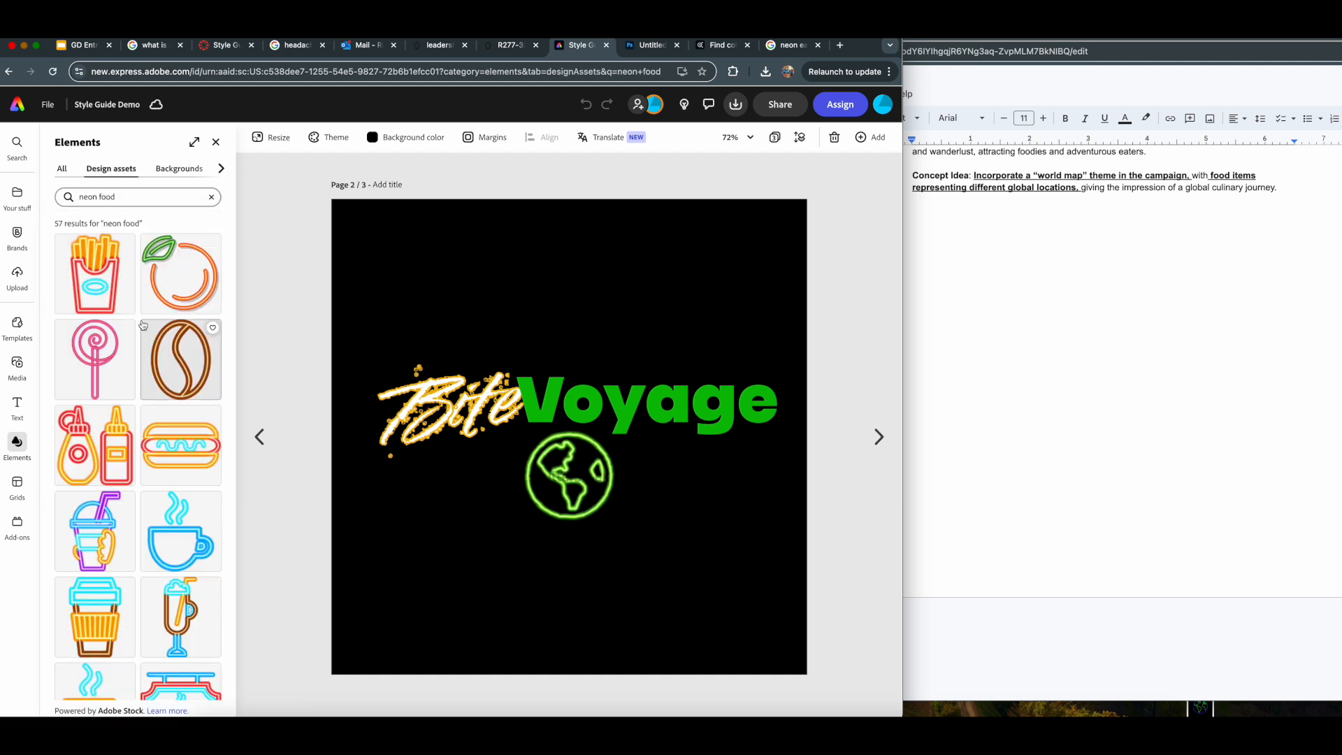
- Search the design assets for "neon taco" and add the taco graphic to page 2 below the "Bite" lettering
left_click(102, 197)
left_click_drag(99, 197, 122, 197)
type("pizza")
key("BackSpace")
key("BackSpace")
key("BackSpace")
key("BackSpace")
key("BackSpace")
type("taco")
key("Return")
left_click_drag(95, 273, 502, 473)
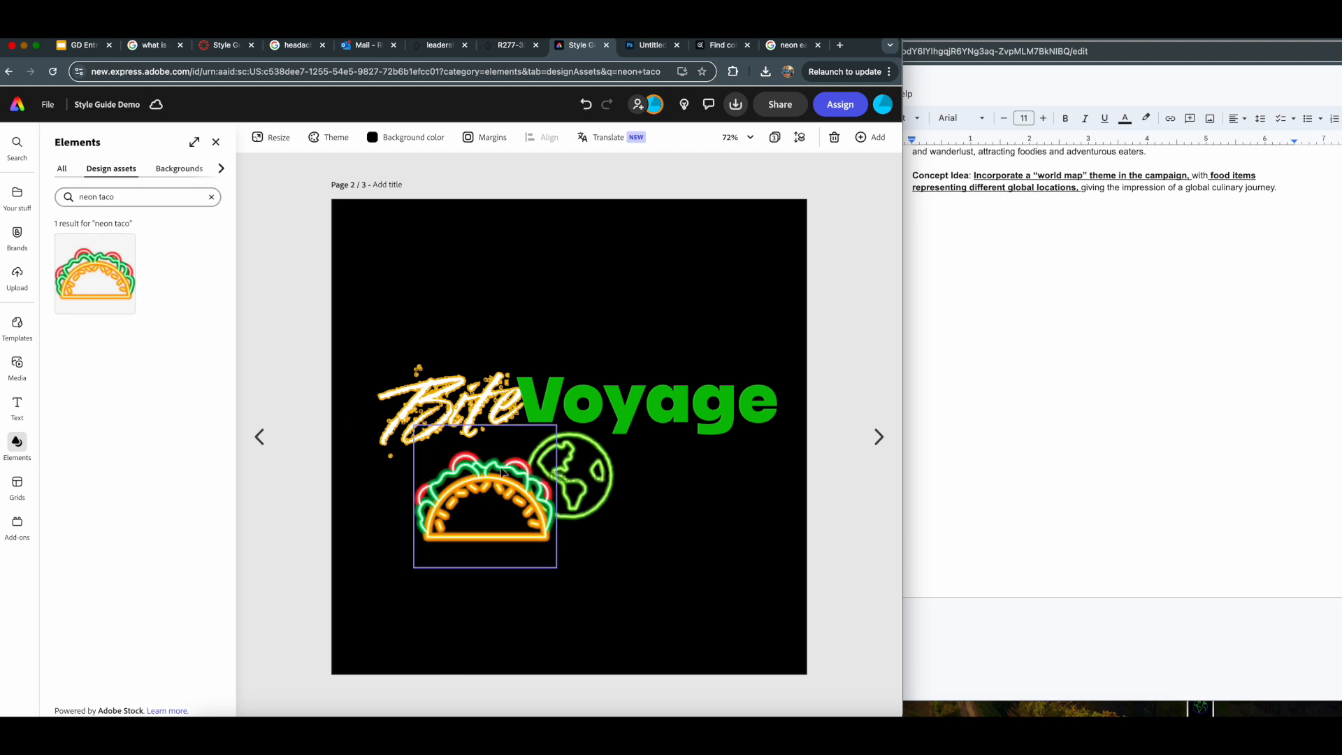
- Shrink the neon taco to roughly the globe's size and place it directly left of the globe
left_click(536, 555)
left_click_drag(557, 424, 494, 490)
left_click_drag(455, 531, 474, 498)
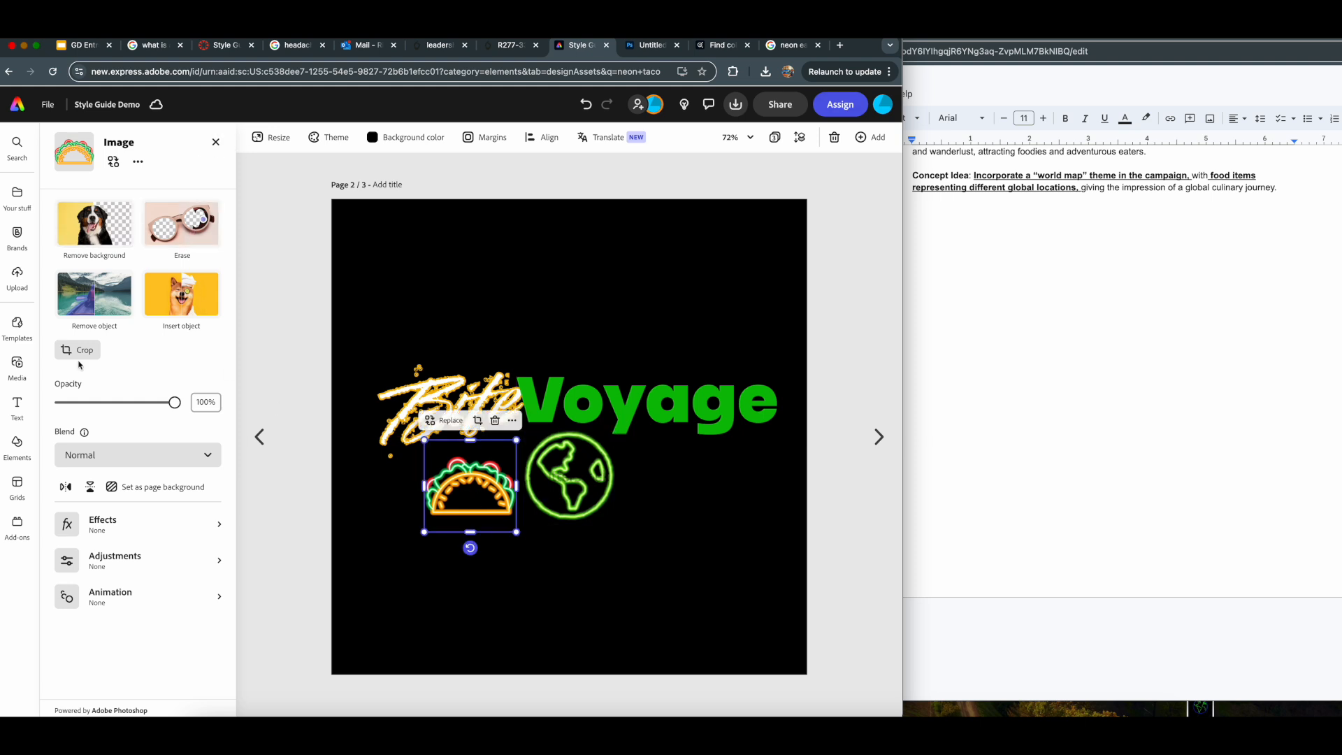
- Search the design assets for "neon food" again to look for another food graphic
left_click(18, 447)
left_click(119, 196)
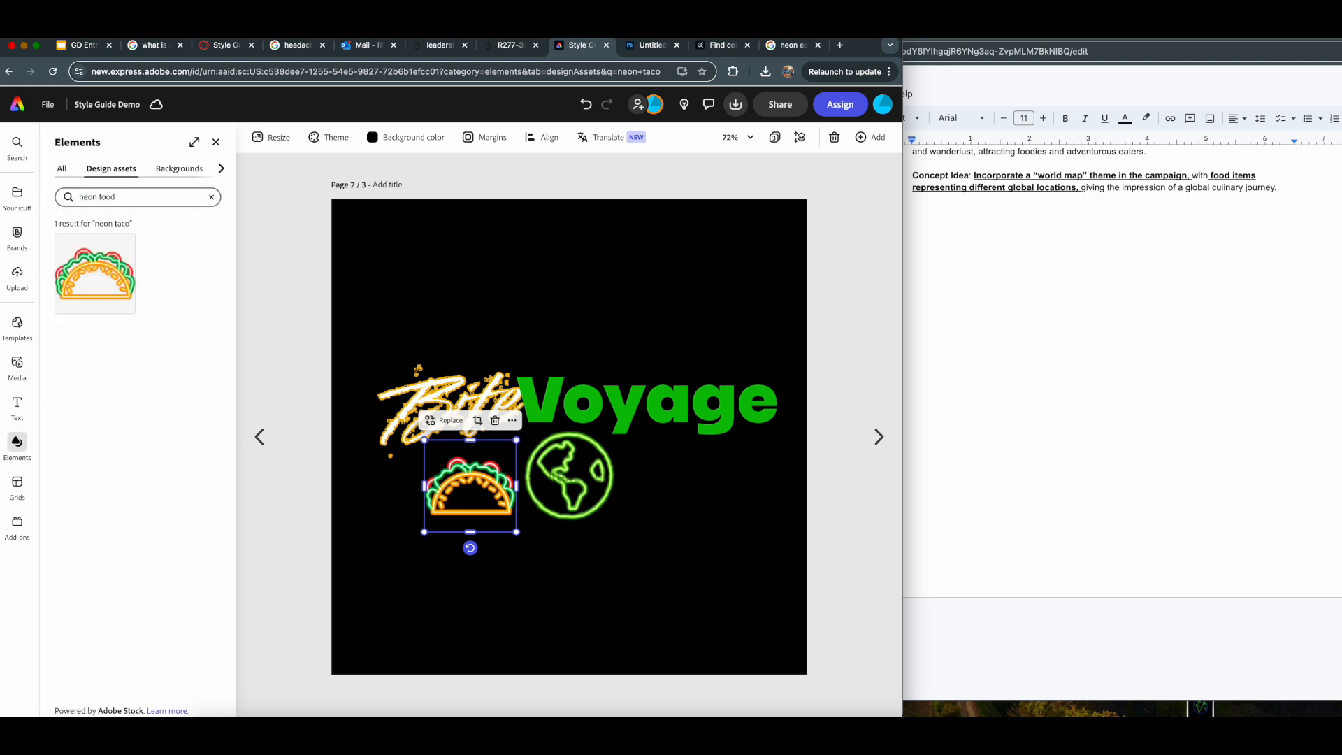
key("Return")
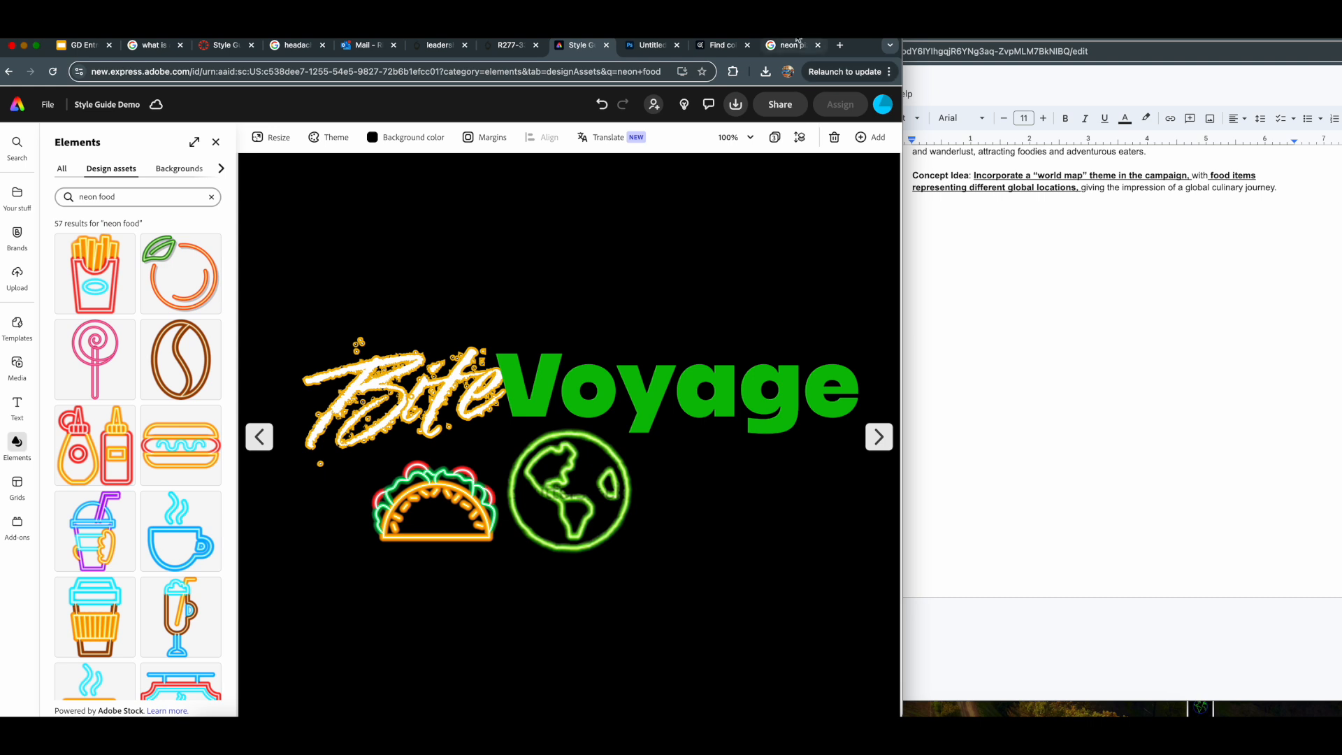
- Open Google's transparent neon pizza image results, save the Shutterstock pizza slice picture to the Desktop, and return to Adobe Express
left_click(797, 43)
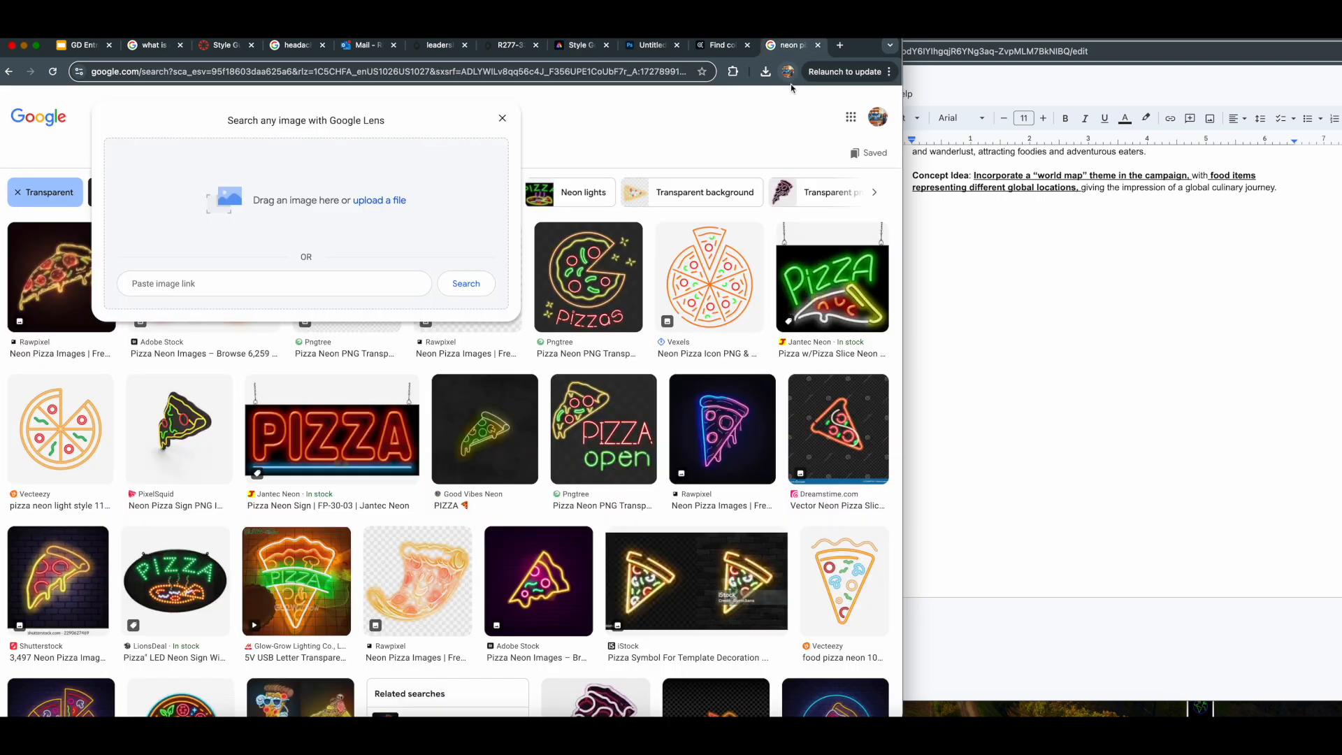
left_click(61, 573)
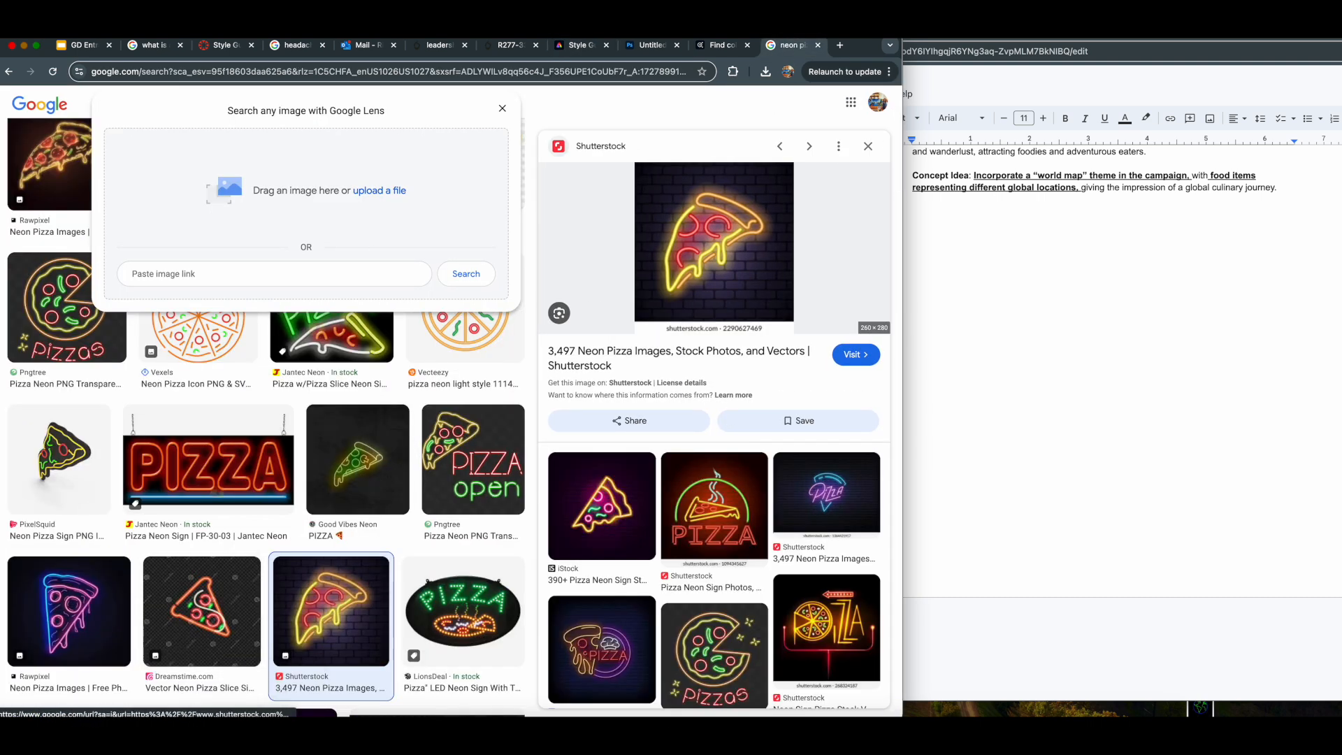
left_click(577, 45)
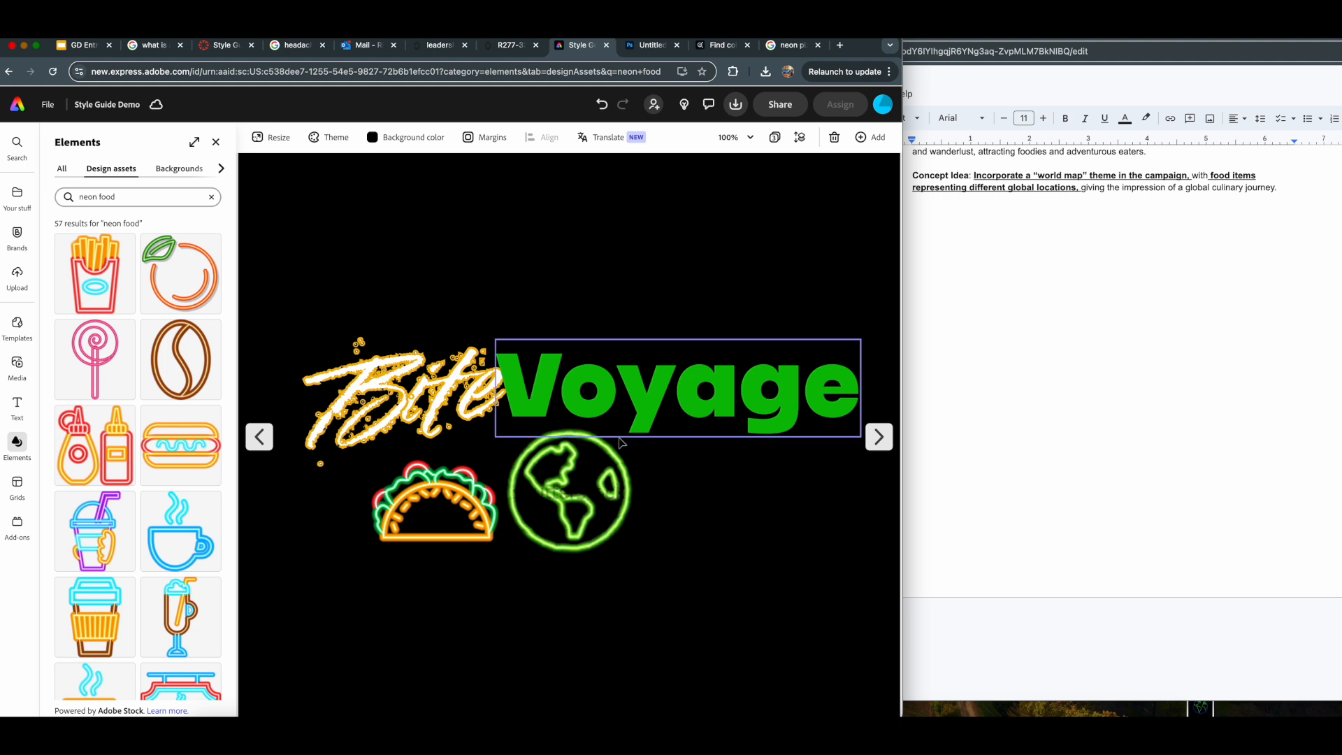
- Upload the pizza-neon-icon .webp file from the Desktop, remove its background, and place the slice right of the globe
left_click(16, 286)
left_click(148, 233)
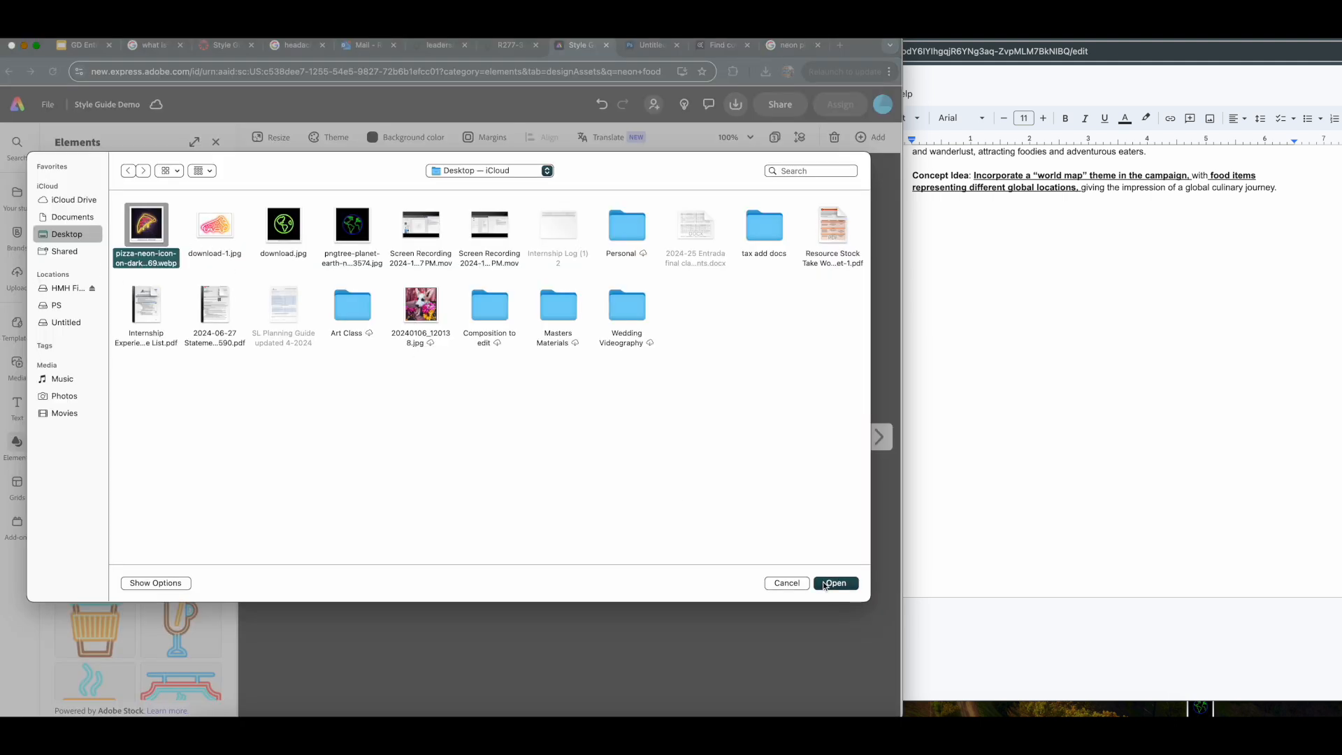
left_click(835, 583)
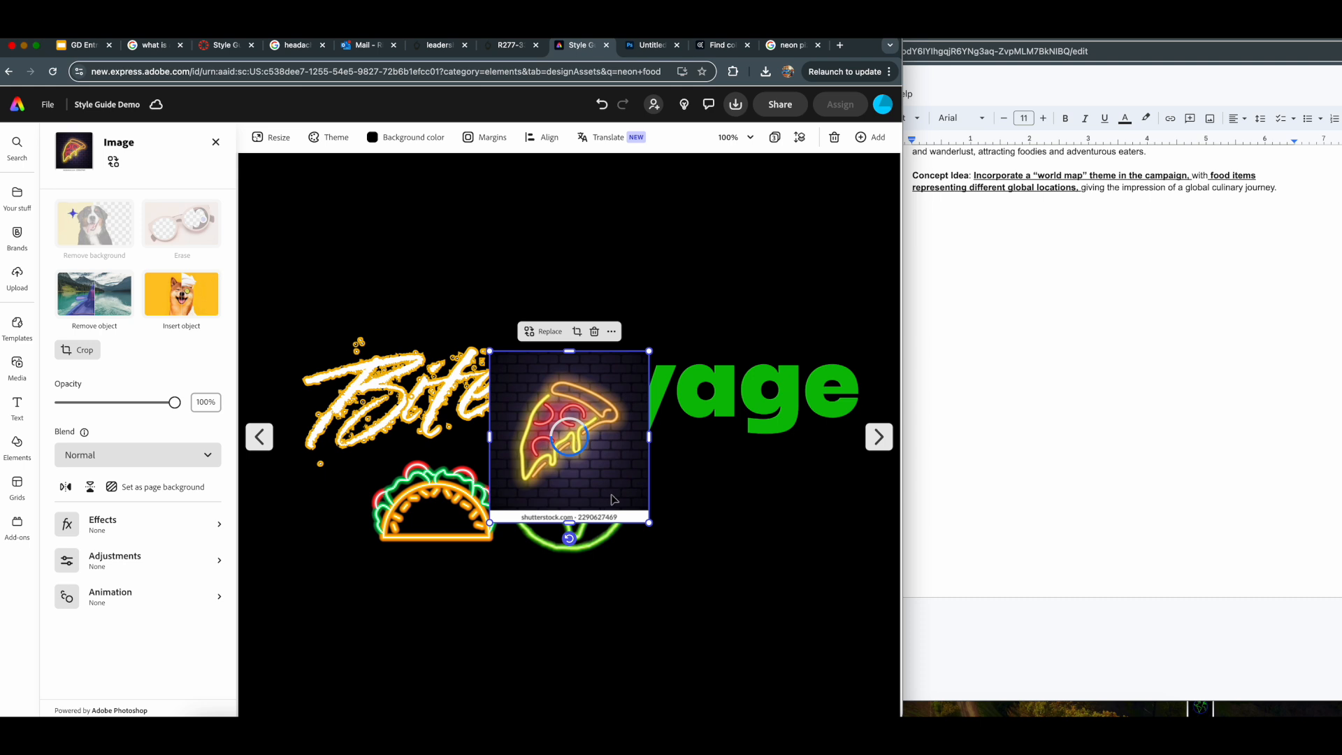
left_click_drag(610, 499, 693, 496)
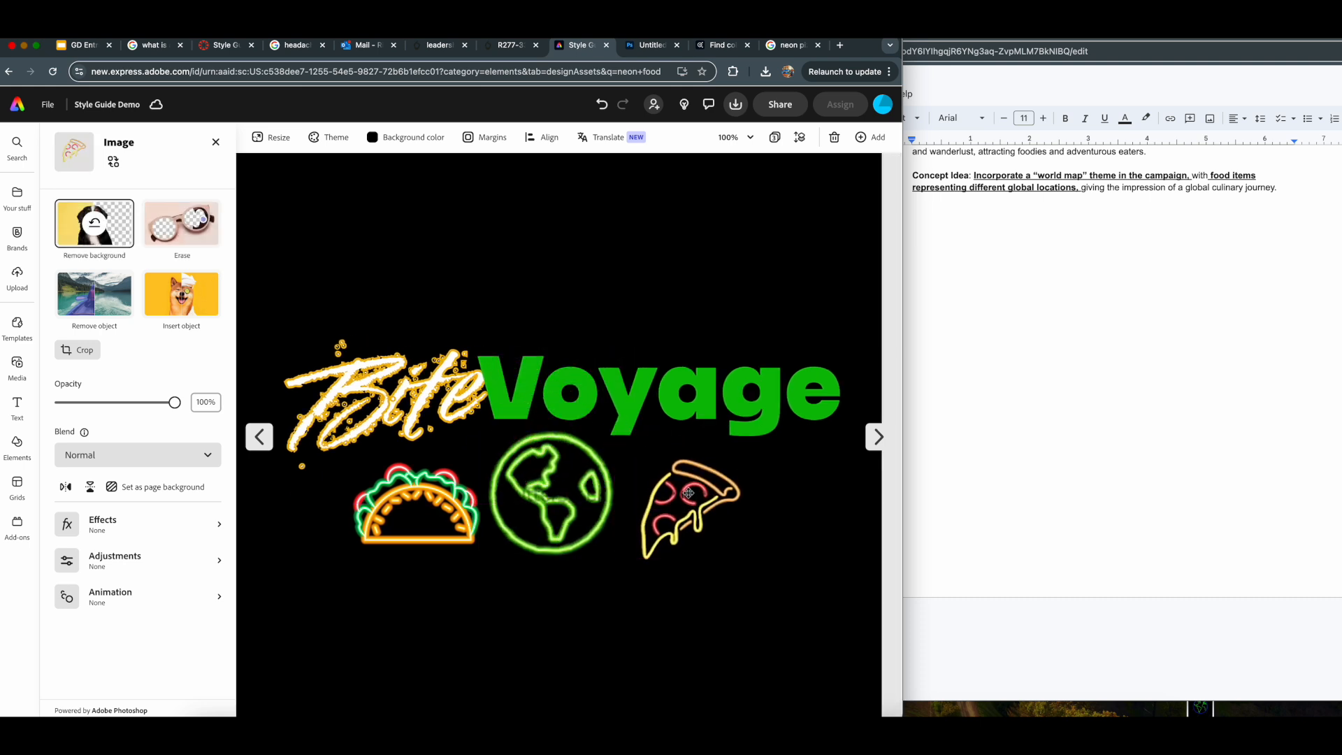
left_click(765, 464)
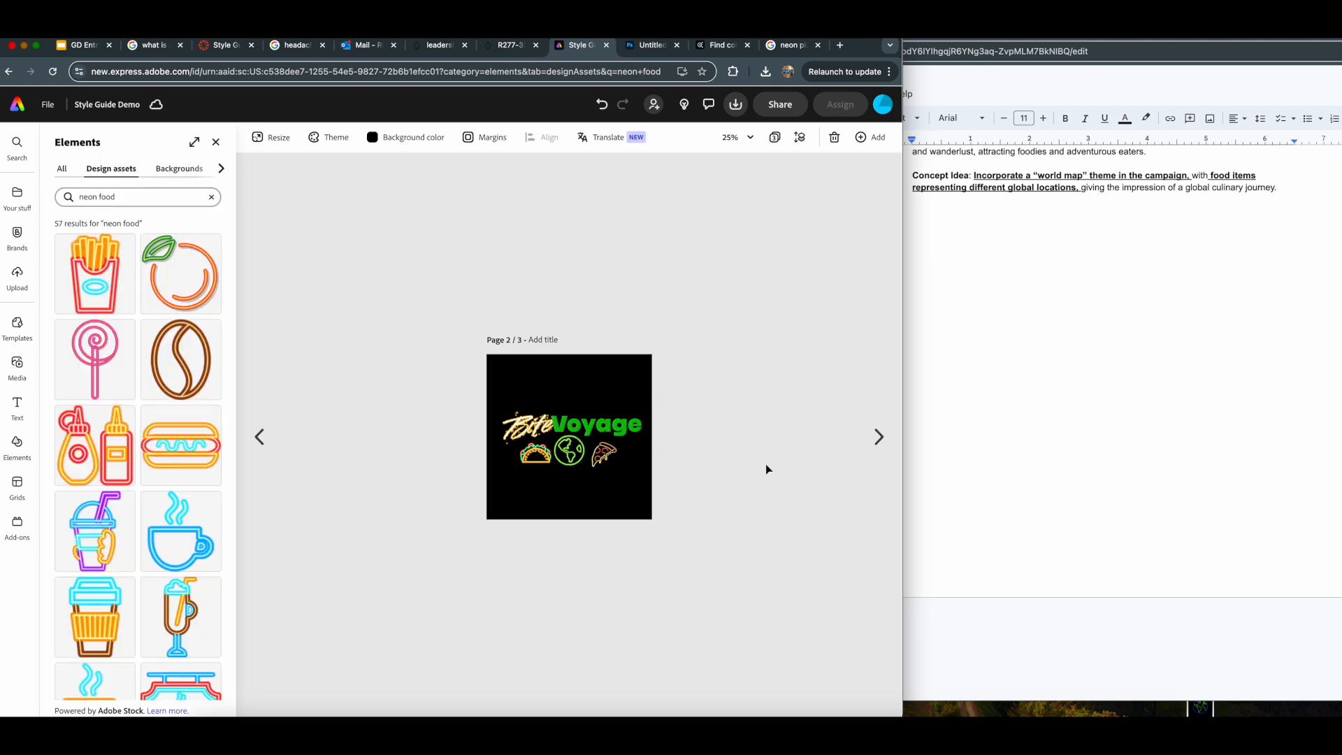
- Enlarge the "Bite" lettering, stack it above and left of "Voyage", and nudge the pizza slice closer to the globe
left_click(515, 415)
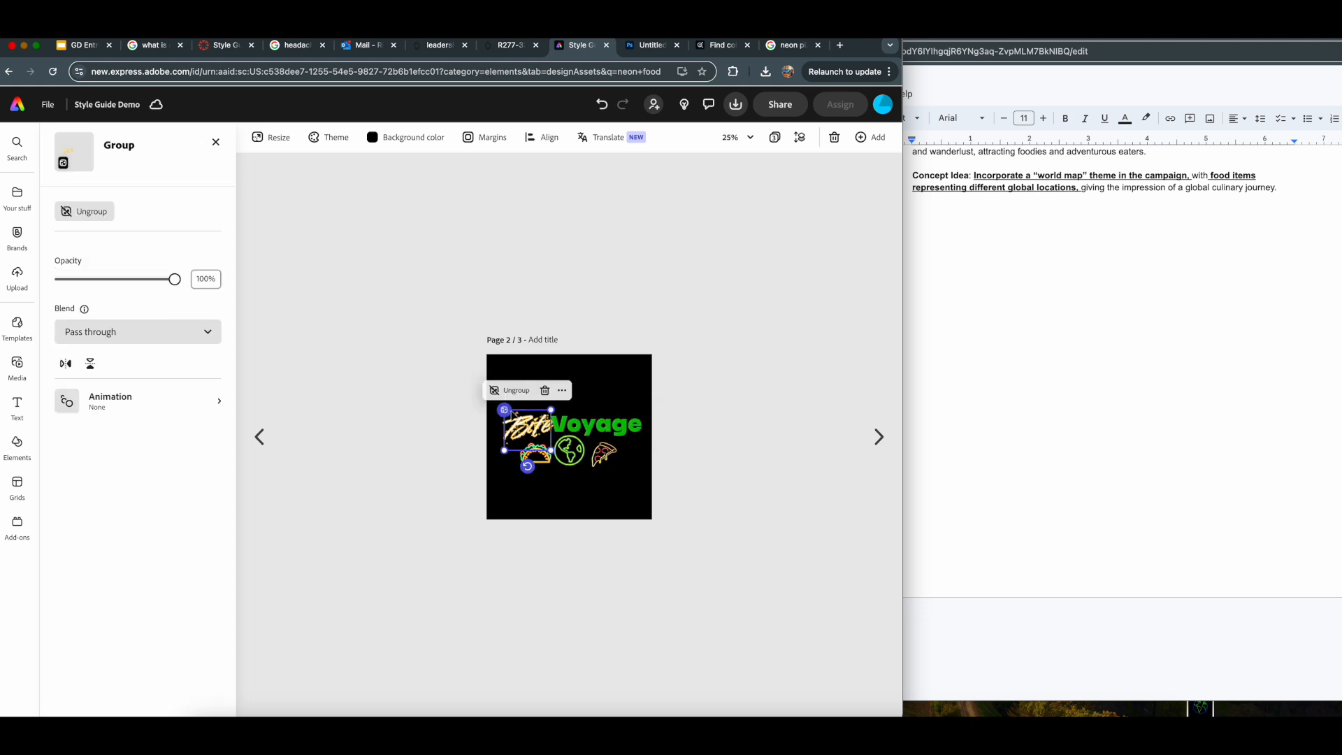
left_click_drag(552, 451, 540, 489)
left_click(702, 465)
left_click(605, 454)
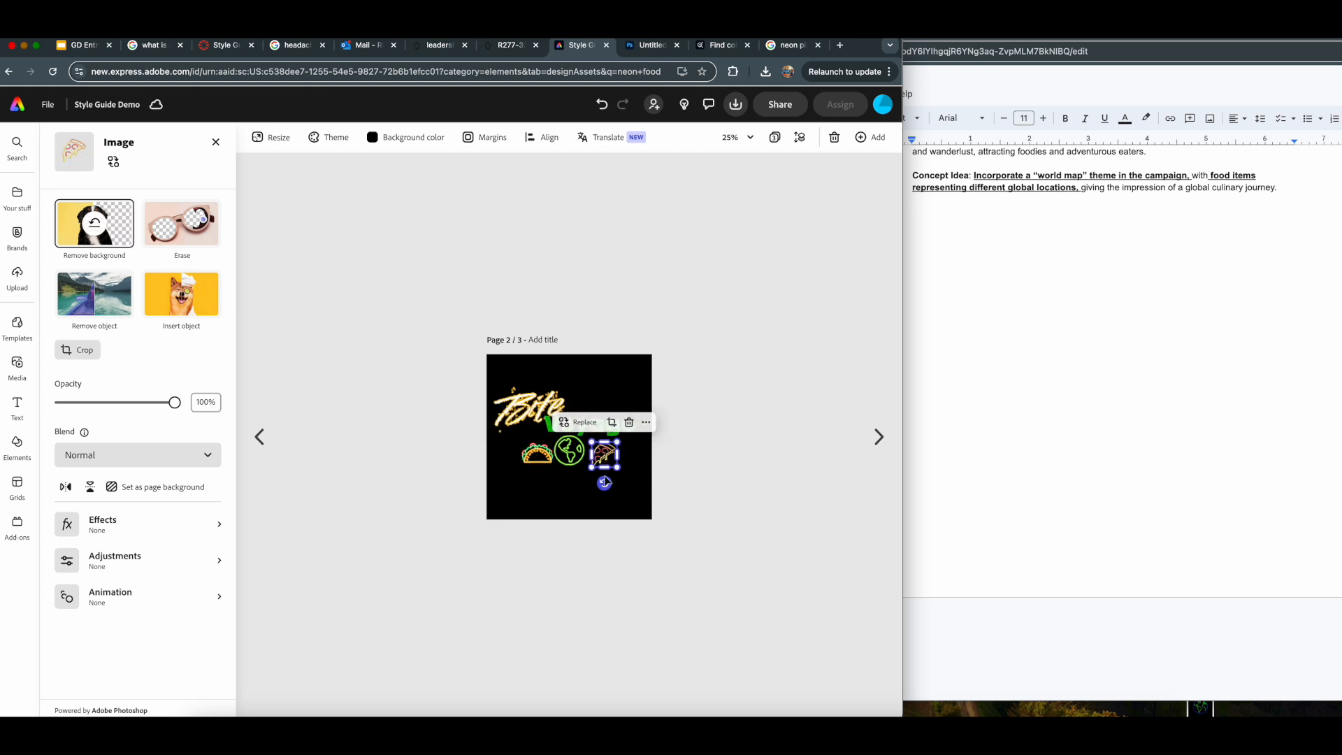
left_click_drag(604, 455, 601, 453)
left_click(719, 455)
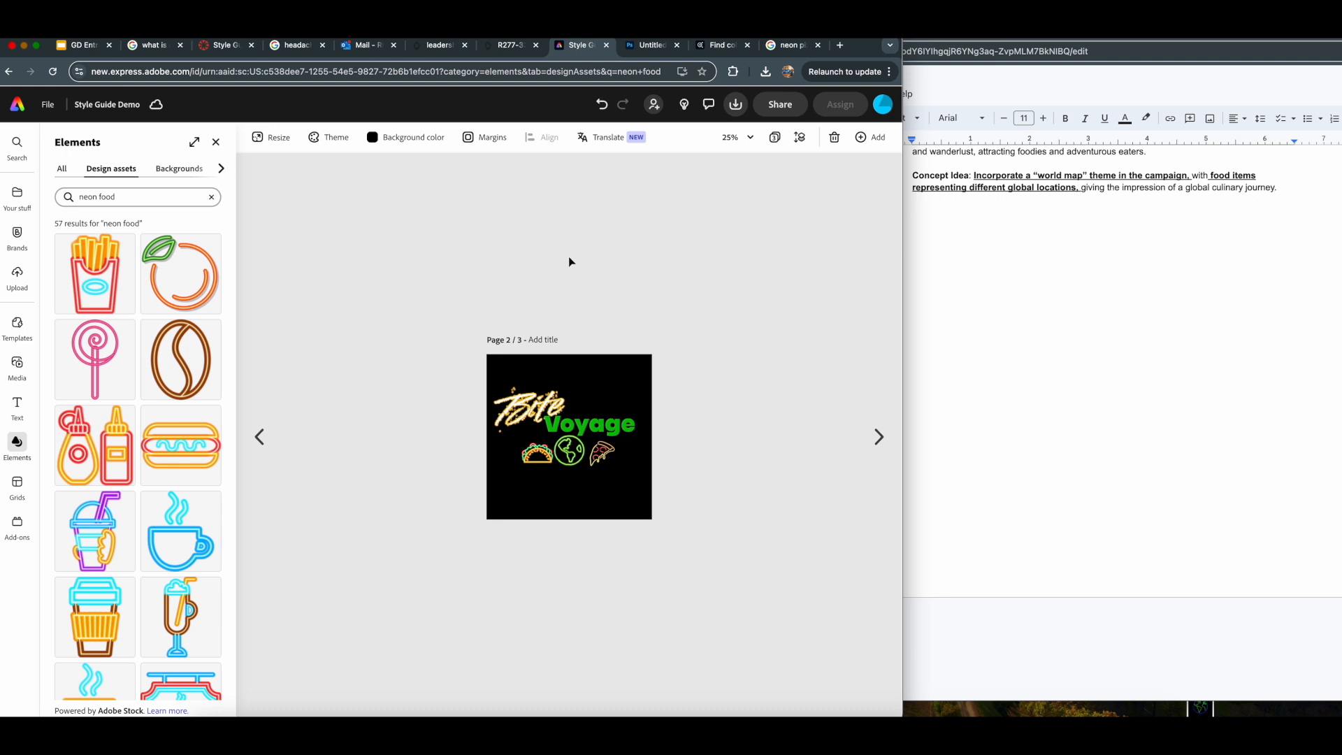
right_click(603, 375)
key("Escape")
right_click(580, 374)
key("Escape")
left_click(879, 437)
left_click(258, 438)
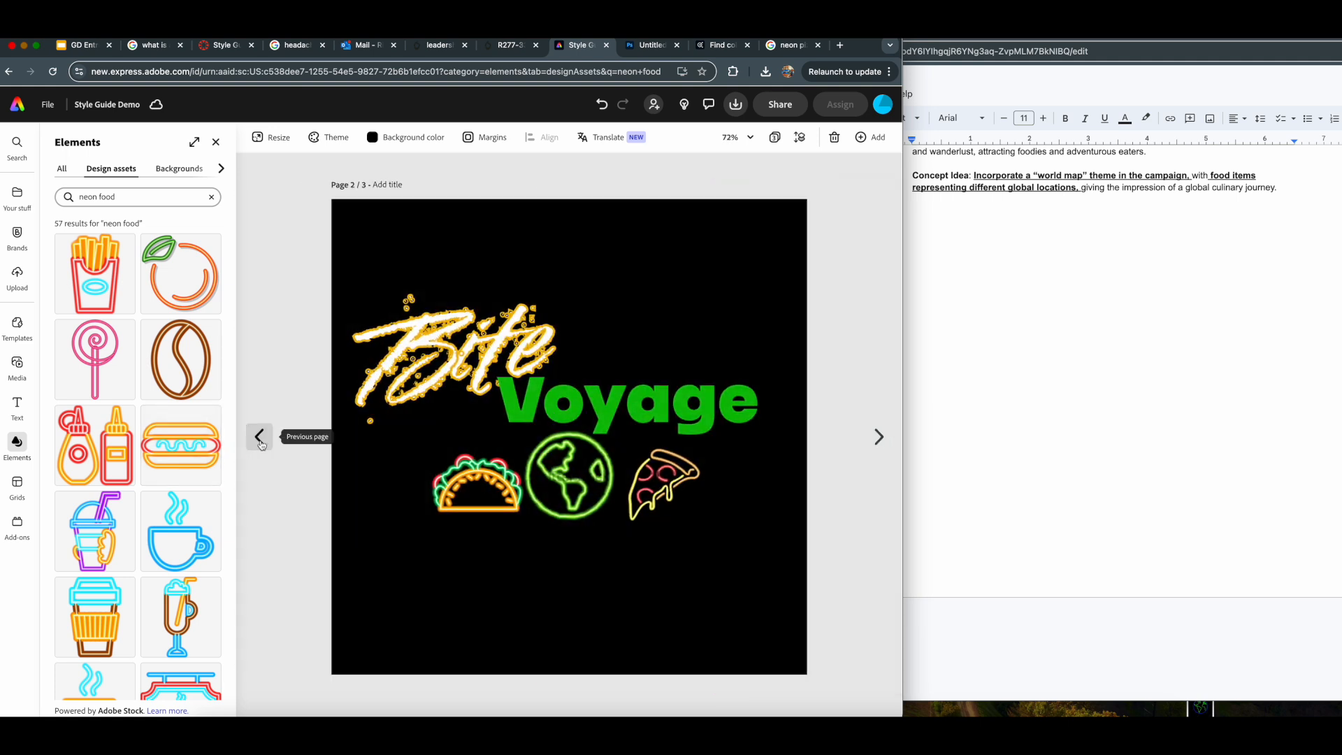
- Copy all the logo elements from page 2 and paste them onto page 3
left_click_drag(310, 171, 841, 695)
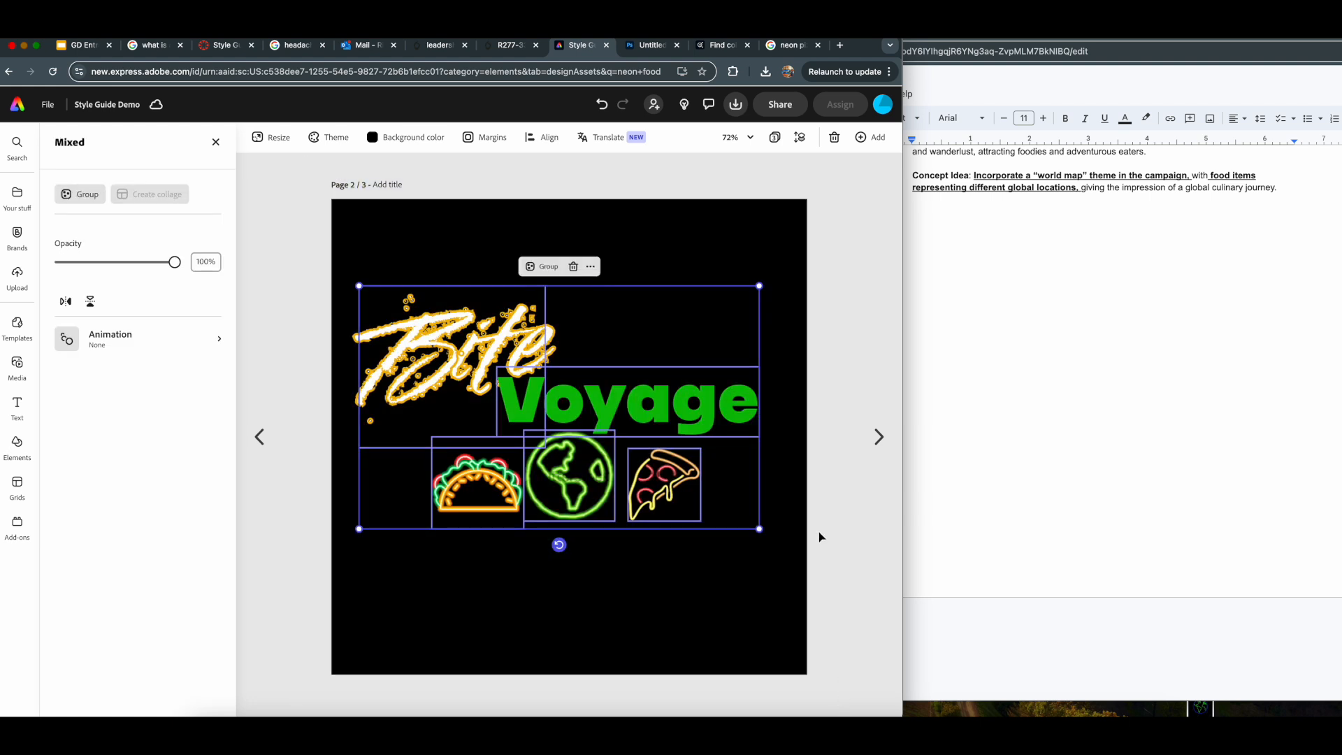
left_click(874, 437)
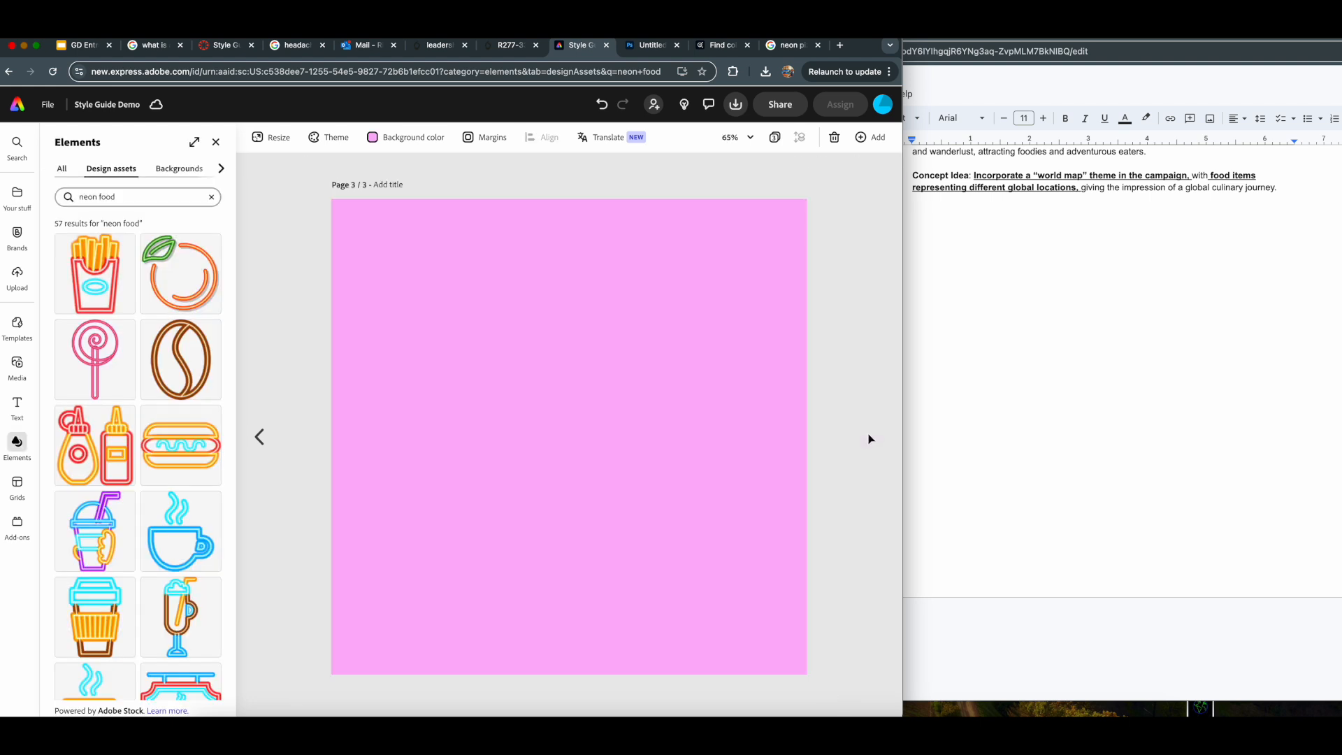
key("ctrl+v")
left_click(714, 569)
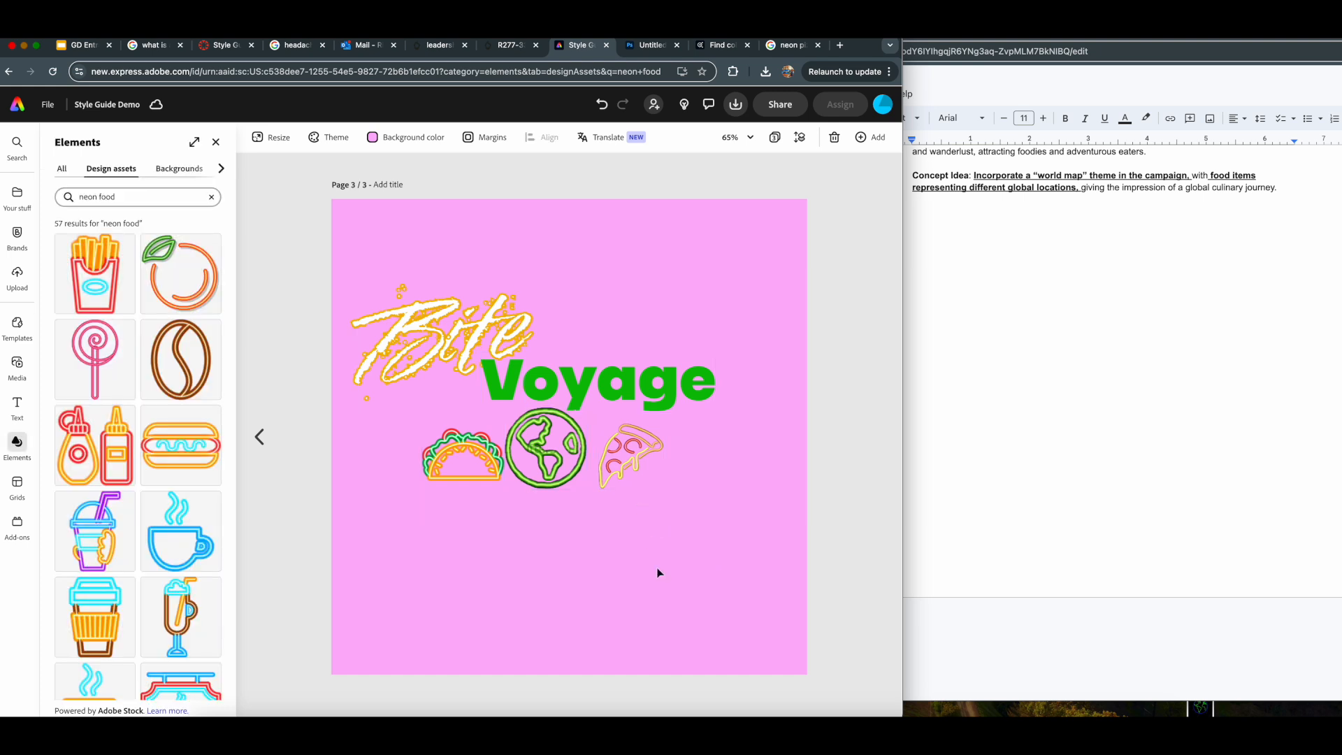
- Change the background color of page 3 to black
left_click(381, 138)
left_click(384, 227)
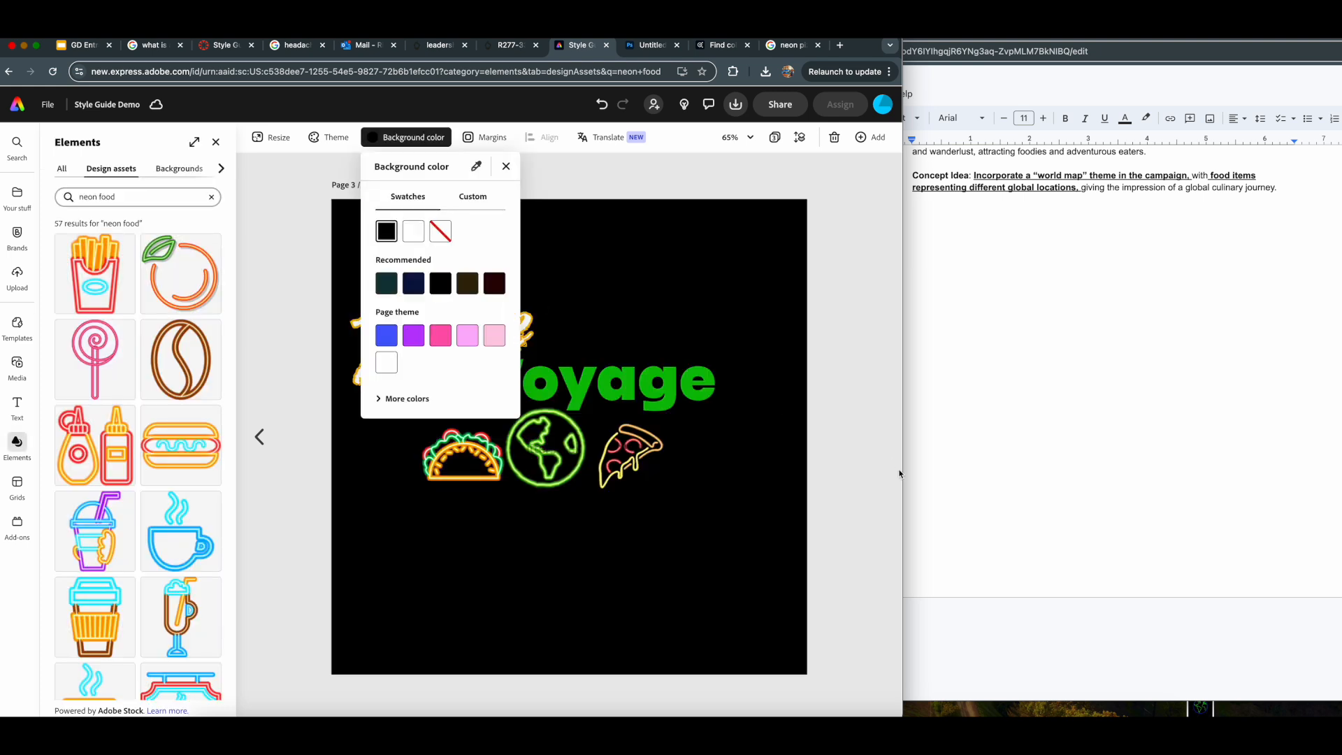
left_click(788, 527)
- Rearrange the page 3 lettering so "Bite" and "Voyage" sit side by side on one line above the icons
left_click(567, 380)
left_click_drag(567, 381, 648, 381)
left_click_drag(470, 330, 484, 368)
left_click_drag(671, 381, 651, 377)
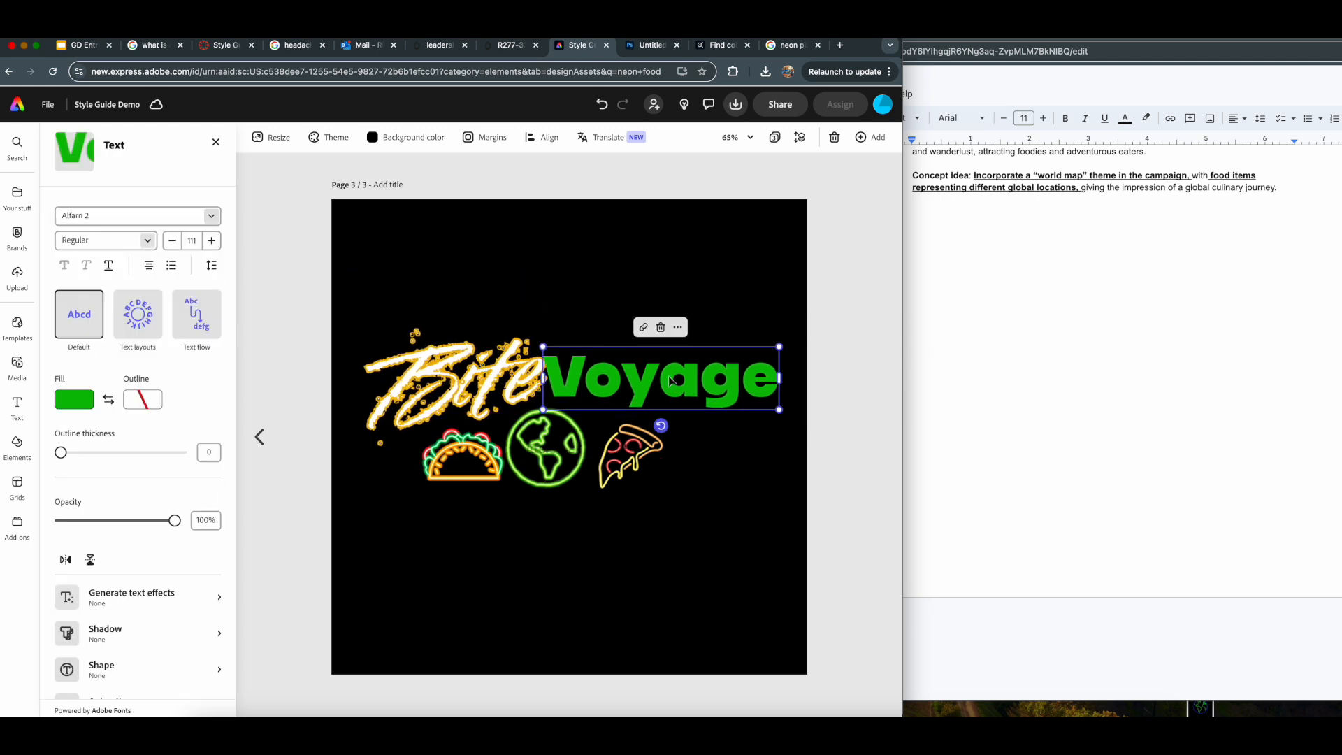
left_click(842, 456)
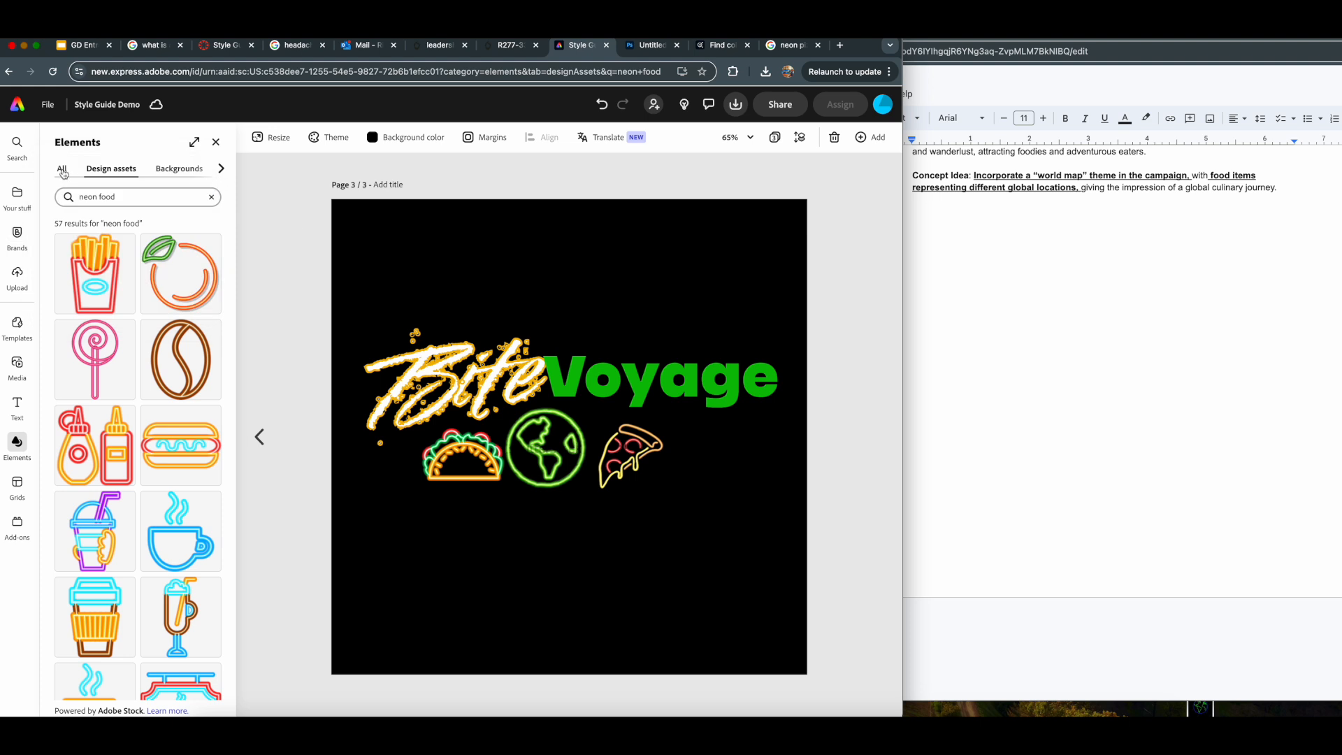
- Duplicate page 3 of the style guide as a new page 4
left_click(216, 142)
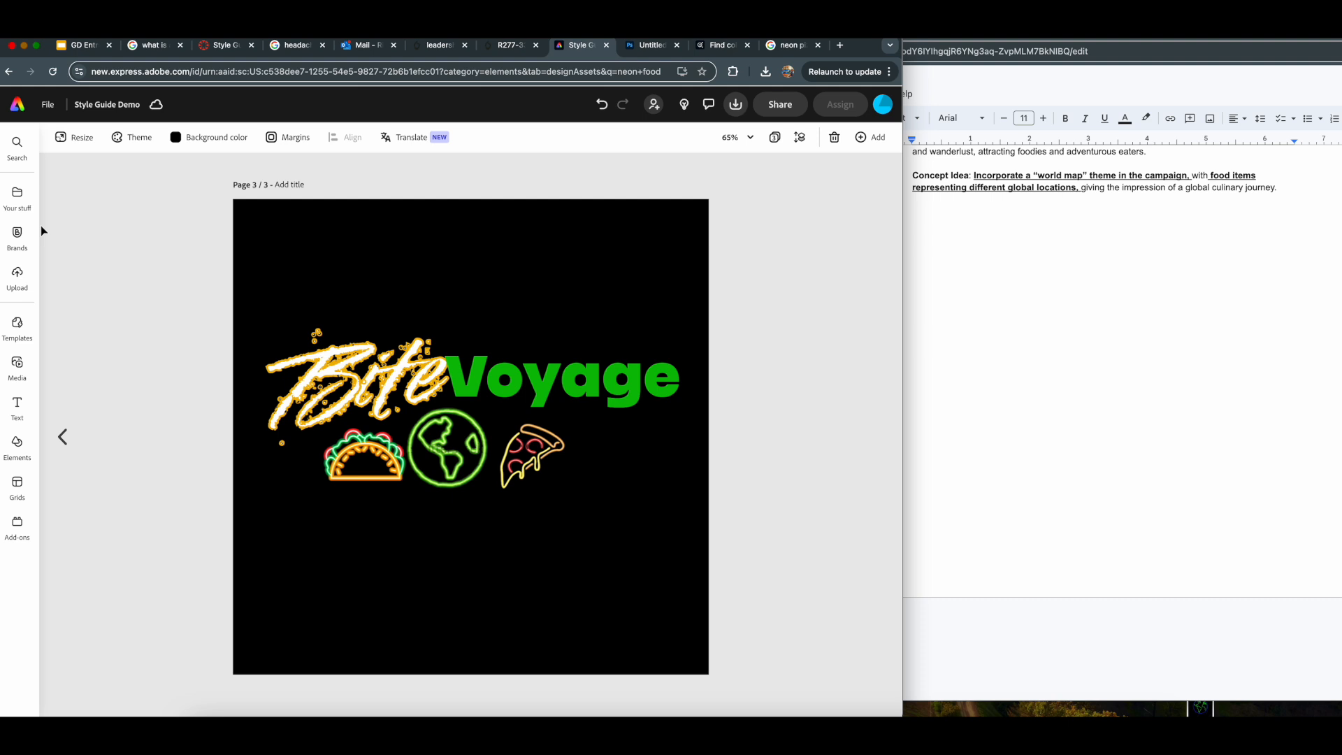
left_click(871, 137)
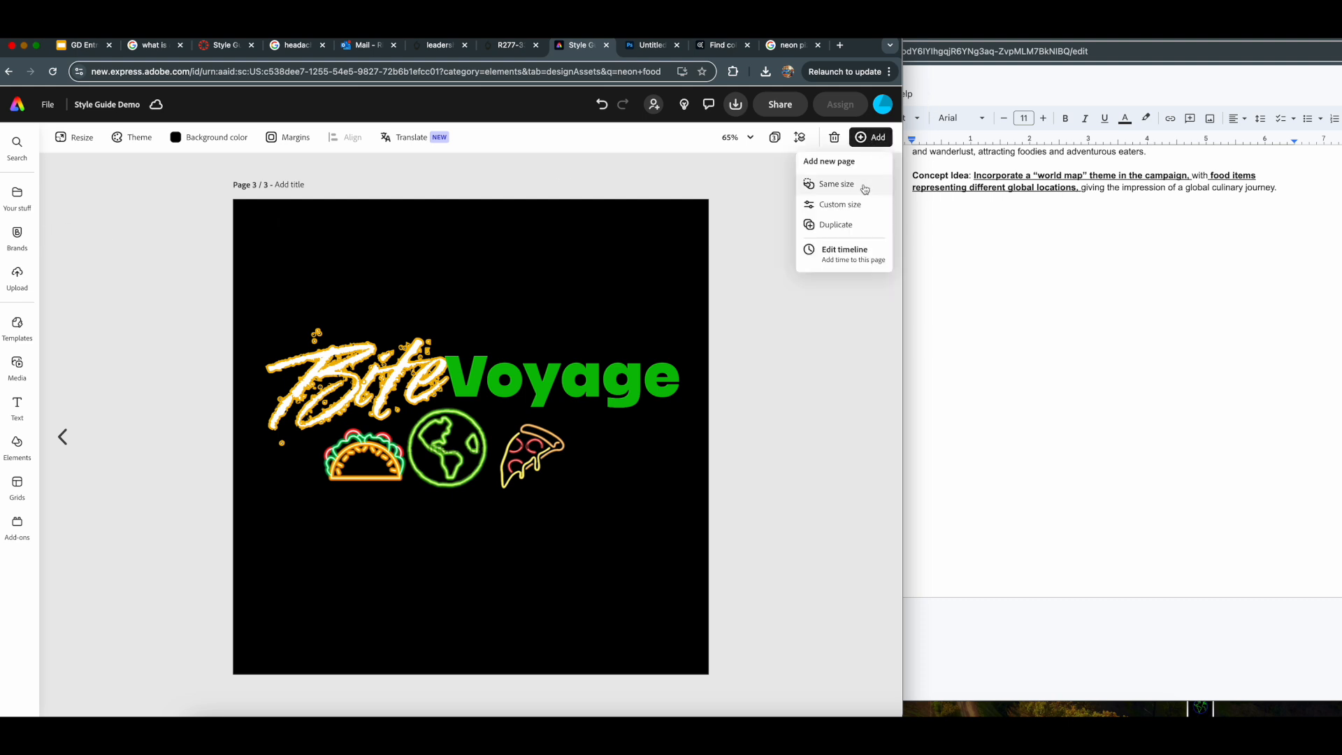
left_click(854, 227)
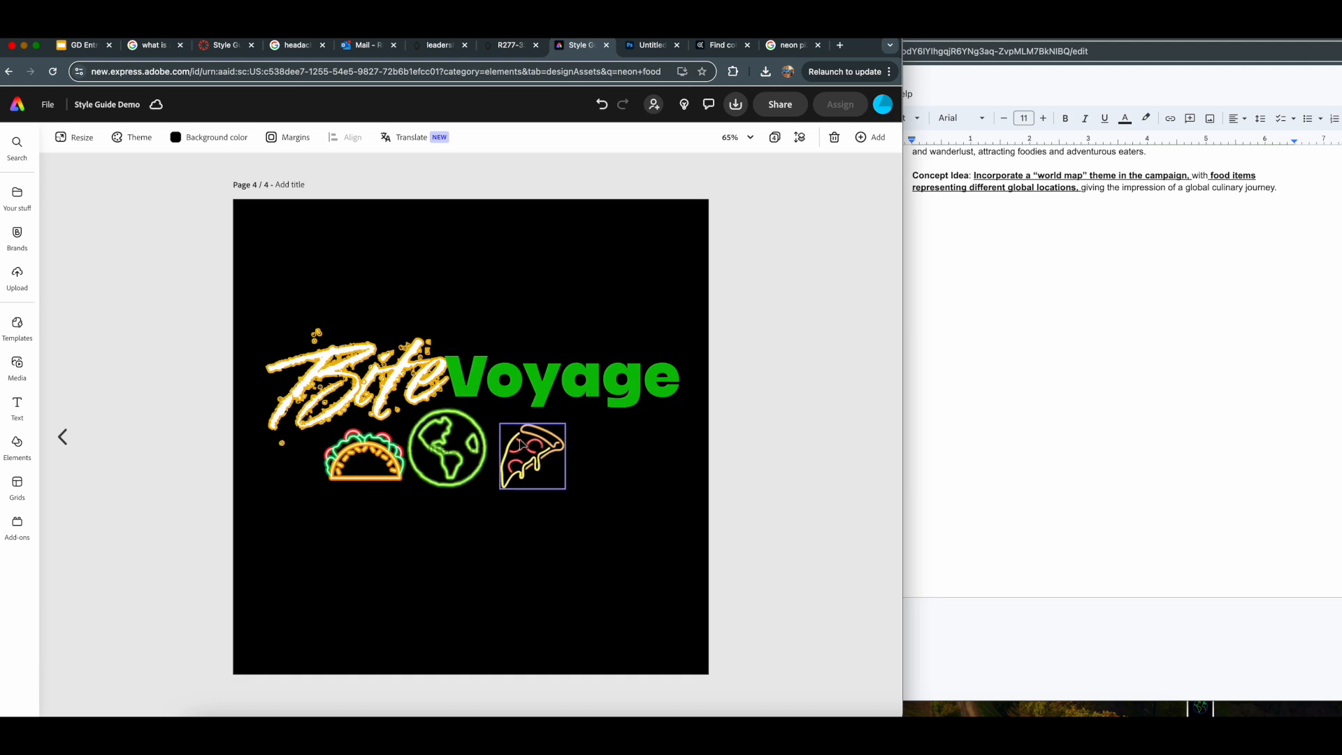
- Try enlarging the globe and repositioning it around the lettering on page 4, with the taco moved toward the page's center
left_click(461, 454)
left_click_drag(587, 490, 664, 566)
left_click_drag(579, 532, 558, 322)
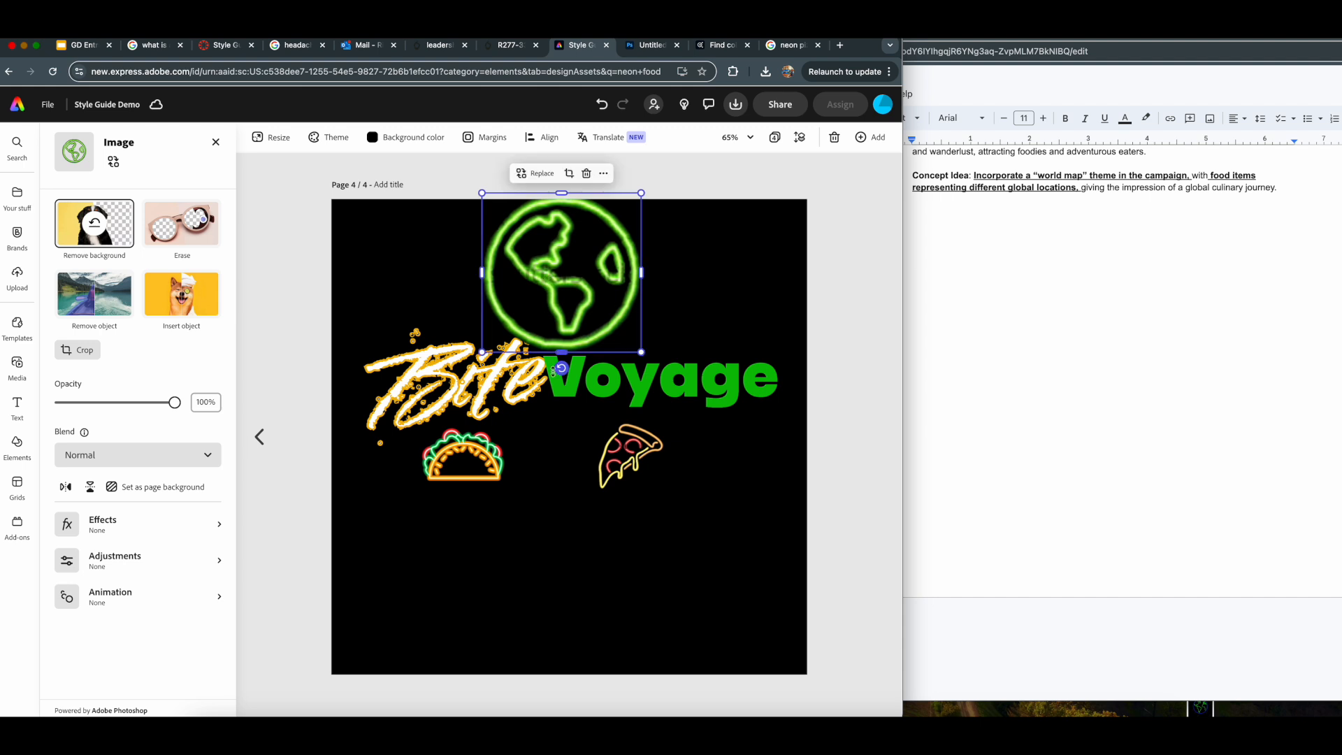
left_click_drag(470, 448, 550, 459)
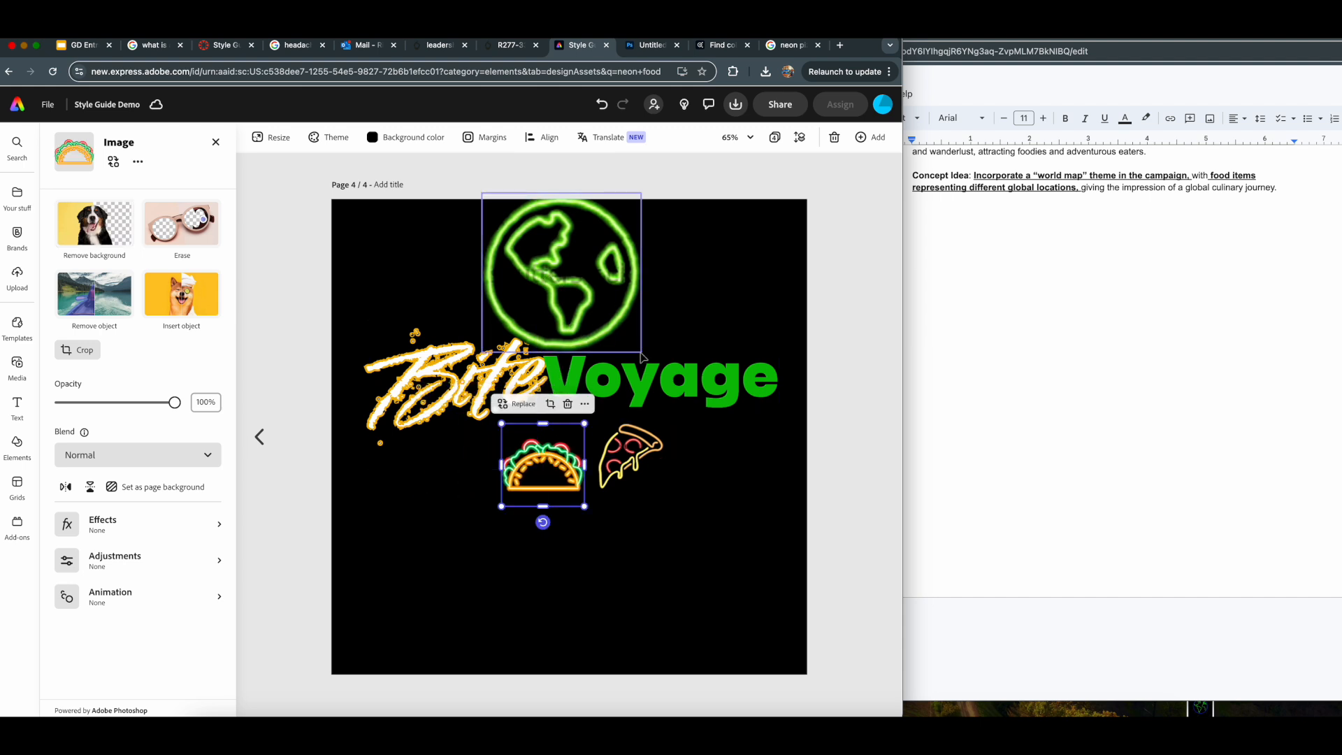
left_click(577, 315)
left_click_drag(641, 352, 792, 498)
left_click_drag(628, 390, 549, 425)
left_click_drag(707, 550, 483, 297)
- Delete the globe, pizza and taco icons from page 4, leaving only the "Bite Voyage" lettering
key("Delete")
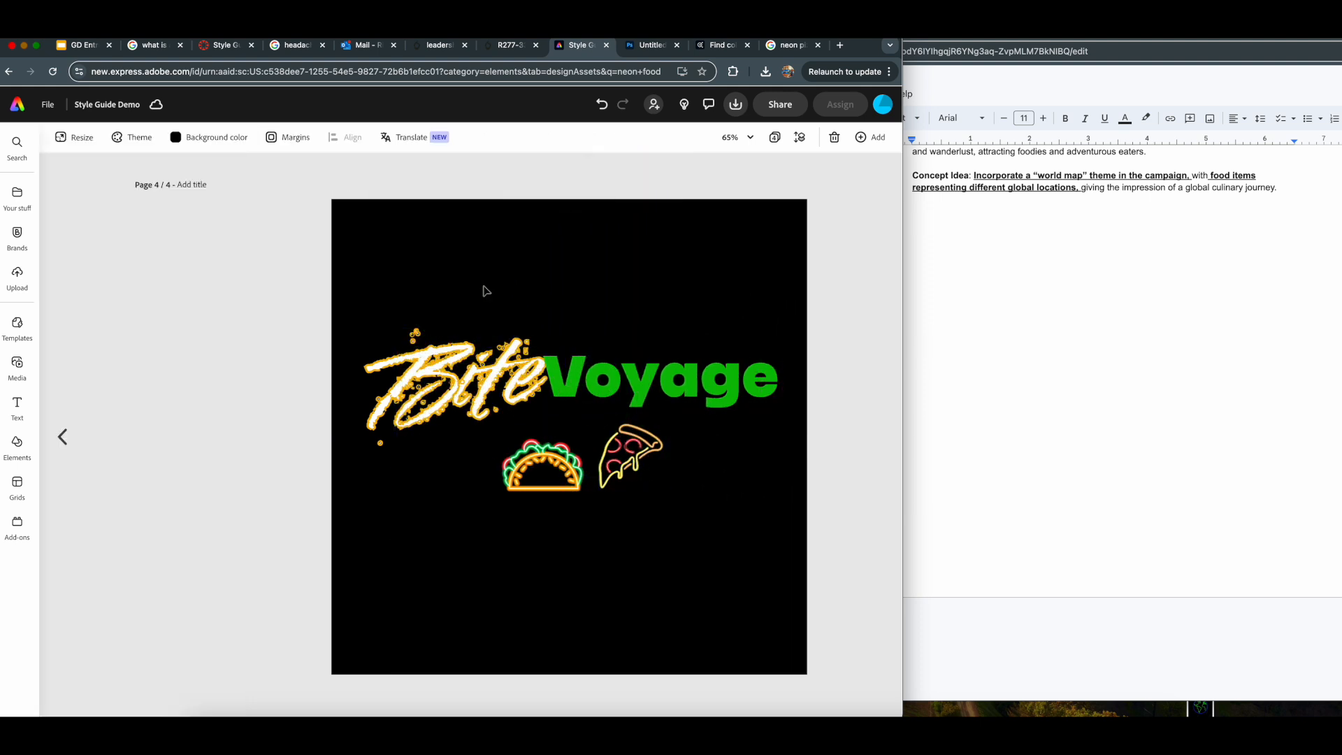
left_click(506, 443)
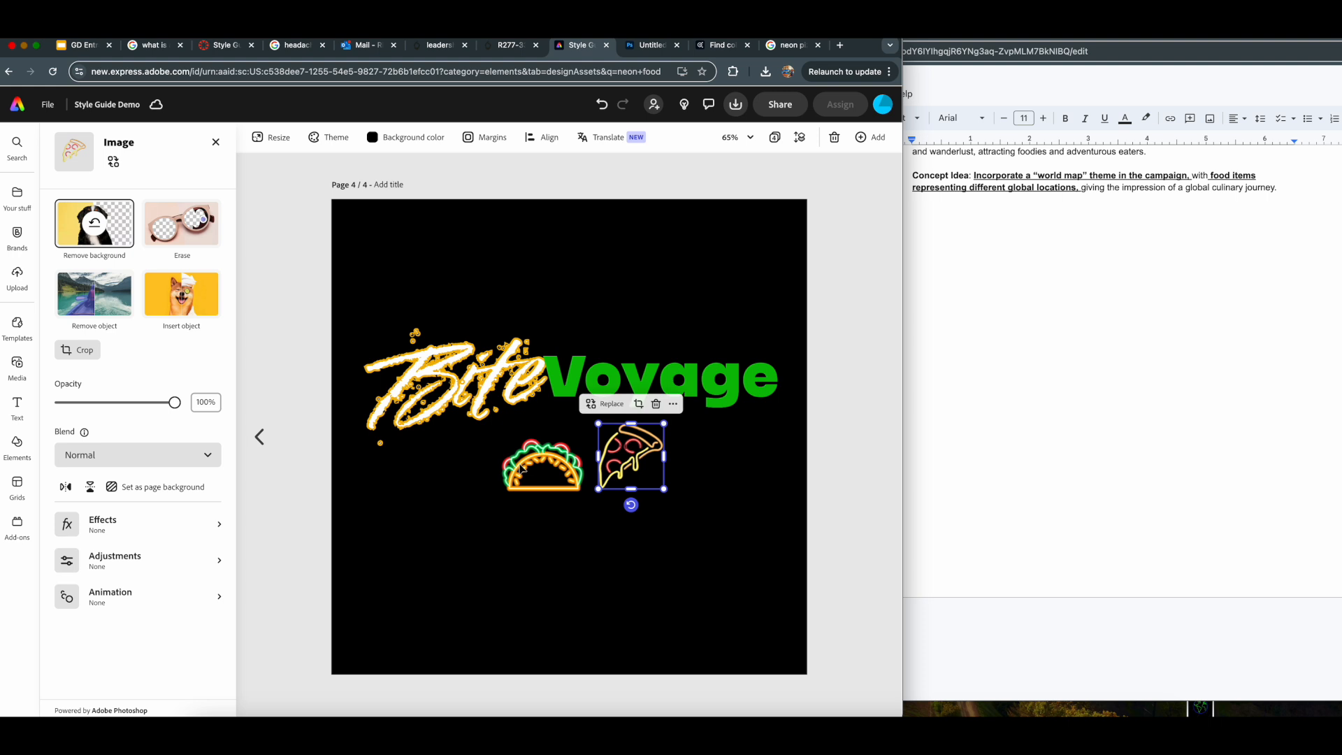
key("Delete")
left_click(440, 478)
key("Delete")
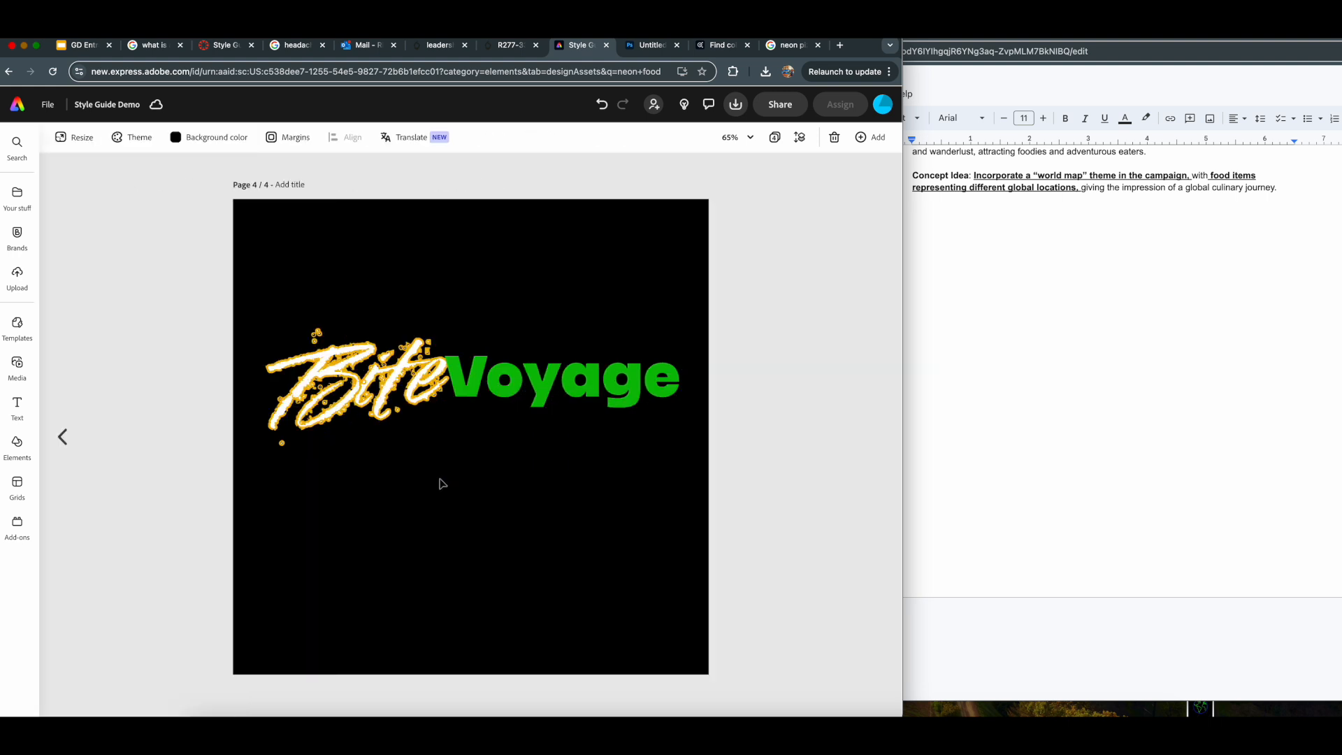
- Move "Voyage" and "Bite" slightly lower on page 4, keeping them side by side
left_click(527, 349)
left_click_drag(628, 382, 633, 427)
left_click_drag(442, 385, 445, 422)
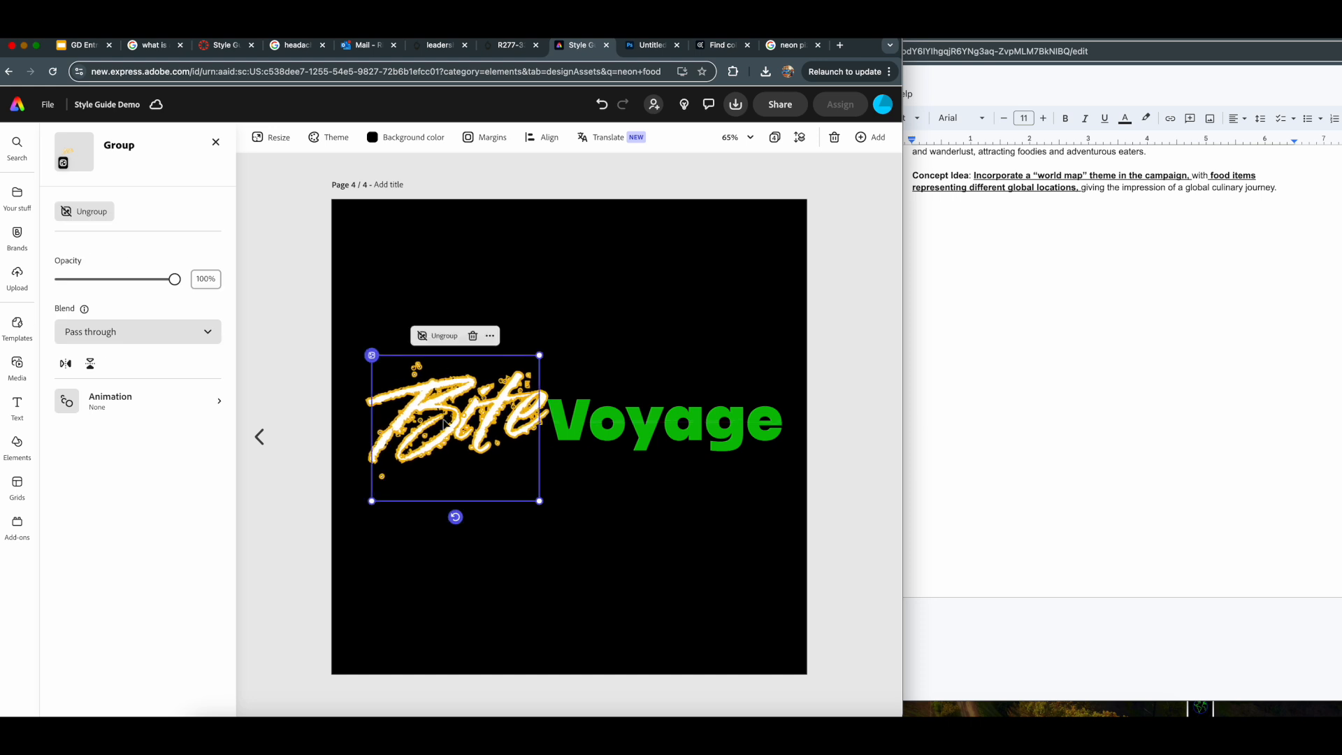
left_click(656, 546)
left_click(293, 494)
left_click(382, 481)
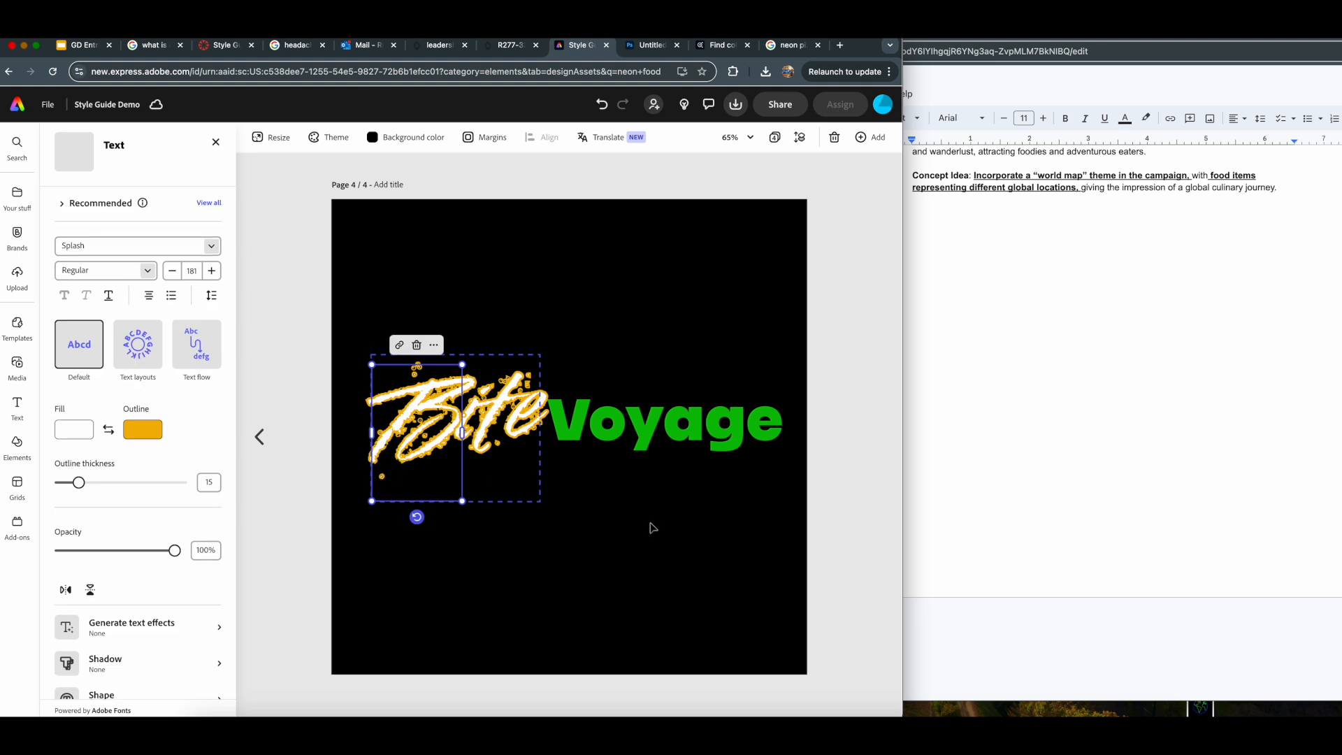
left_click(731, 496)
left_click(552, 422)
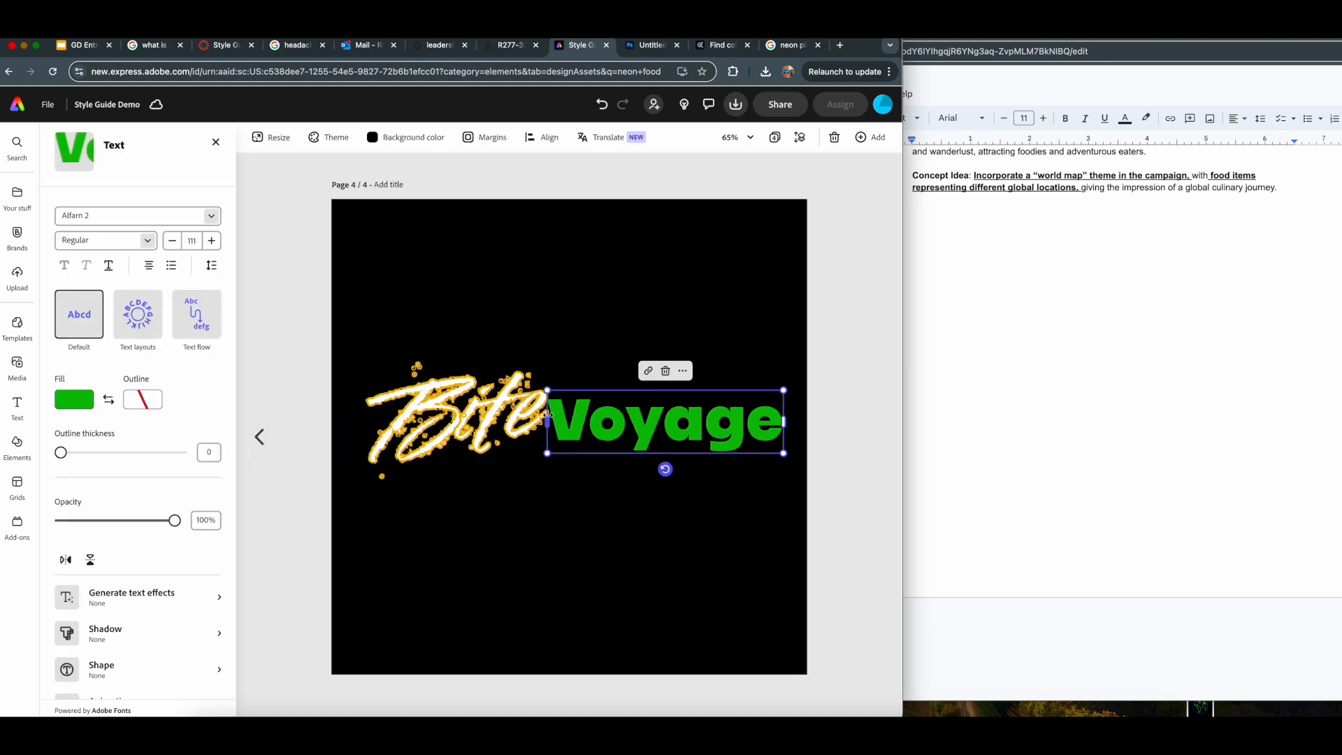
left_click(85, 434)
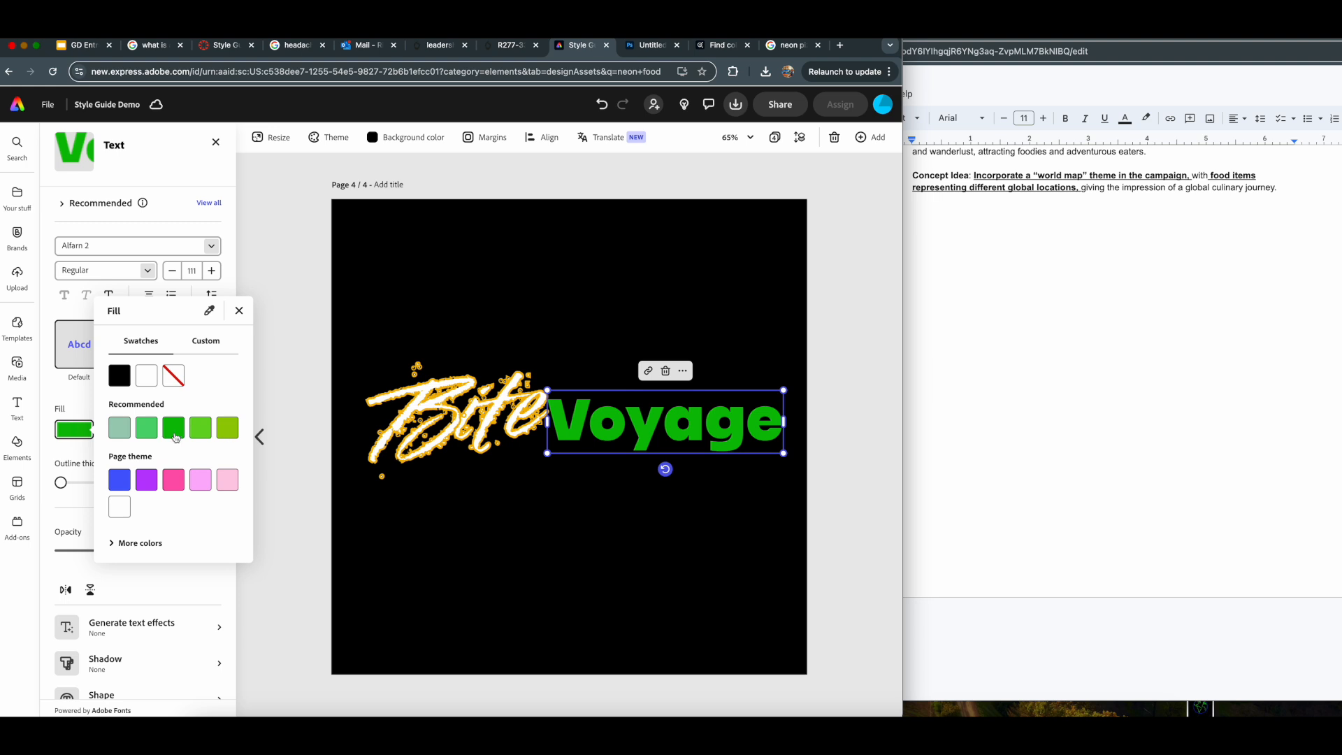
left_click(140, 544)
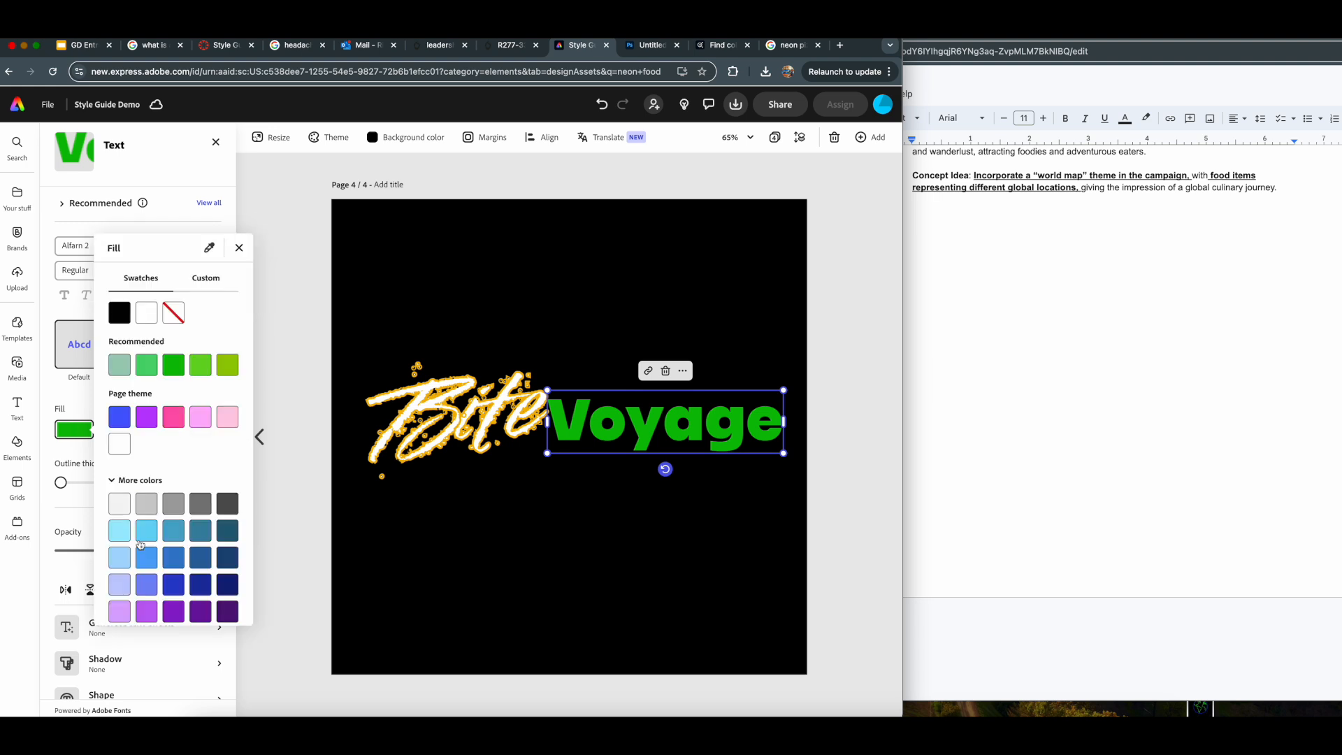
left_click(18, 241)
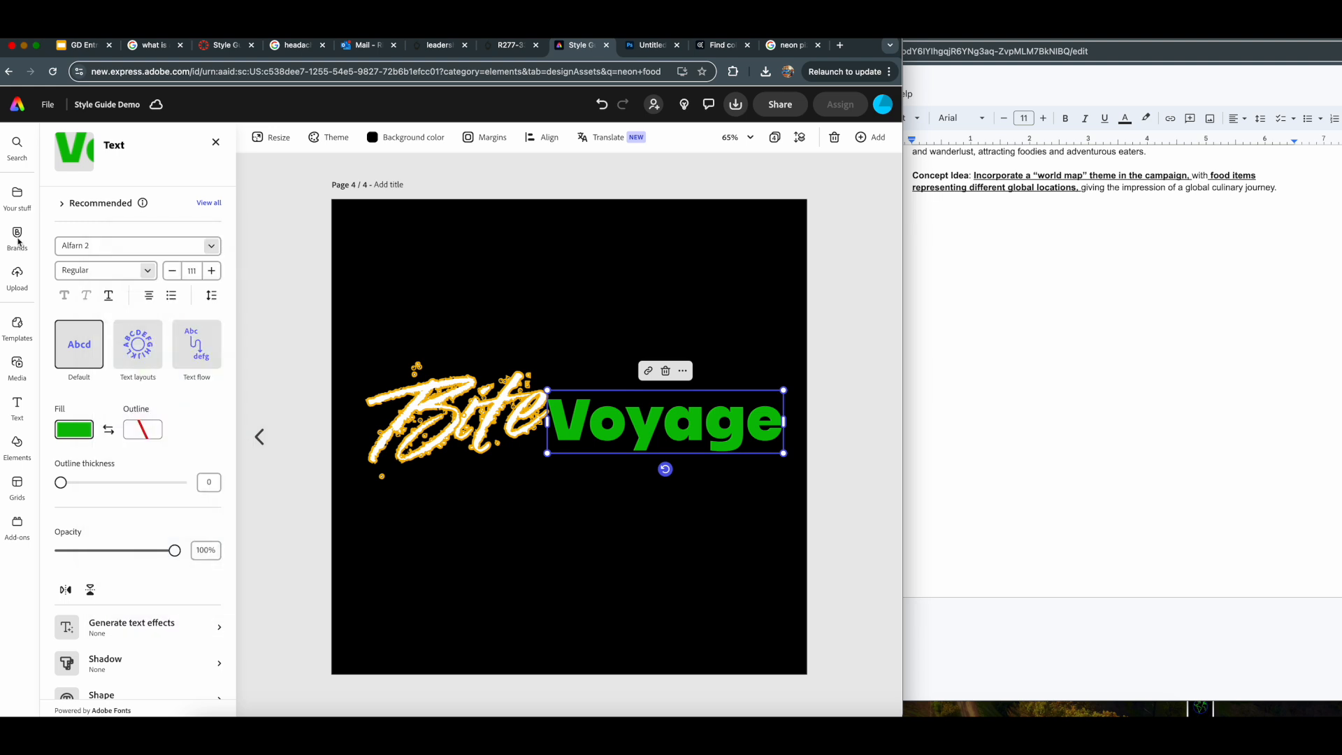
- Apply the "Test" brand to page 4 and set the page's background color back to black
left_click(17, 238)
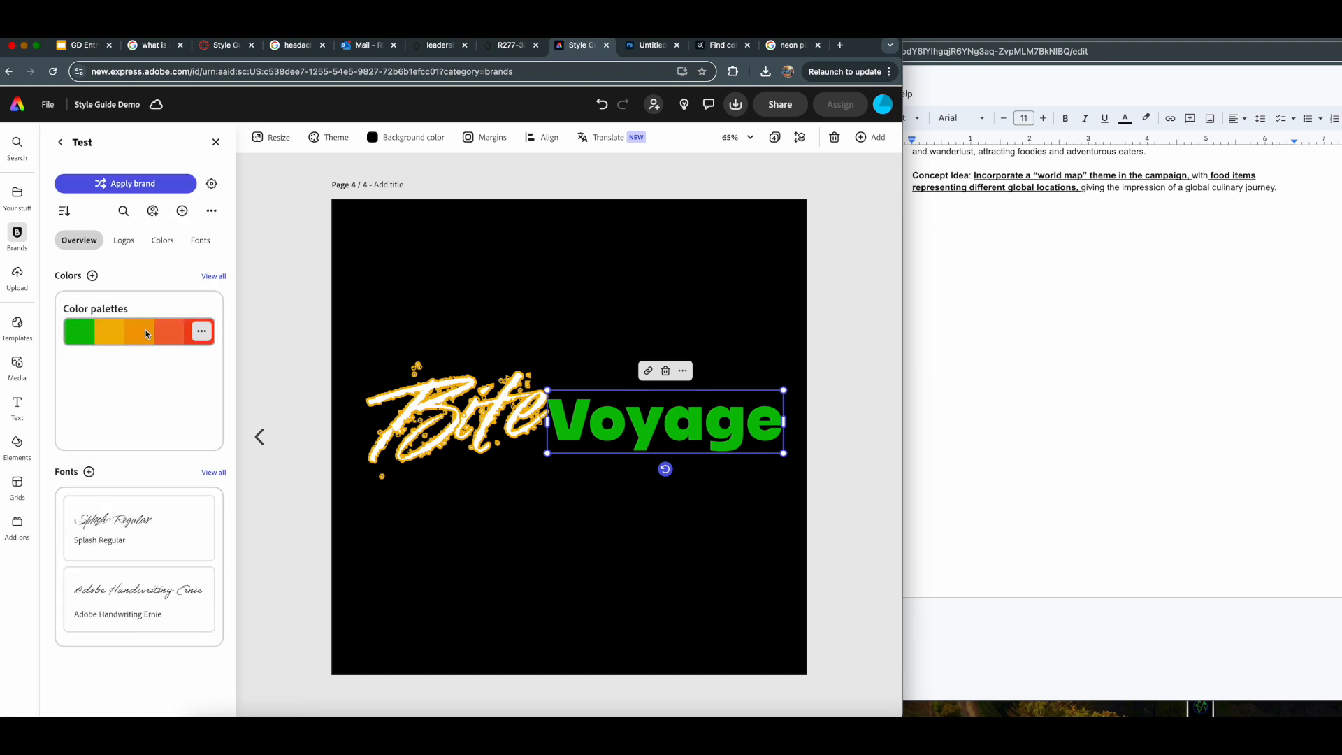
left_click(129, 185)
left_click(488, 344)
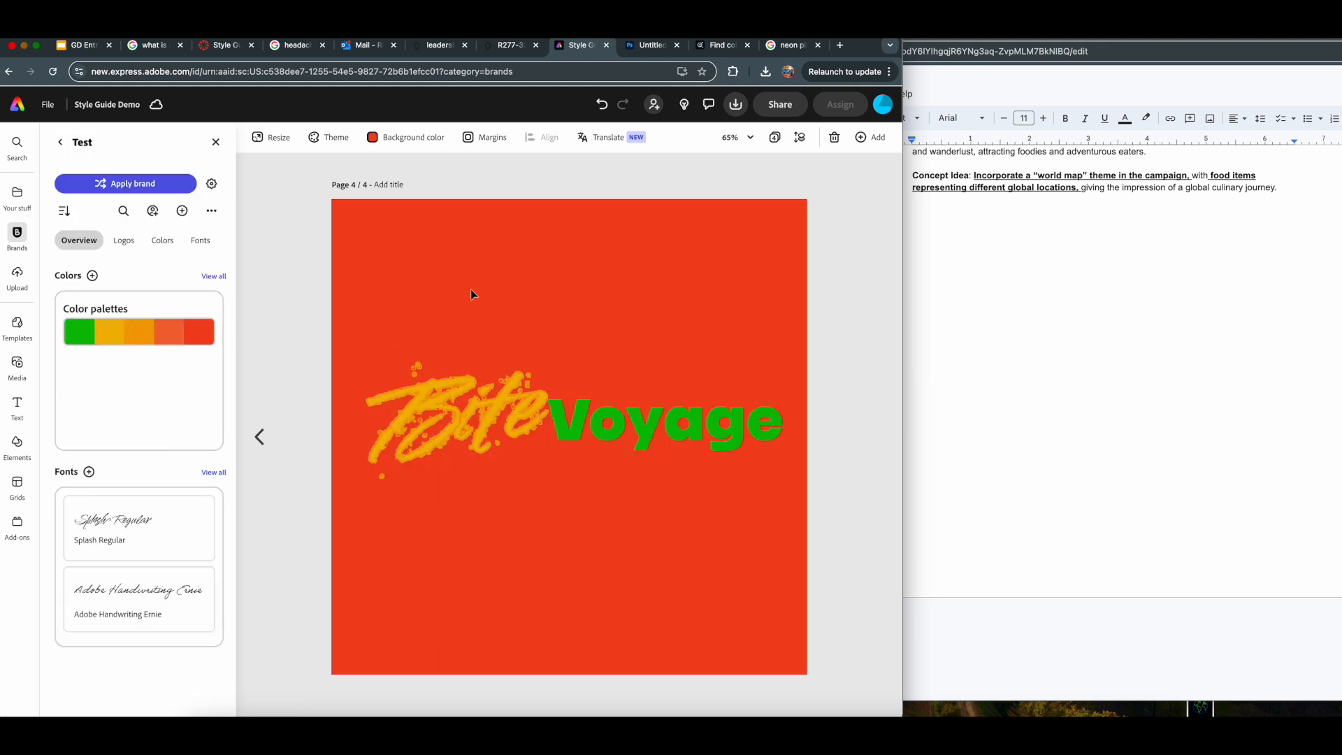
left_click(406, 137)
left_click(385, 230)
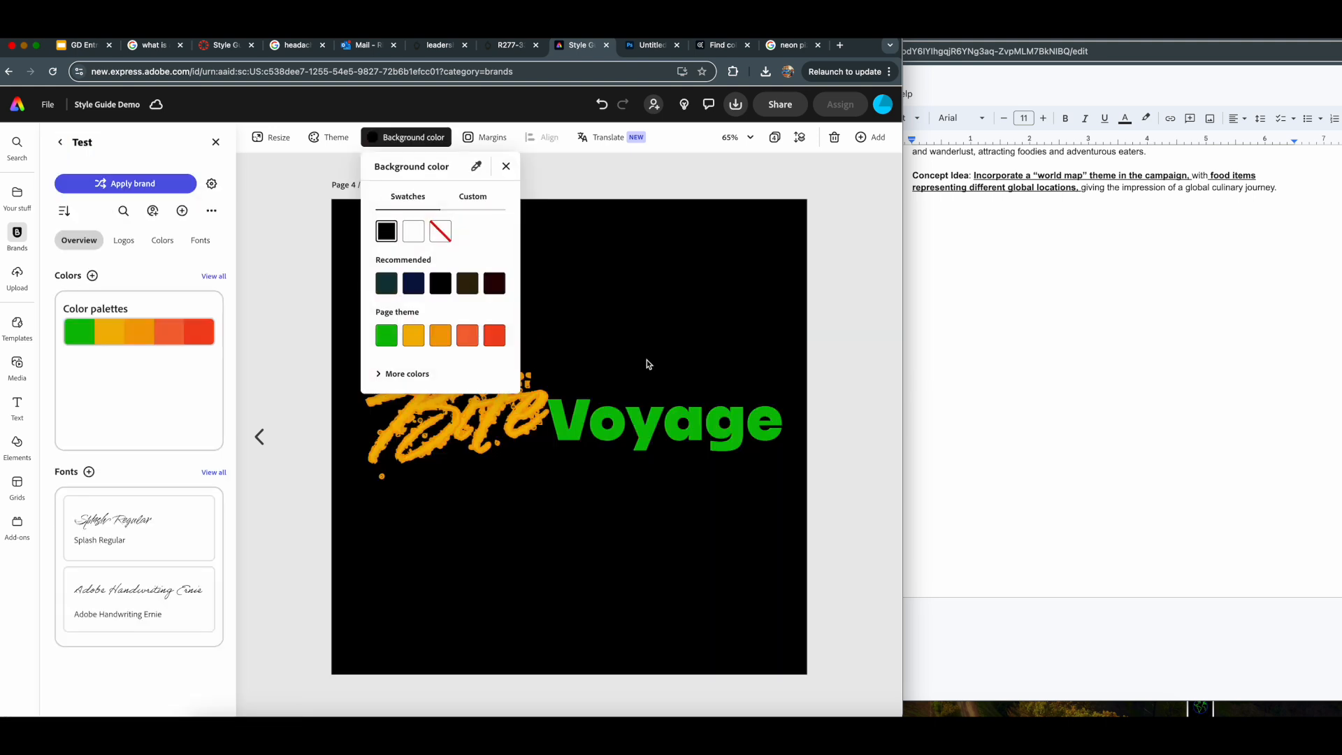
- Set the fill of the "ite" letters in "Bite" to white
left_click(453, 421)
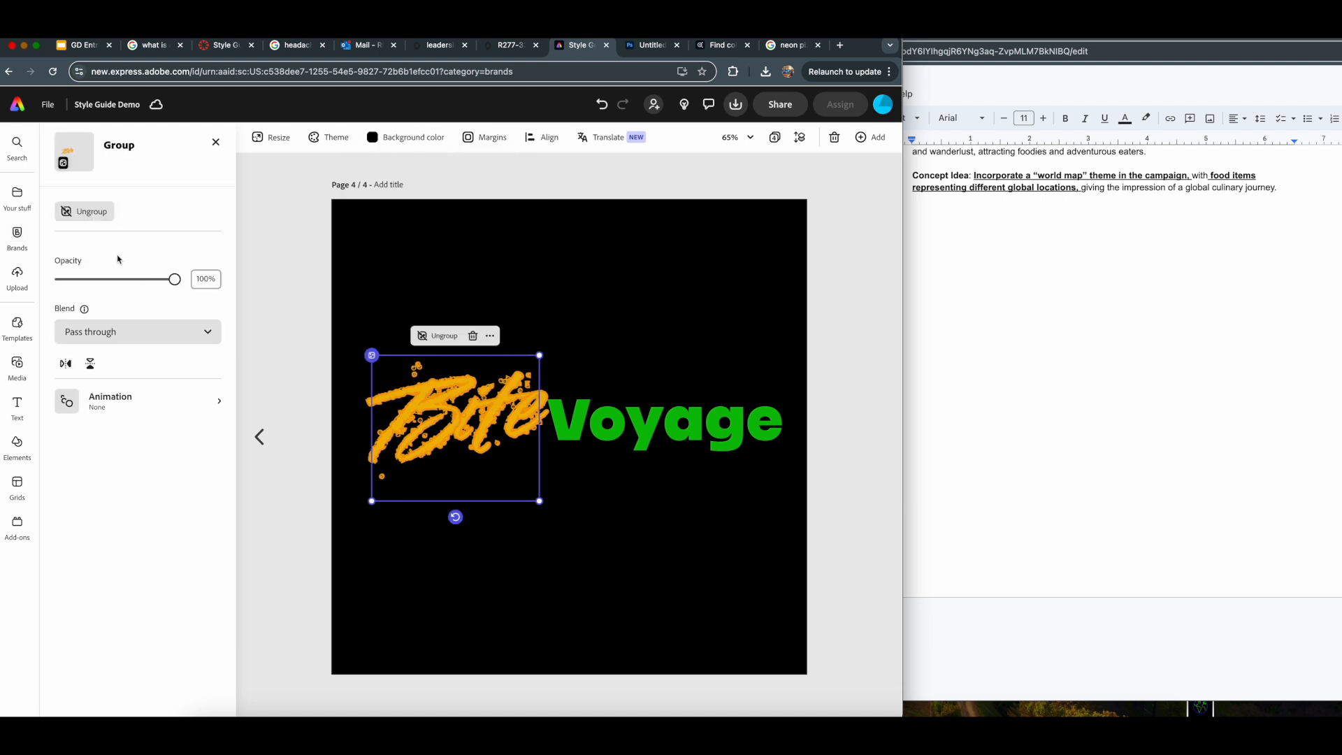
left_click(480, 421)
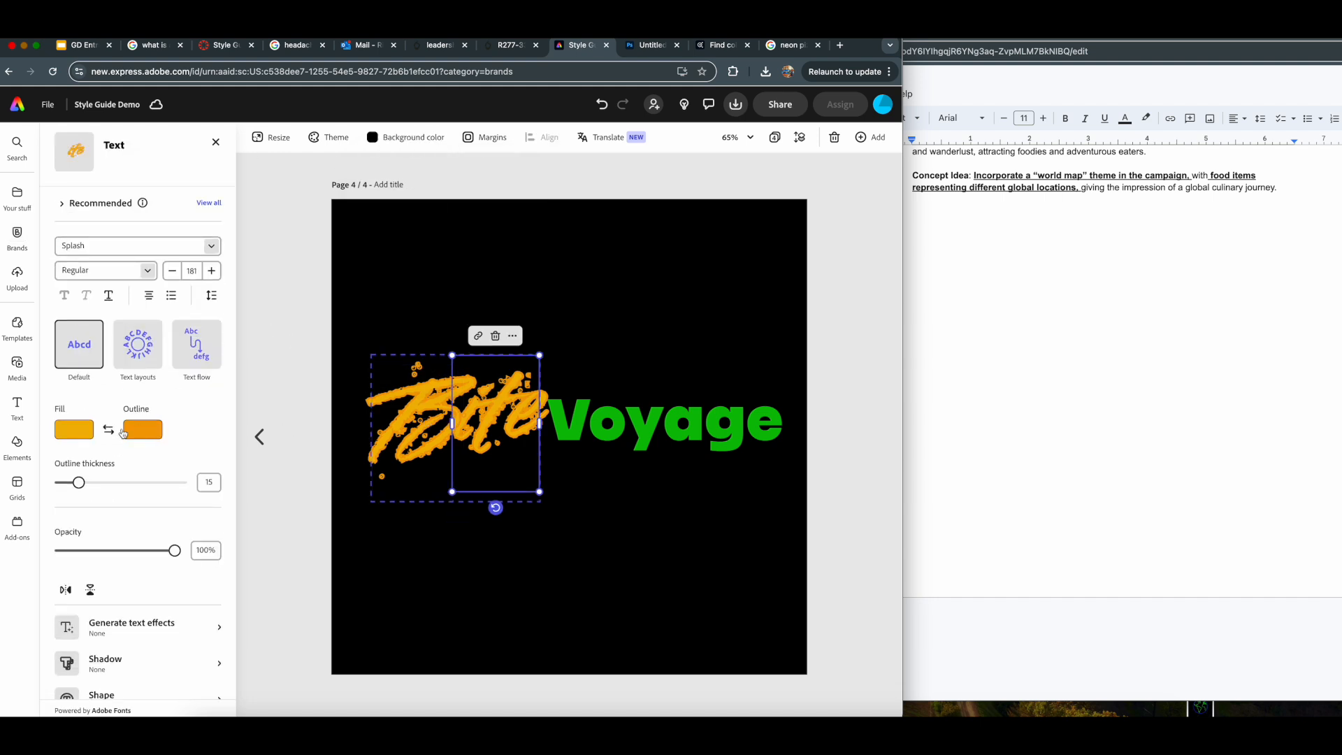
left_click(70, 430)
left_click(153, 389)
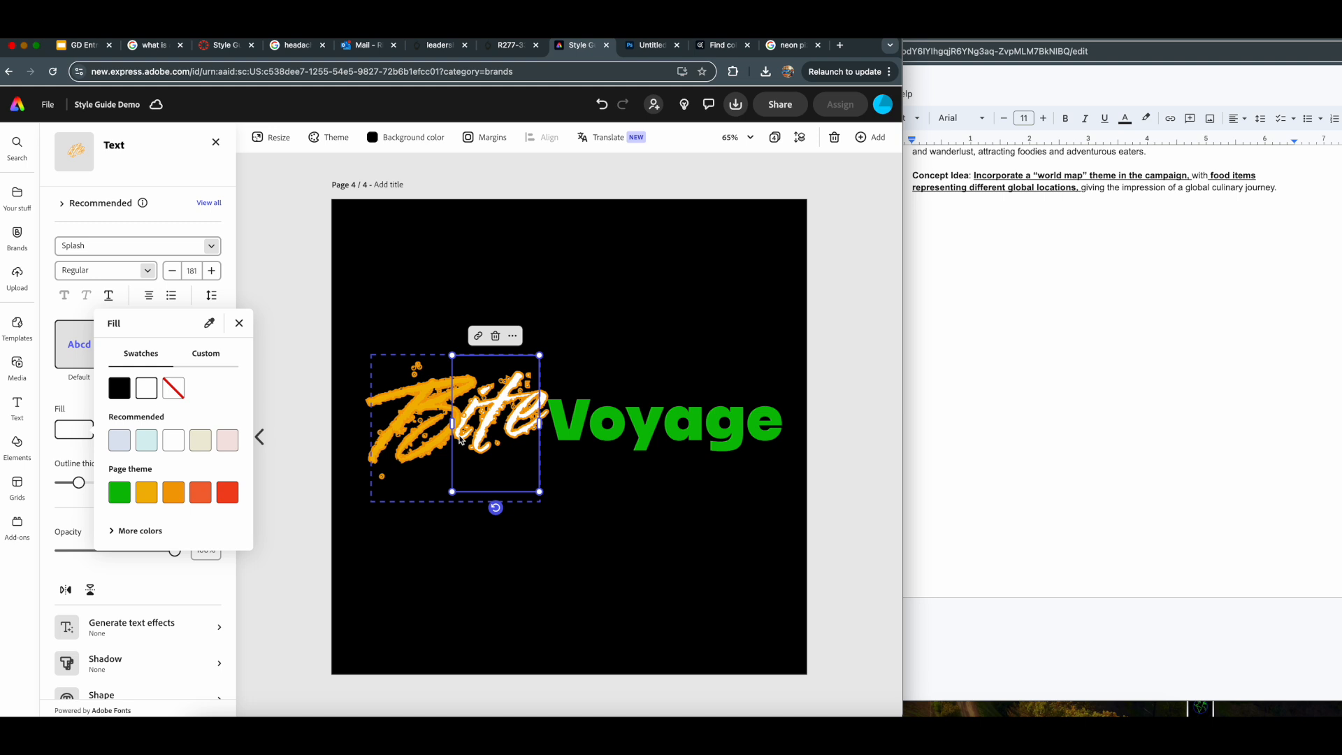
left_click(557, 635)
- Set the fill of the letter "B" in "Bite" to white
left_click(419, 442)
left_click(419, 442)
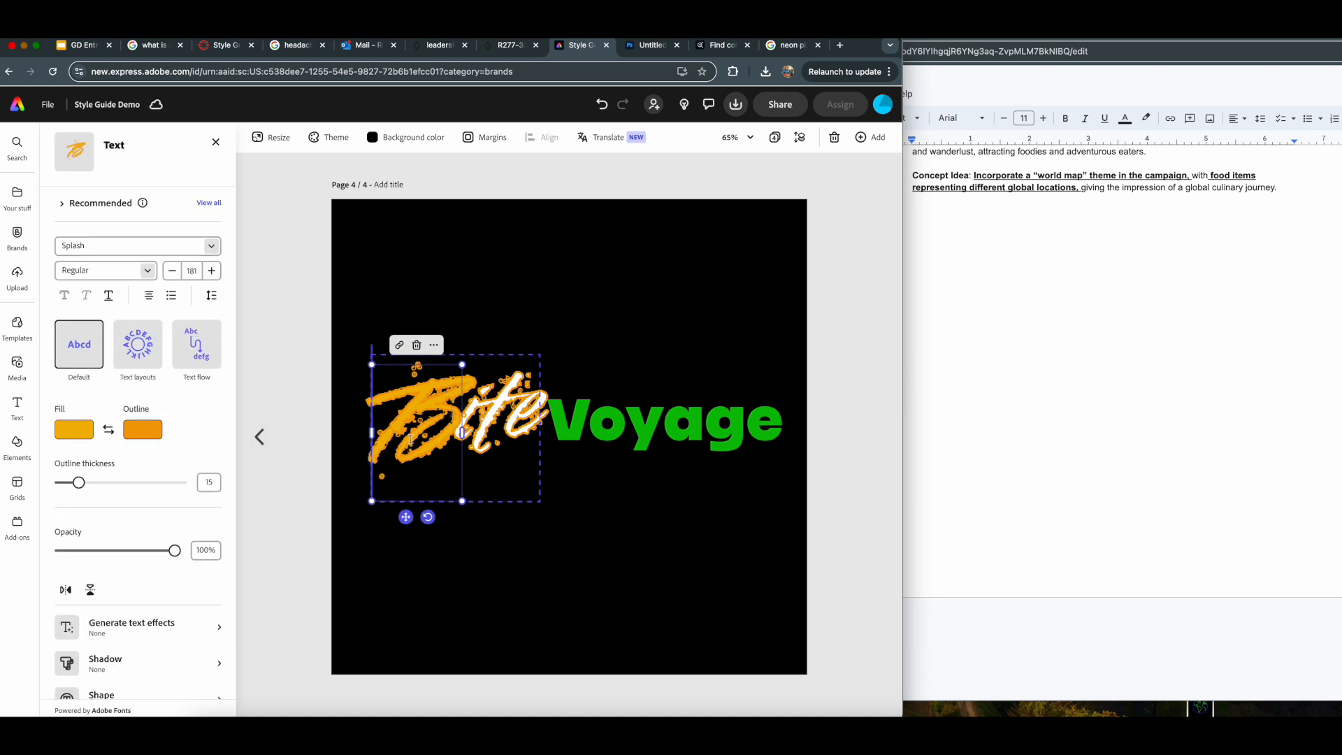
double_click(419, 442)
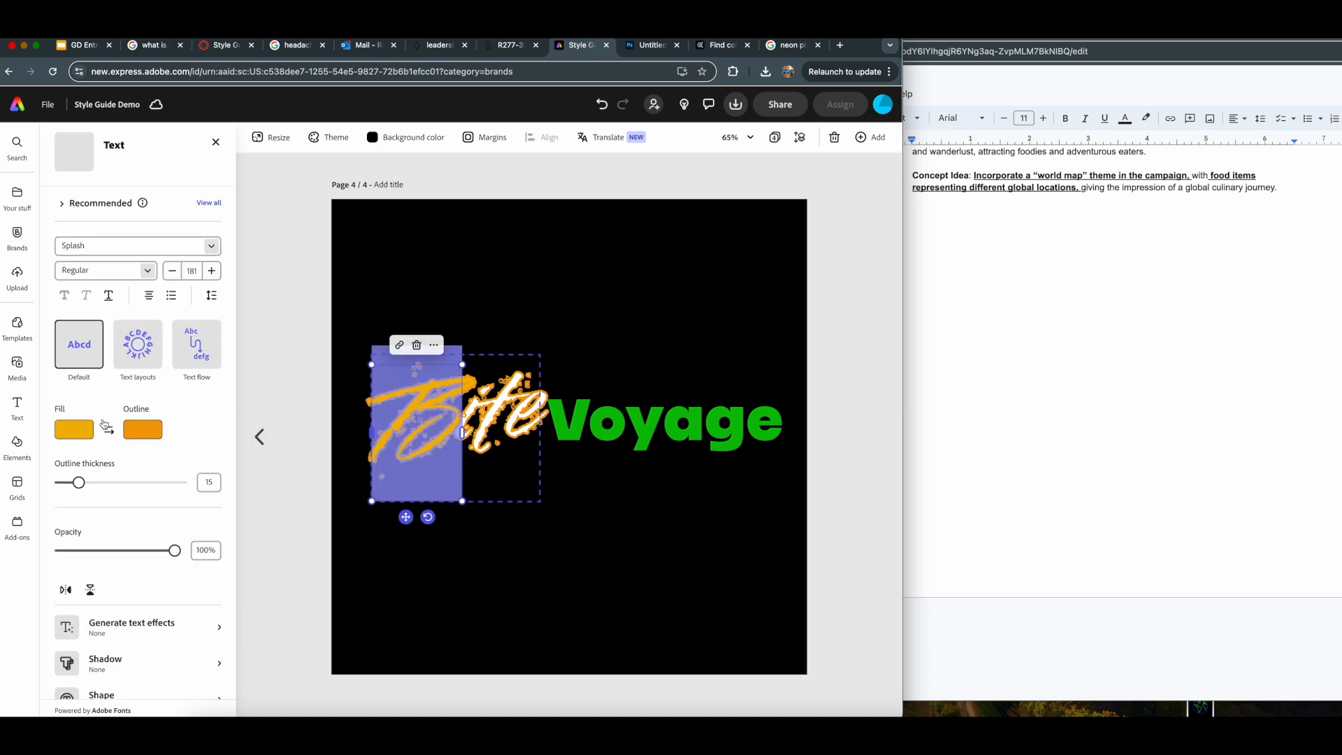
left_click(83, 429)
left_click(154, 389)
left_click(742, 580)
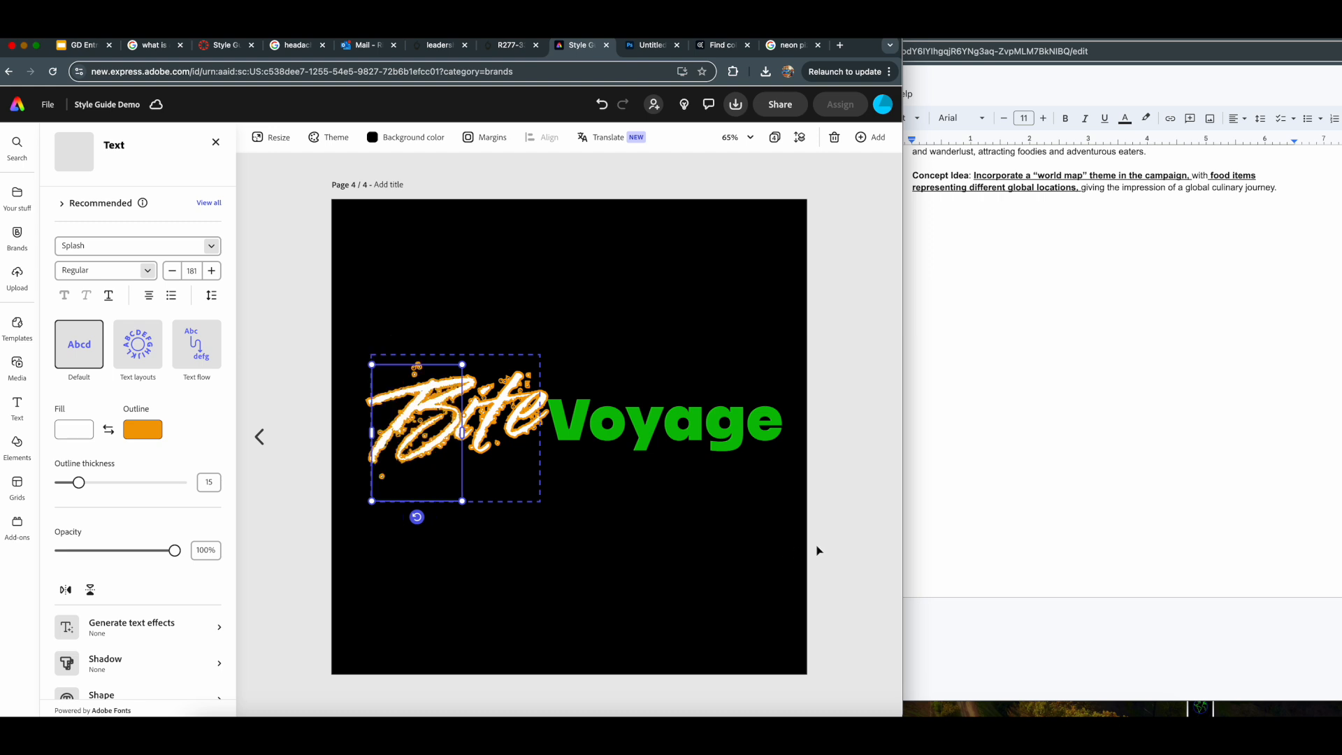
left_click(842, 285)
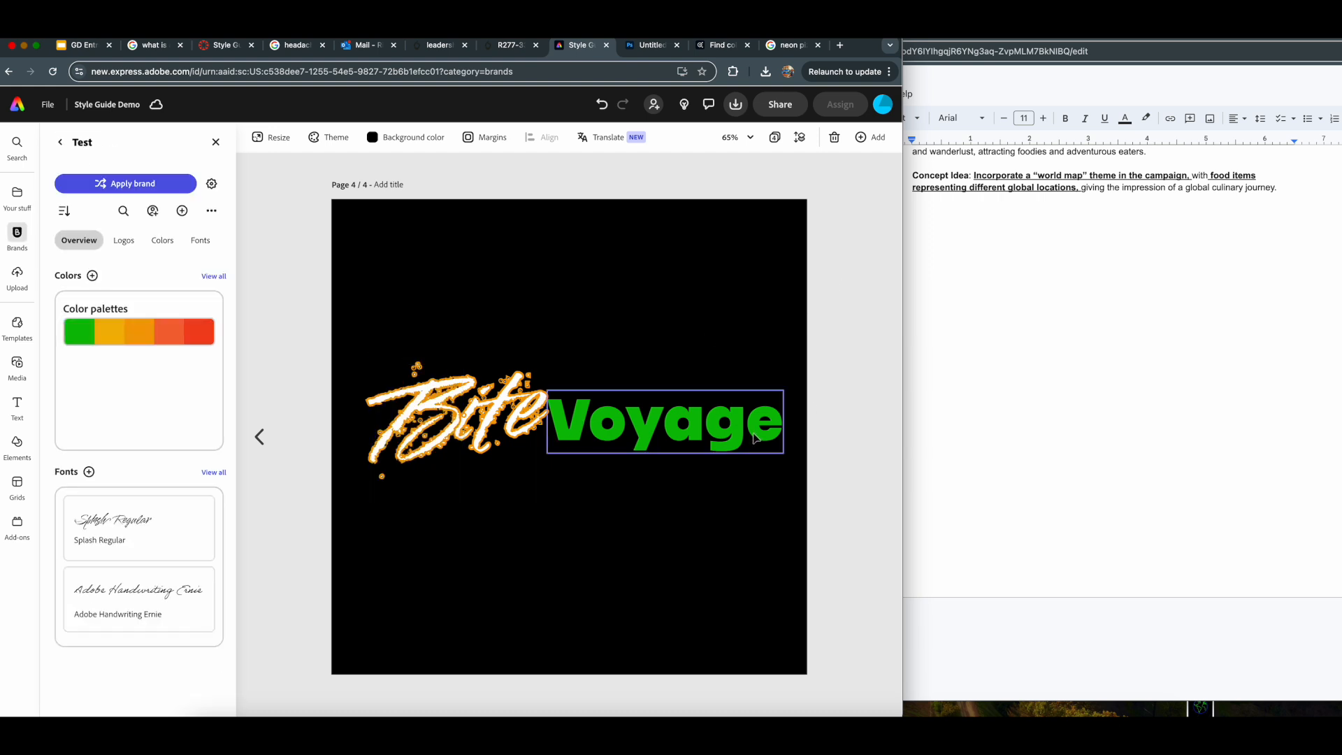
- Switch to the Google Docs company description and review the slogan, design details and concept idea
mouse_move(169, 332)
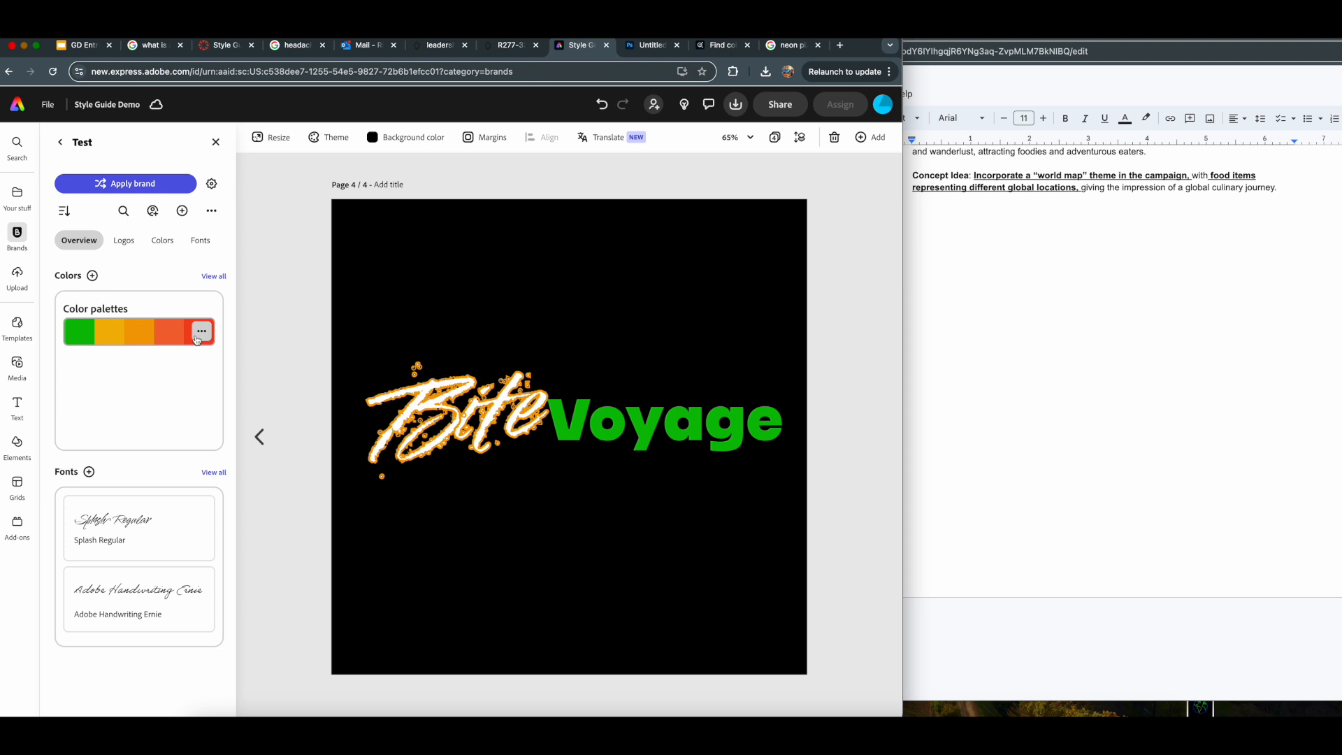
left_click(988, 273)
scroll(1220, 276, "up", 3)
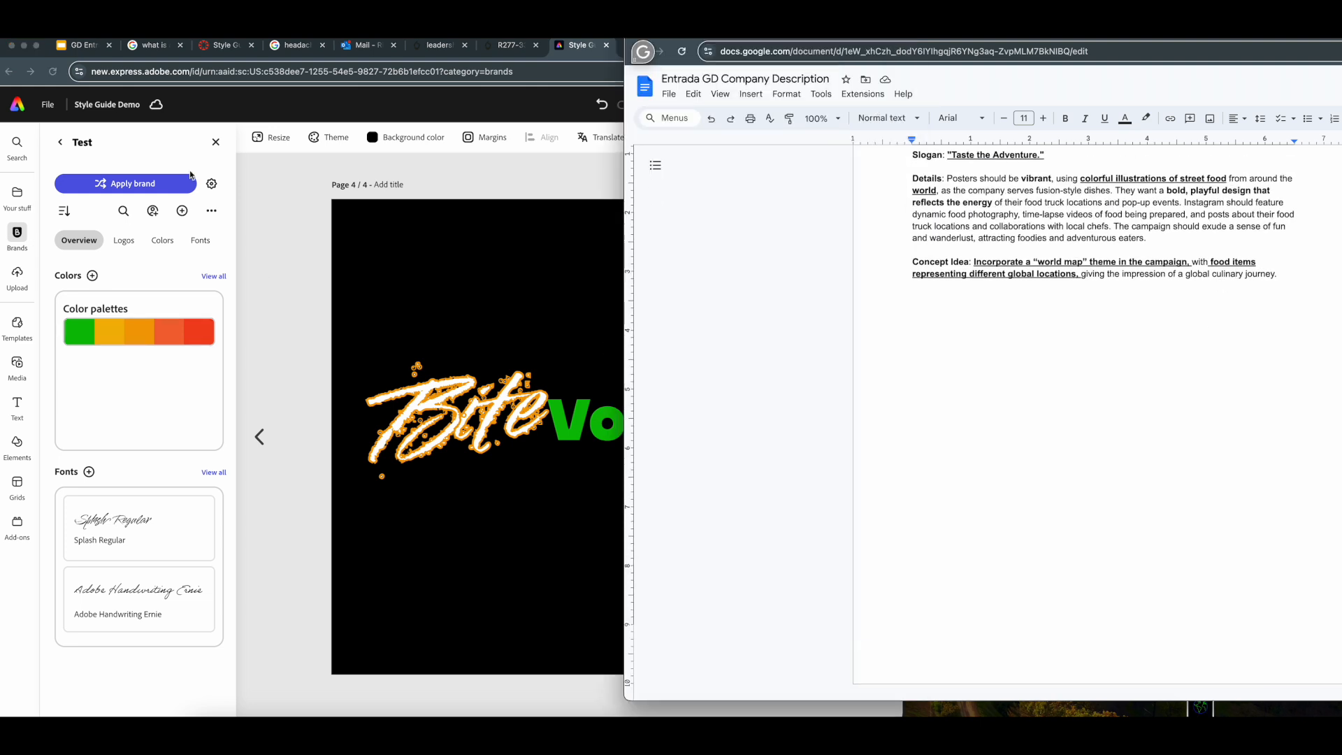
- Return to Adobe Express and search the design elements for "neon background"
left_click(215, 142)
left_click(215, 142)
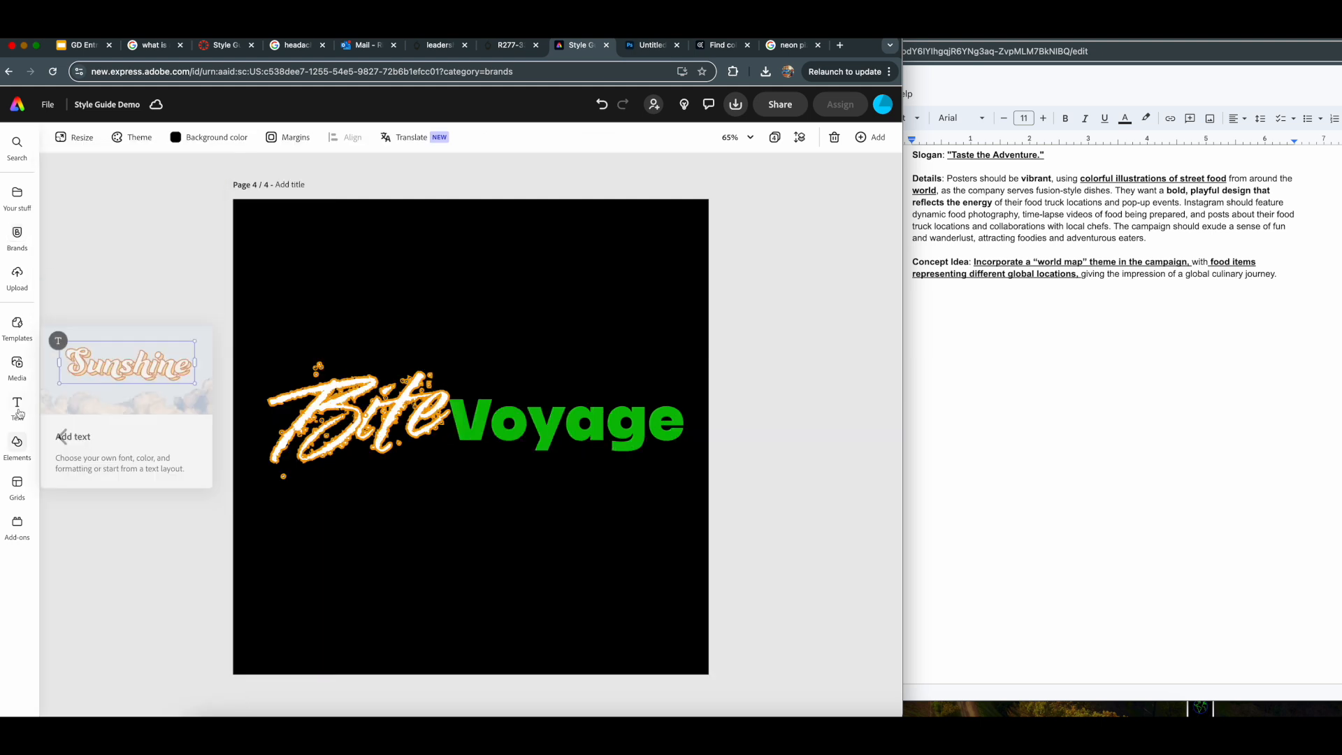
left_click(17, 441)
left_click(133, 197)
type("neon")
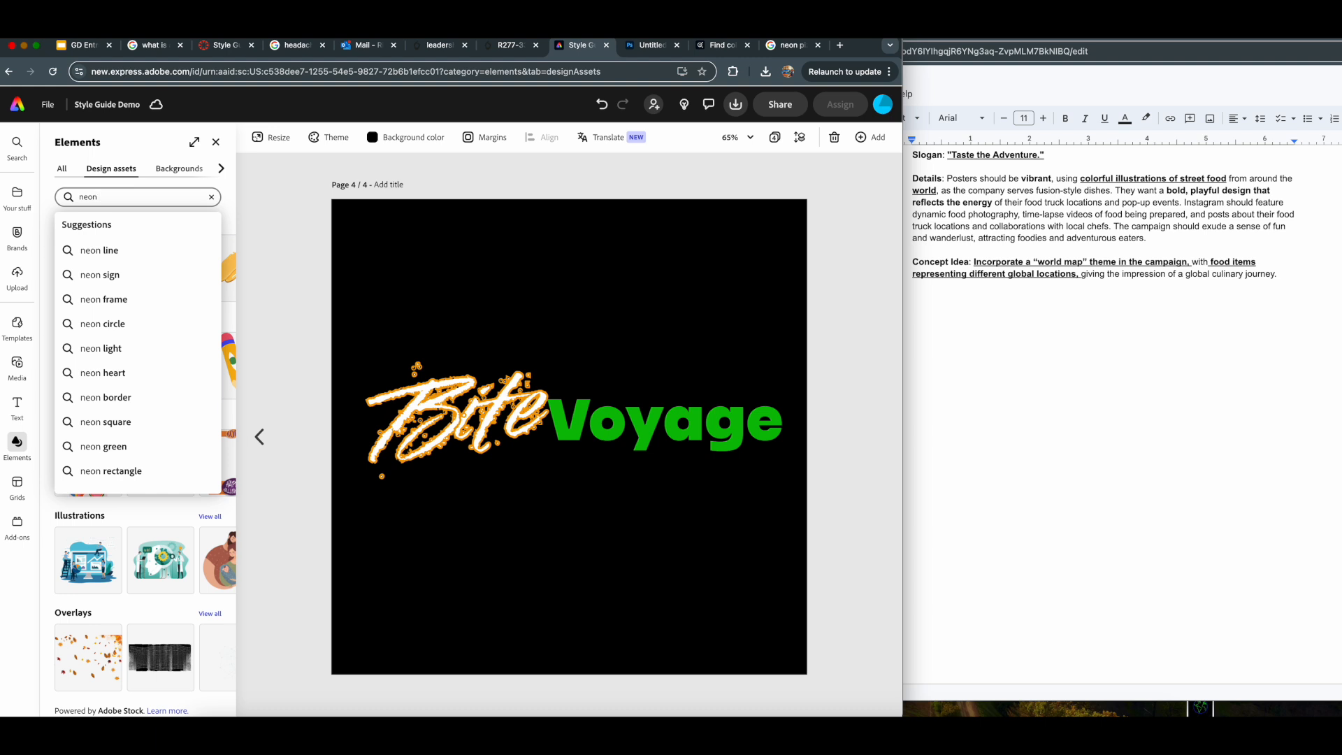
type(" background")
key("Return")
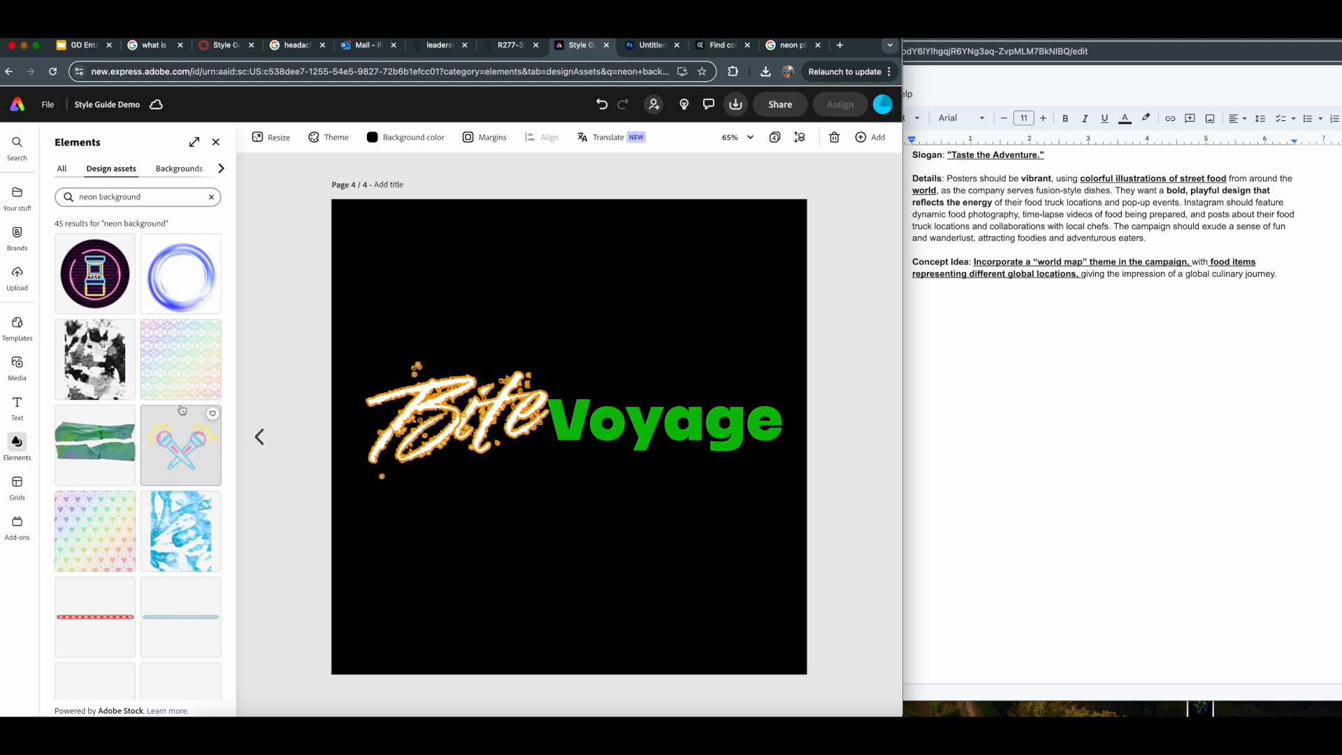
- Add the blue neon open-ring graphic from the results to page 4 and open it for cropping
scroll(181, 409, "down", 10)
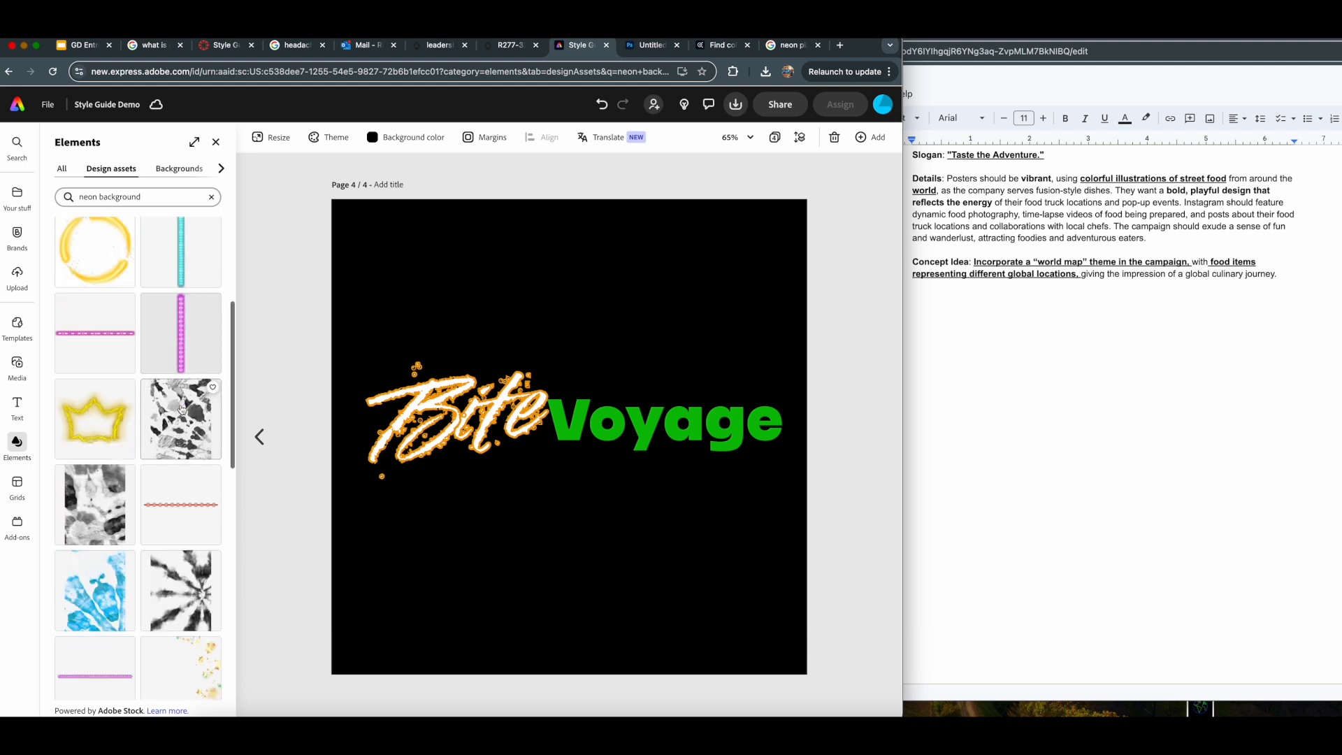
scroll(181, 409, "down", 2)
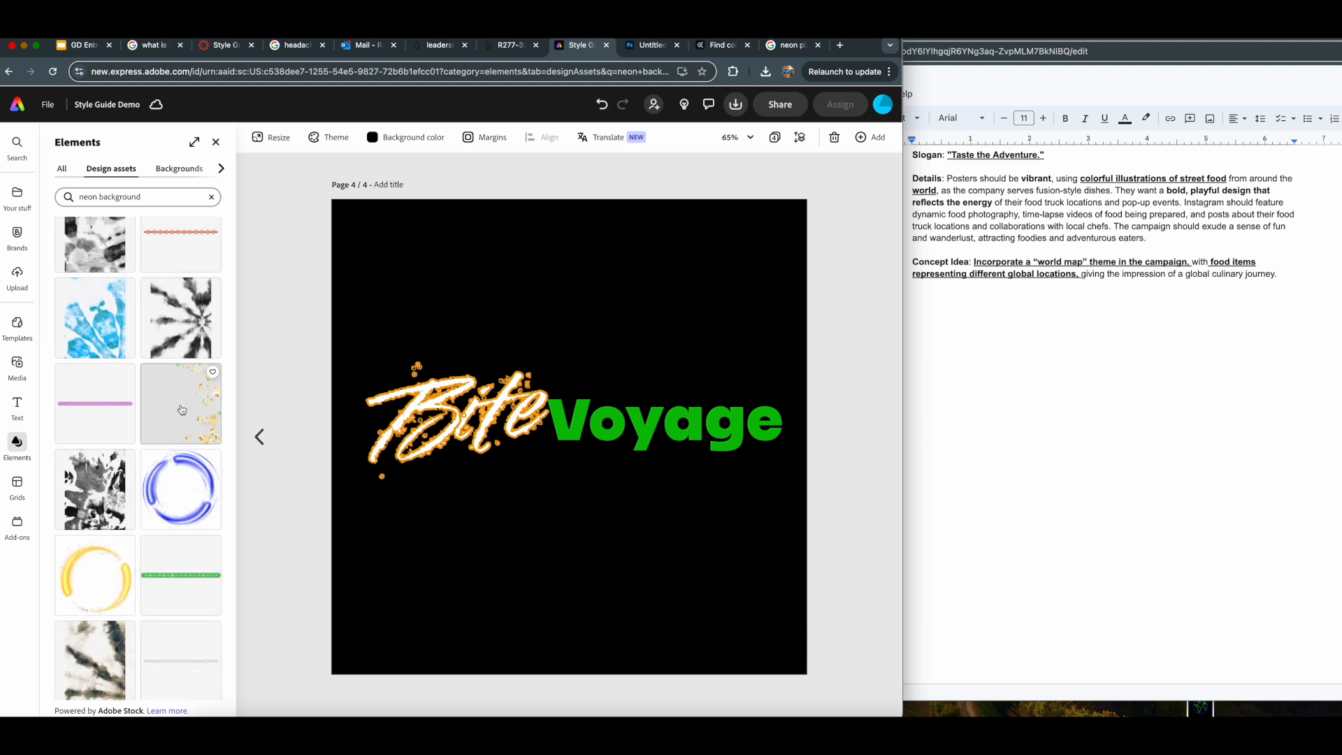
scroll(181, 409, "down", 5)
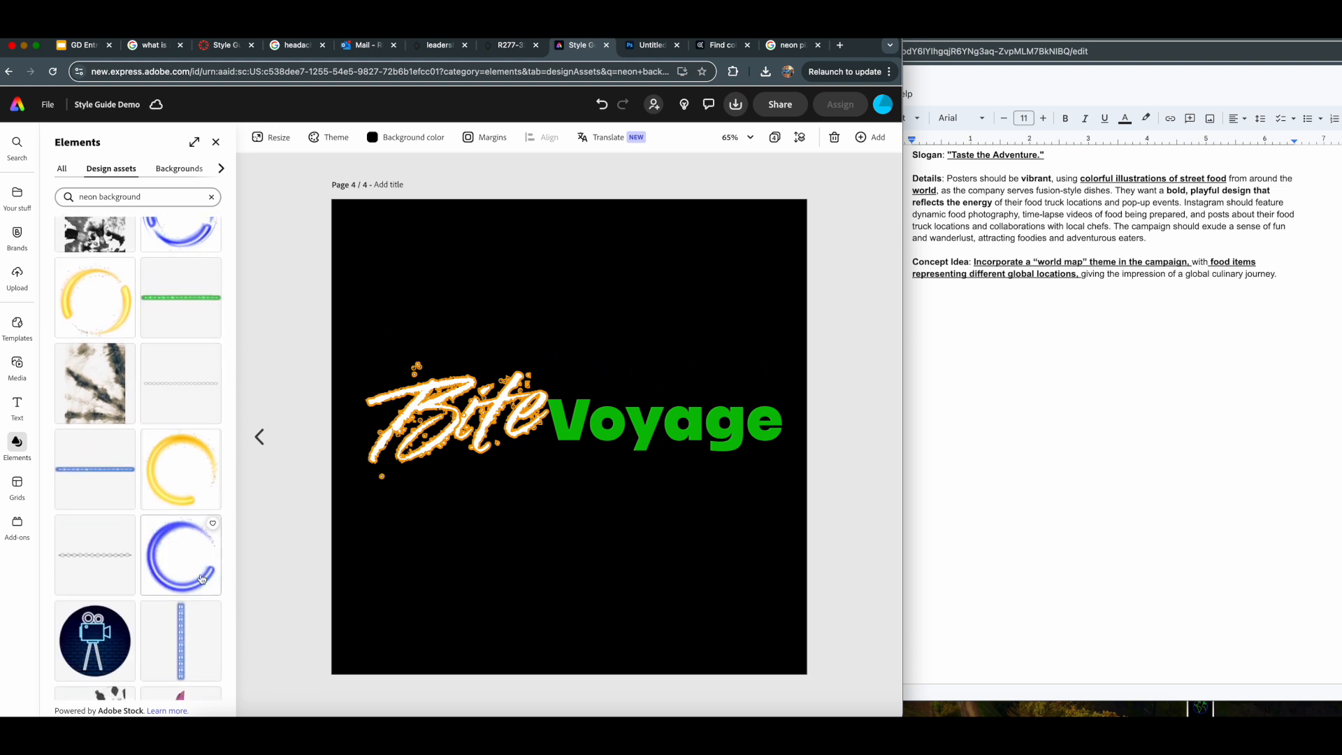
left_click(177, 565)
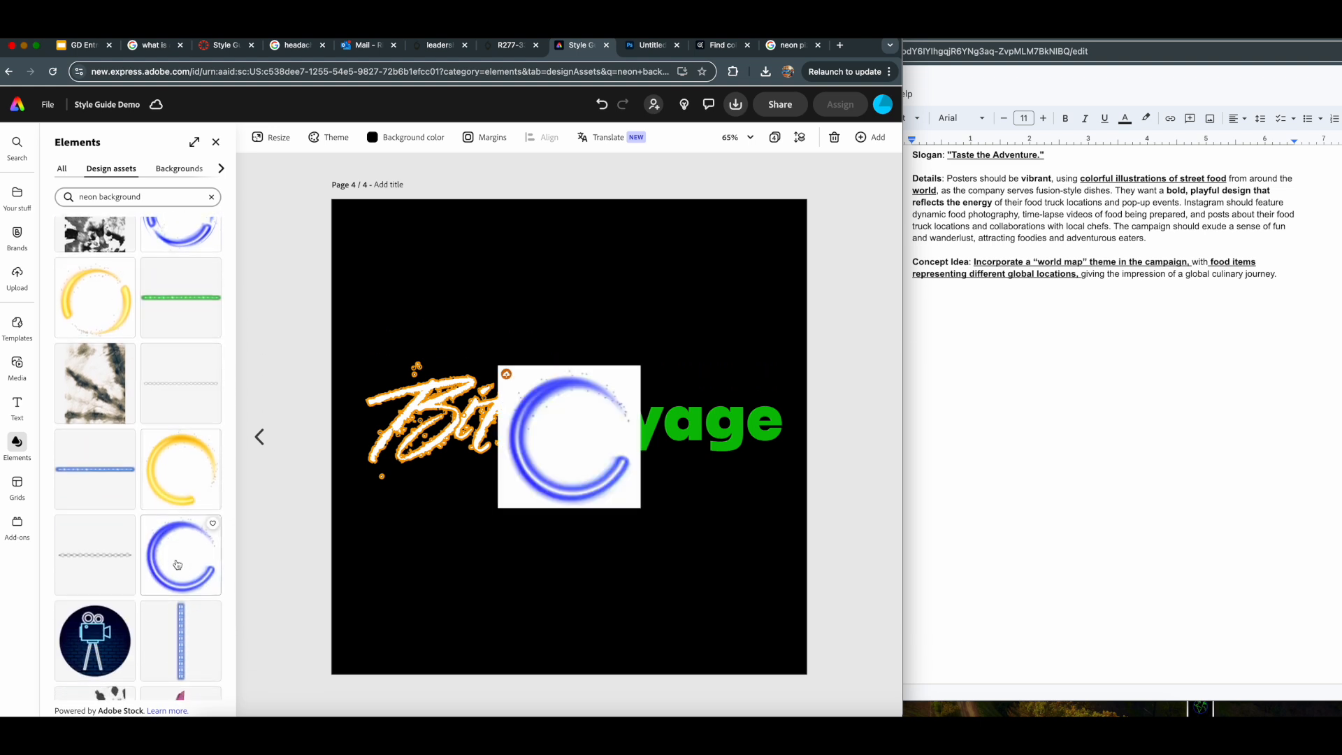
left_click(553, 465)
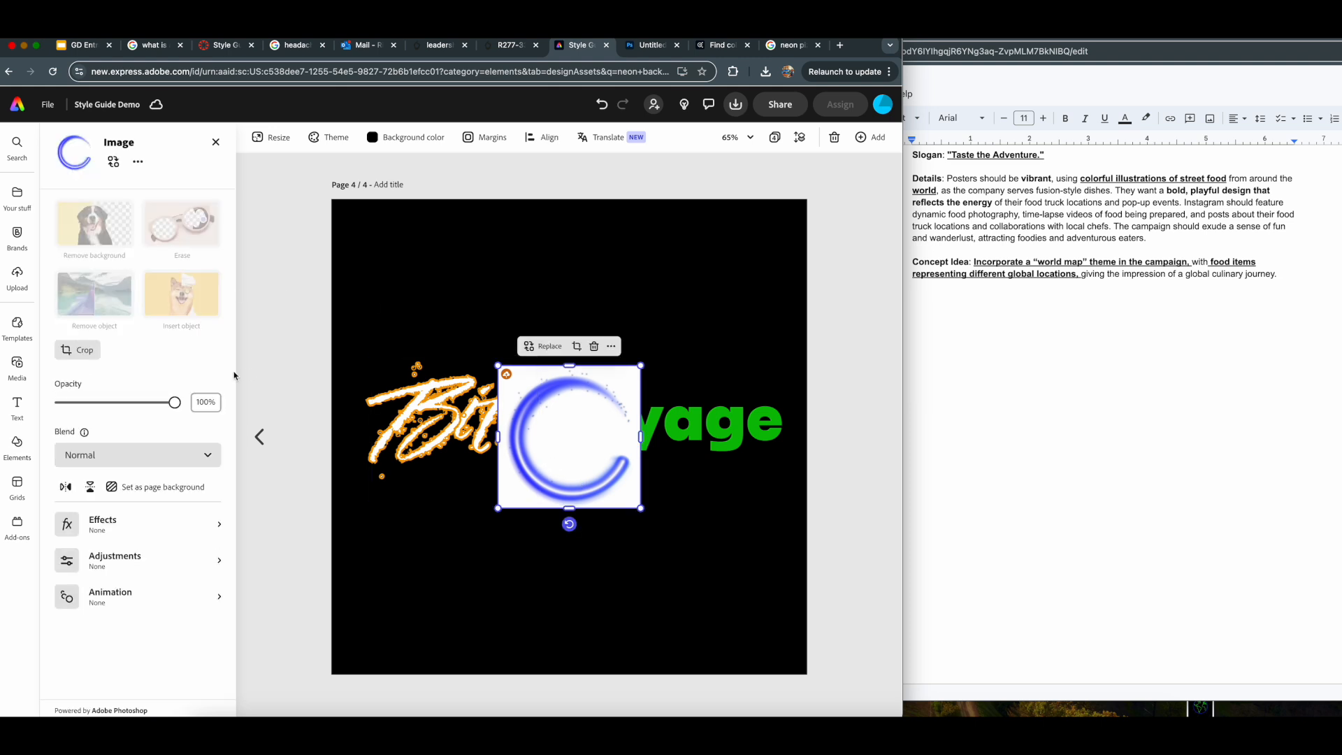
double_click(557, 410)
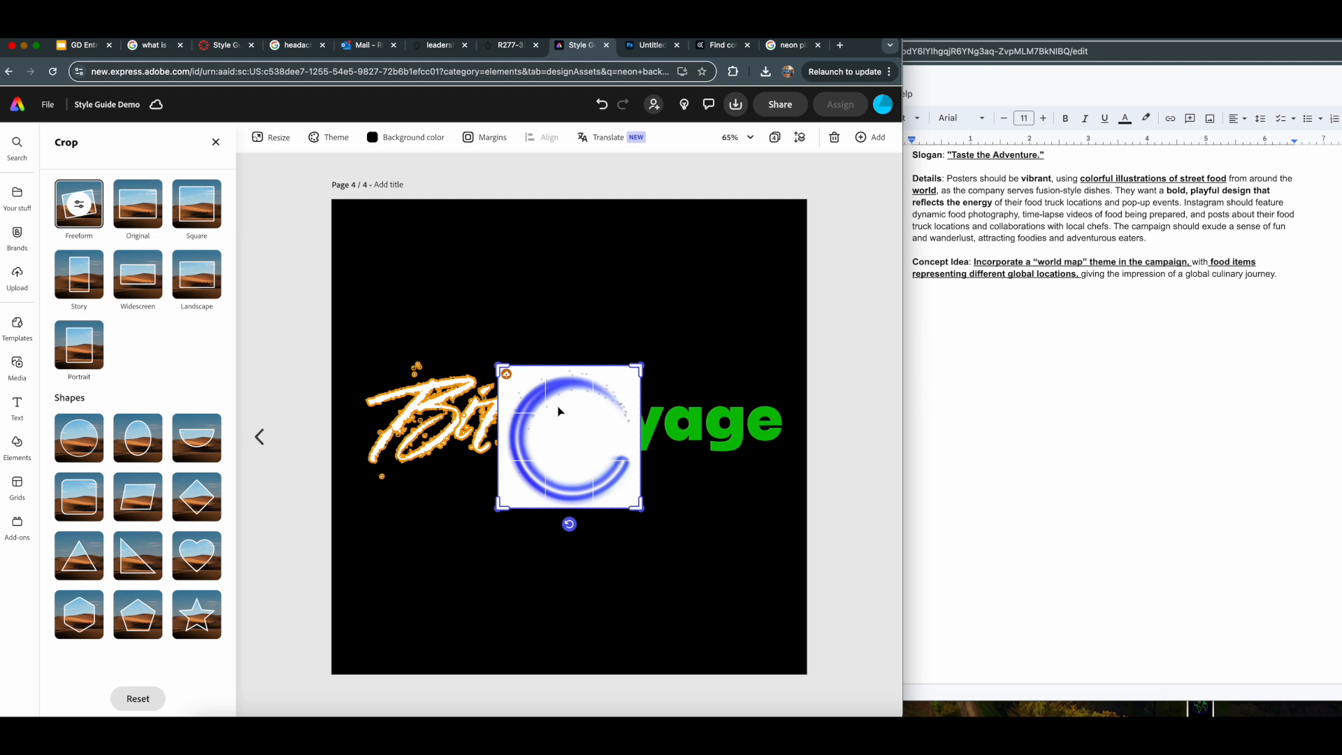
- Try adjusting the crop of the blue open-ring graphic on page 4, and undo its placement
left_click_drag(557, 410, 545, 427)
left_click(757, 509)
key("super+z")
key("super+z")
- Try the yellow open-ring graphic on page 4 at a smaller size, and delete it
left_click(154, 499)
left_click(538, 397)
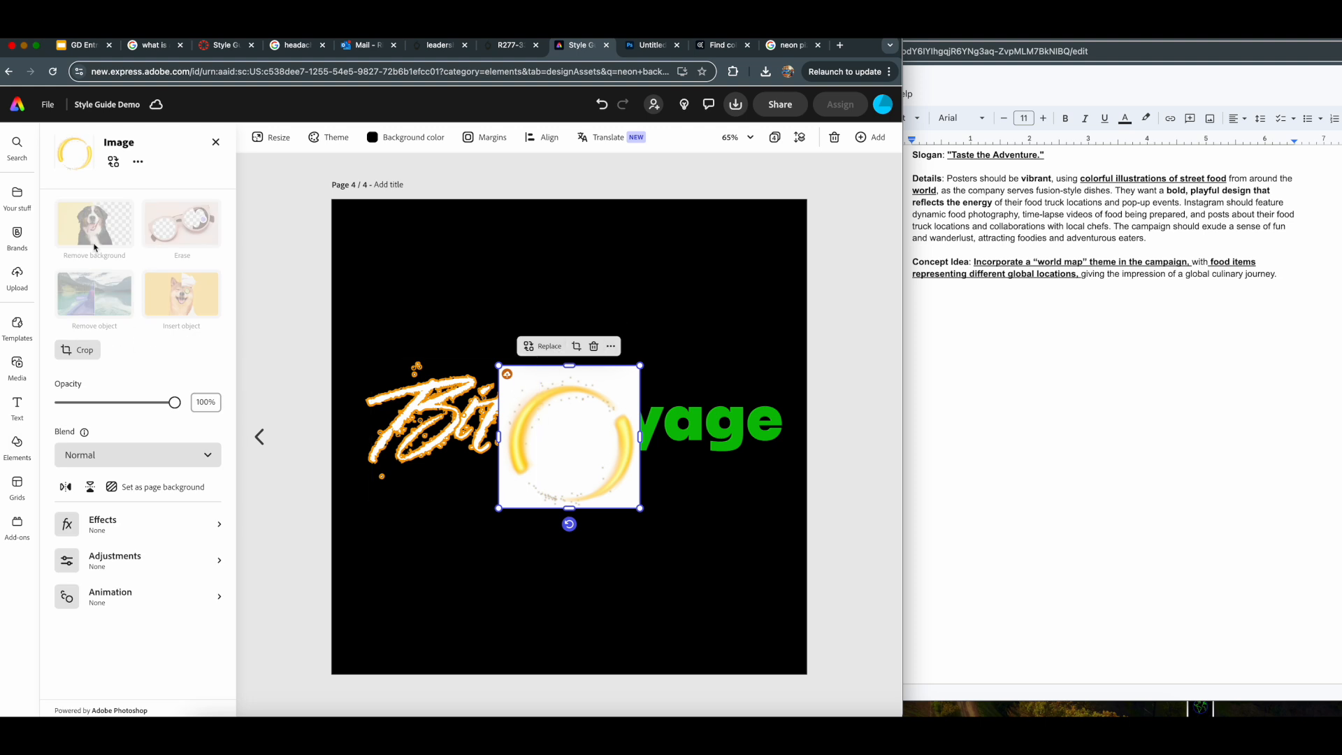
left_click(215, 142)
left_click(586, 490)
left_click_drag(640, 508, 566, 401)
key("Delete")
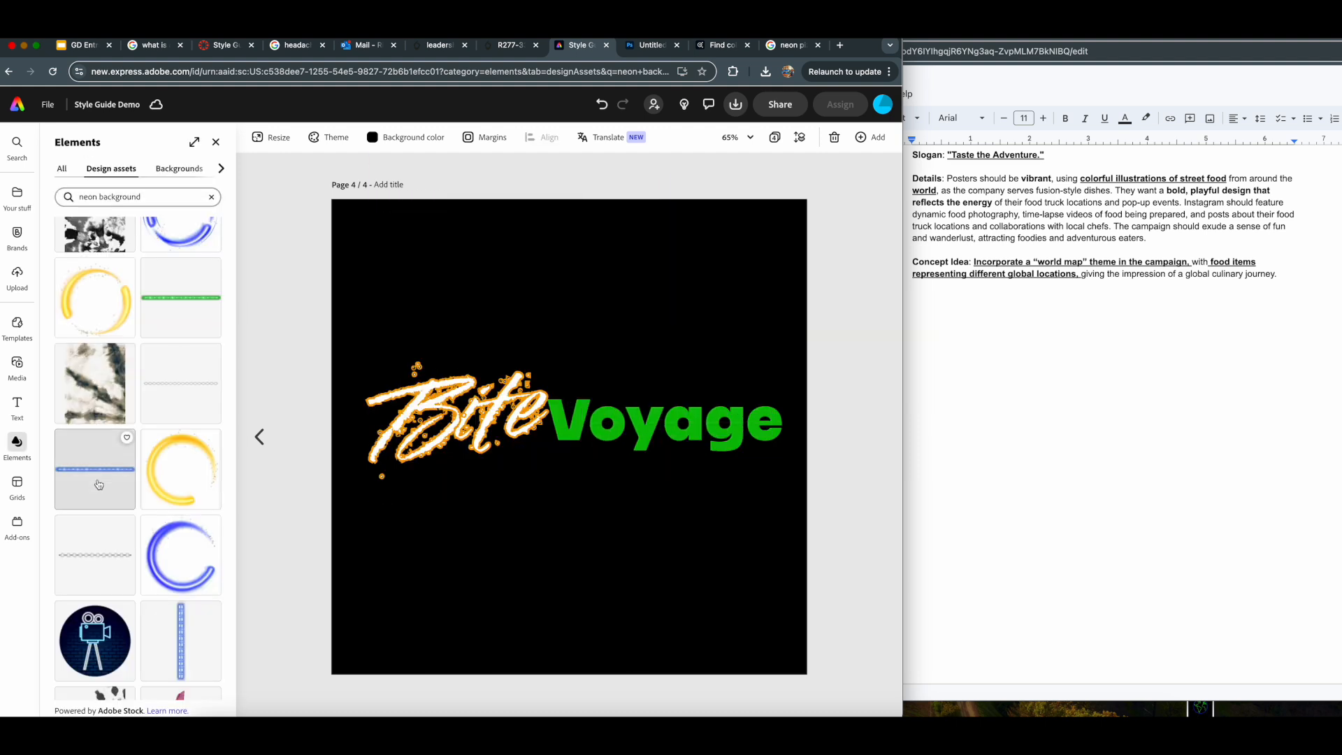
- Try the blue double-ring graphic from the "neon background" results on page 4, and delete it
scroll(99, 485, "down", 2)
left_click(119, 589)
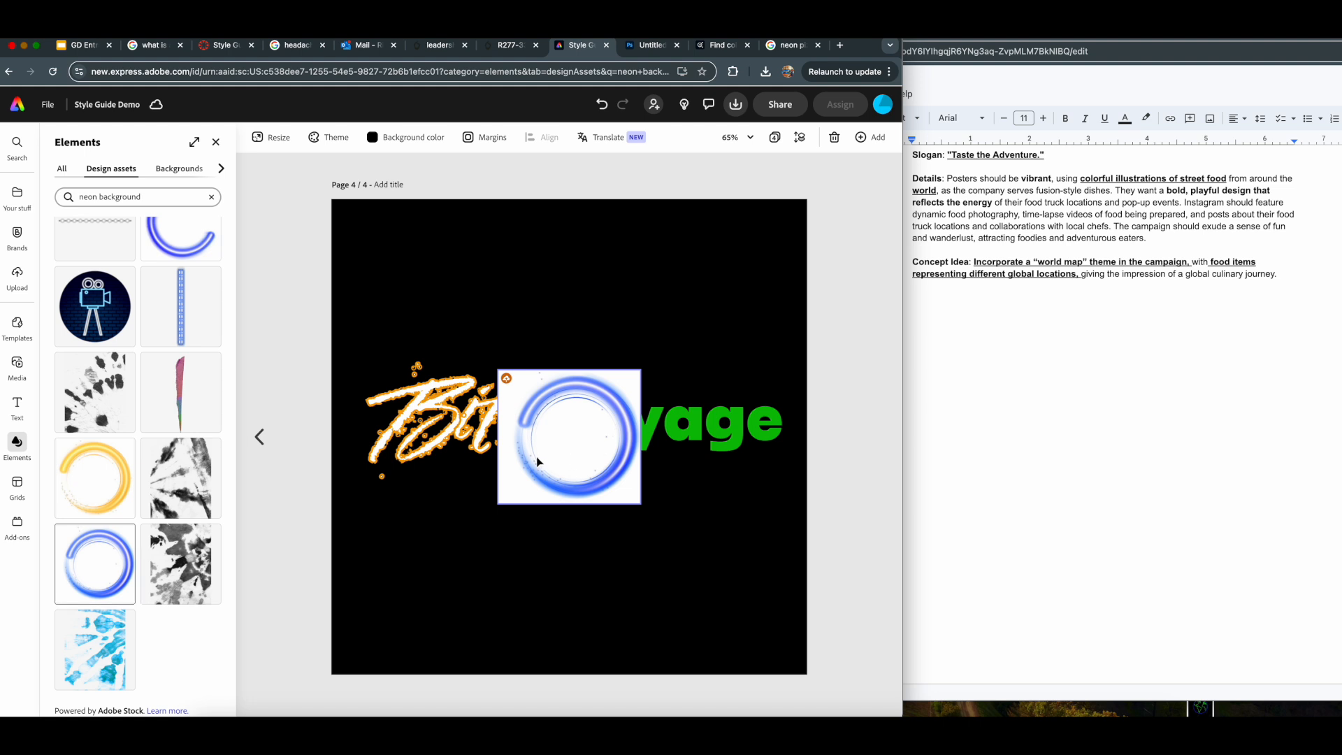
left_click(586, 449)
key("Delete")
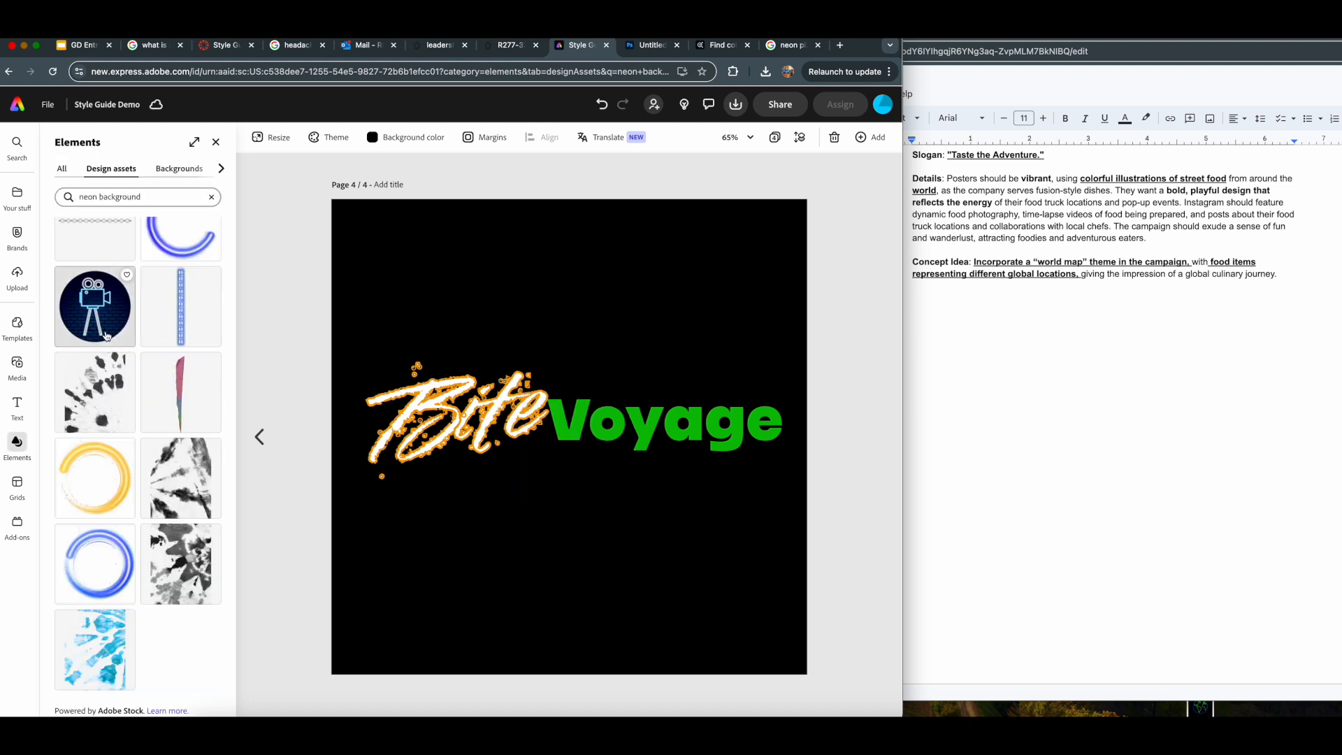
- Search the design elements for "neon" and add the light-blue wireframe globe to page 4
scroll(138, 454, "down", 3)
left_click_drag(157, 200, 245, 213)
left_click(103, 198)
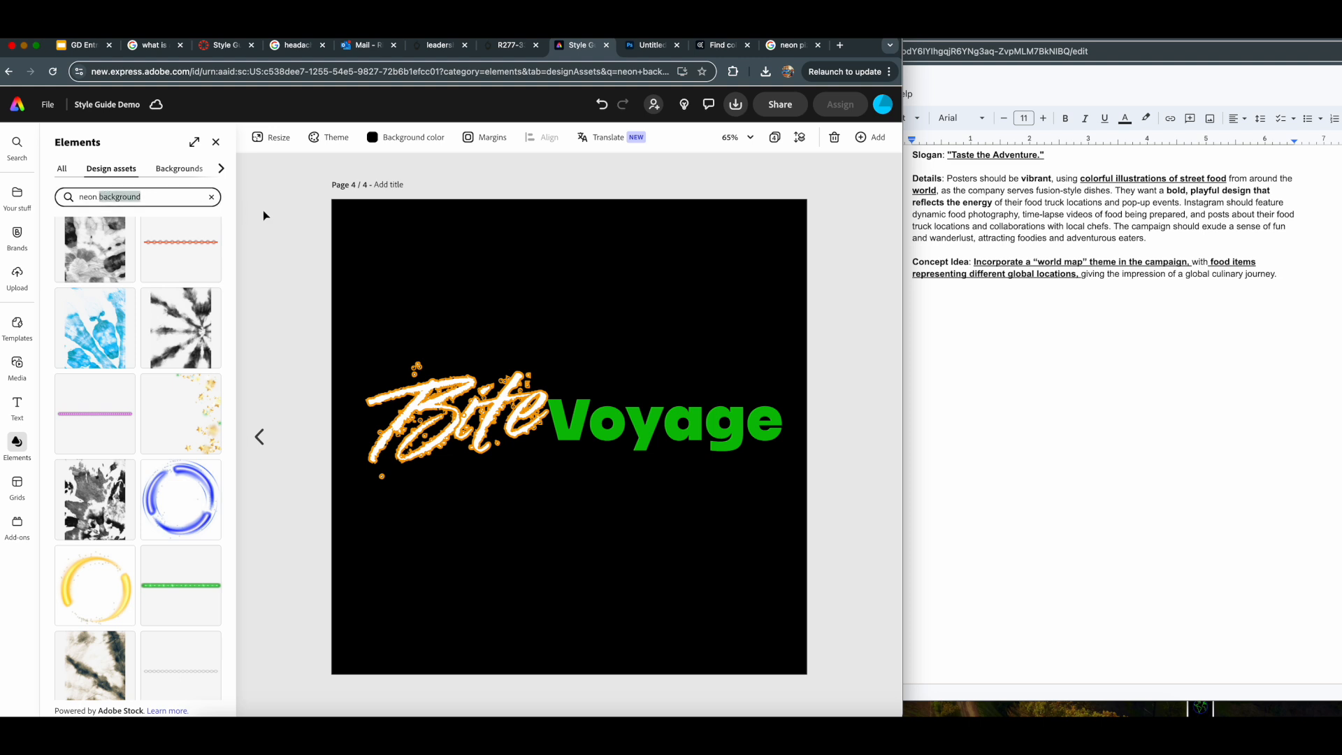
key("BackSpace")
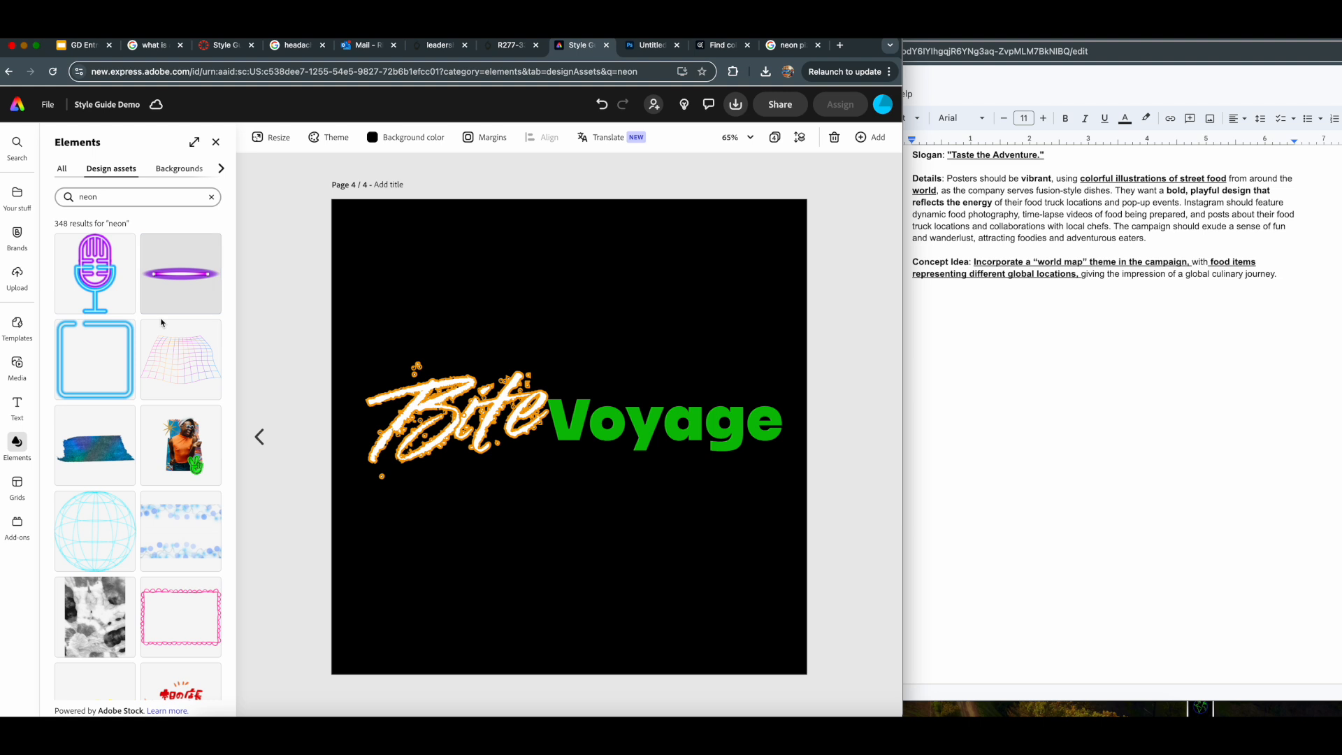
left_click(102, 567)
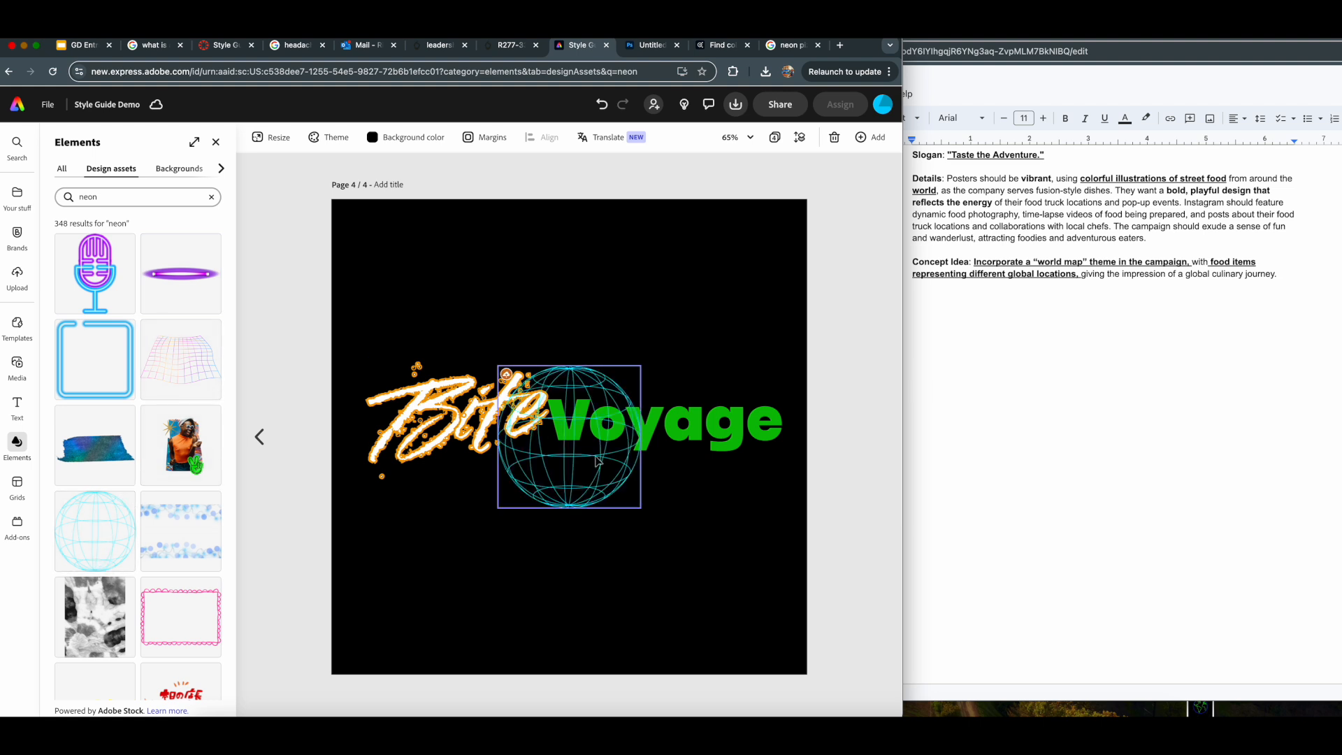
left_click(605, 487)
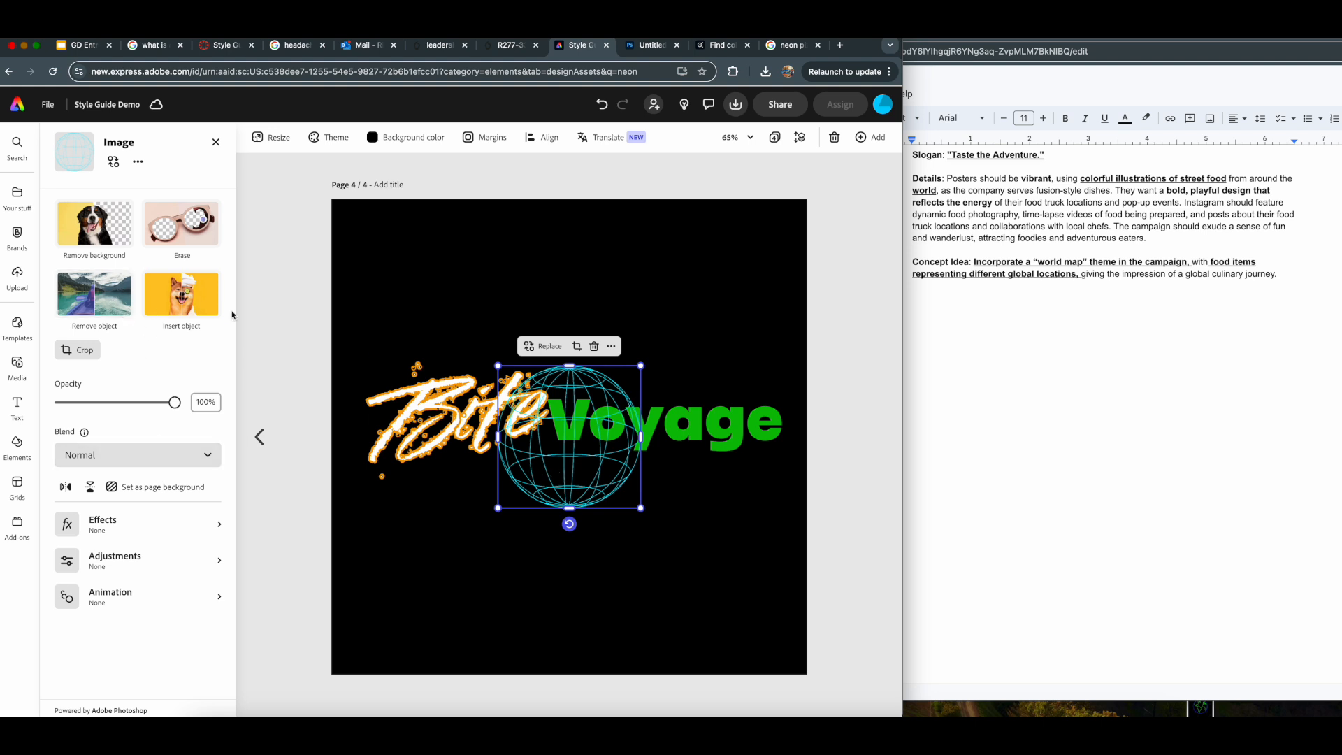
- Apply a custom duotone effect to the wireframe globe with the green page-theme color as its highlights
left_click(129, 521)
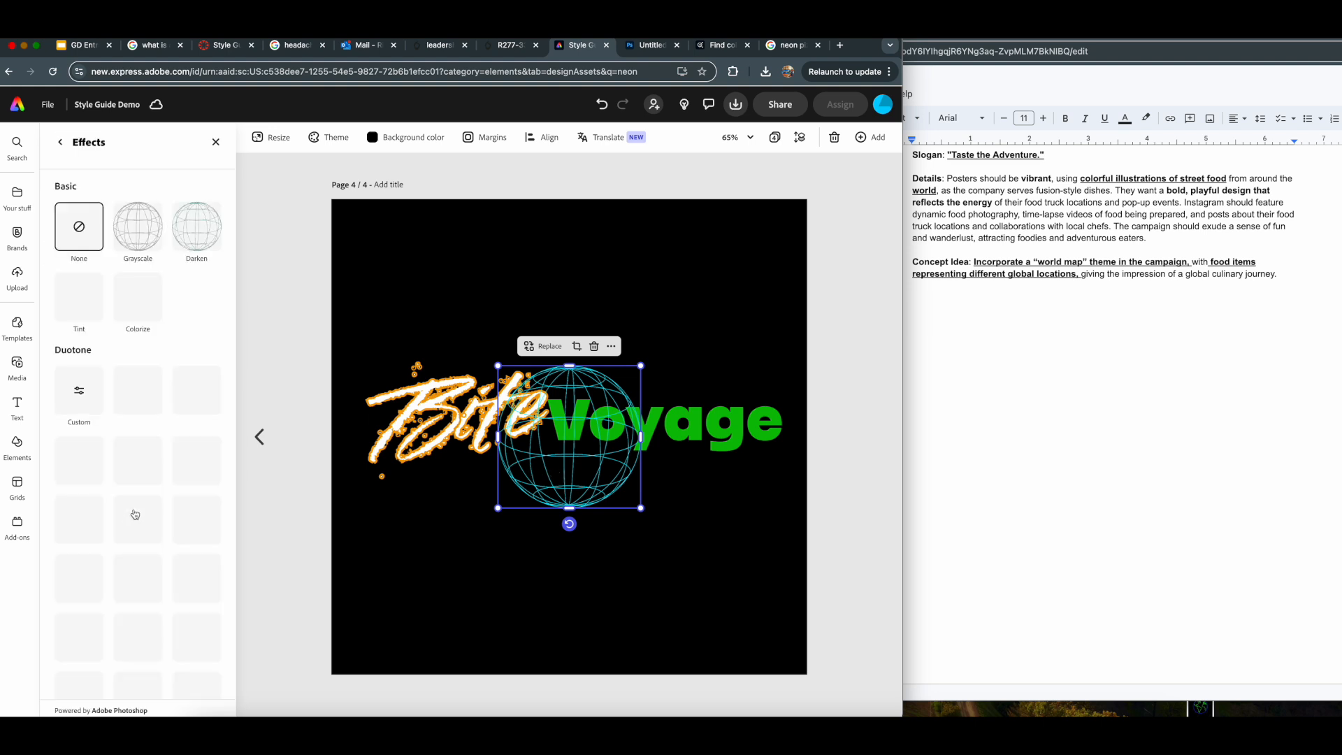
left_click(88, 407)
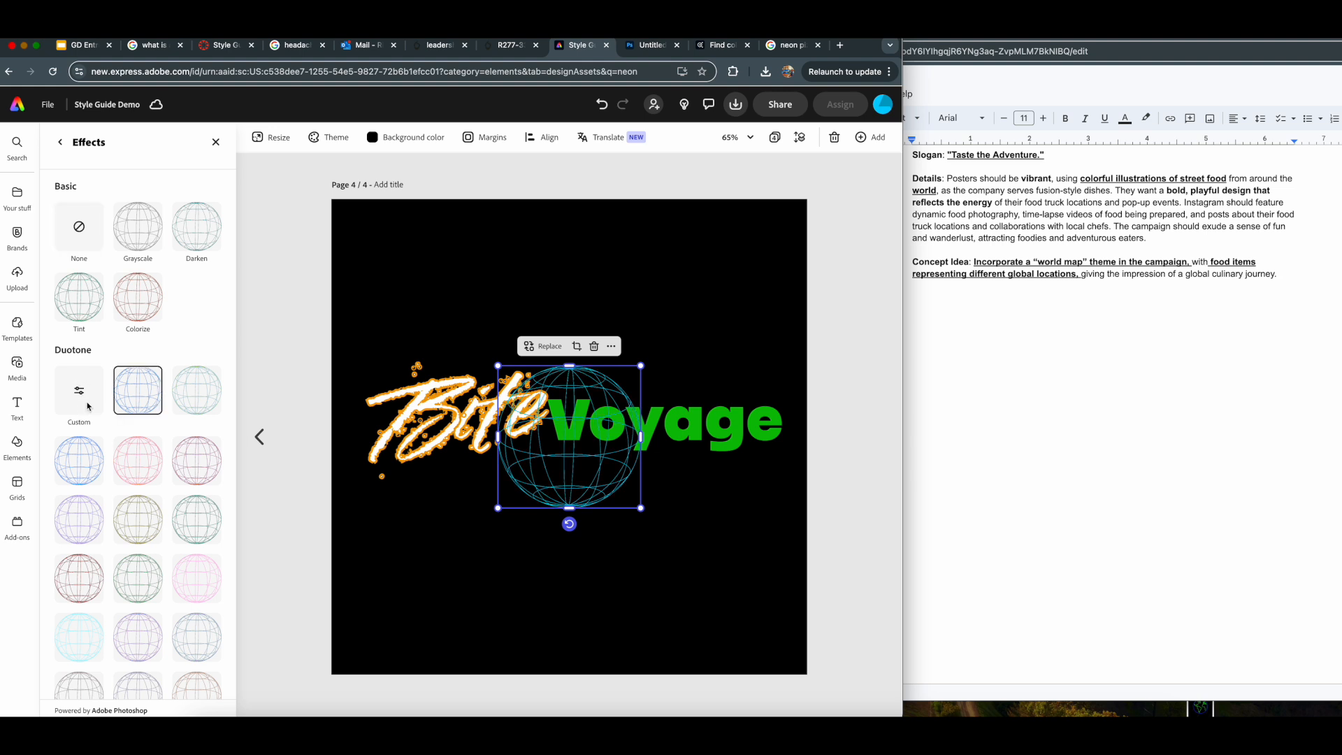
left_click(80, 390)
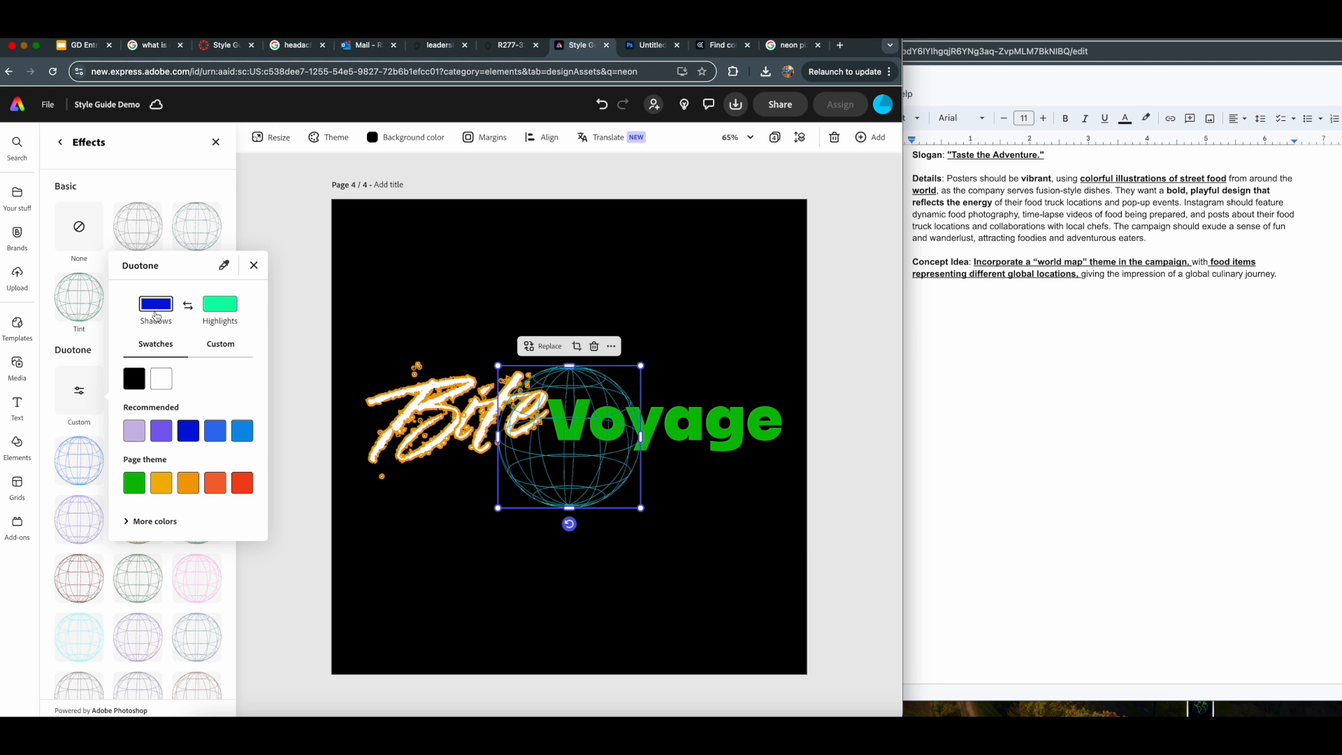
left_click(223, 307)
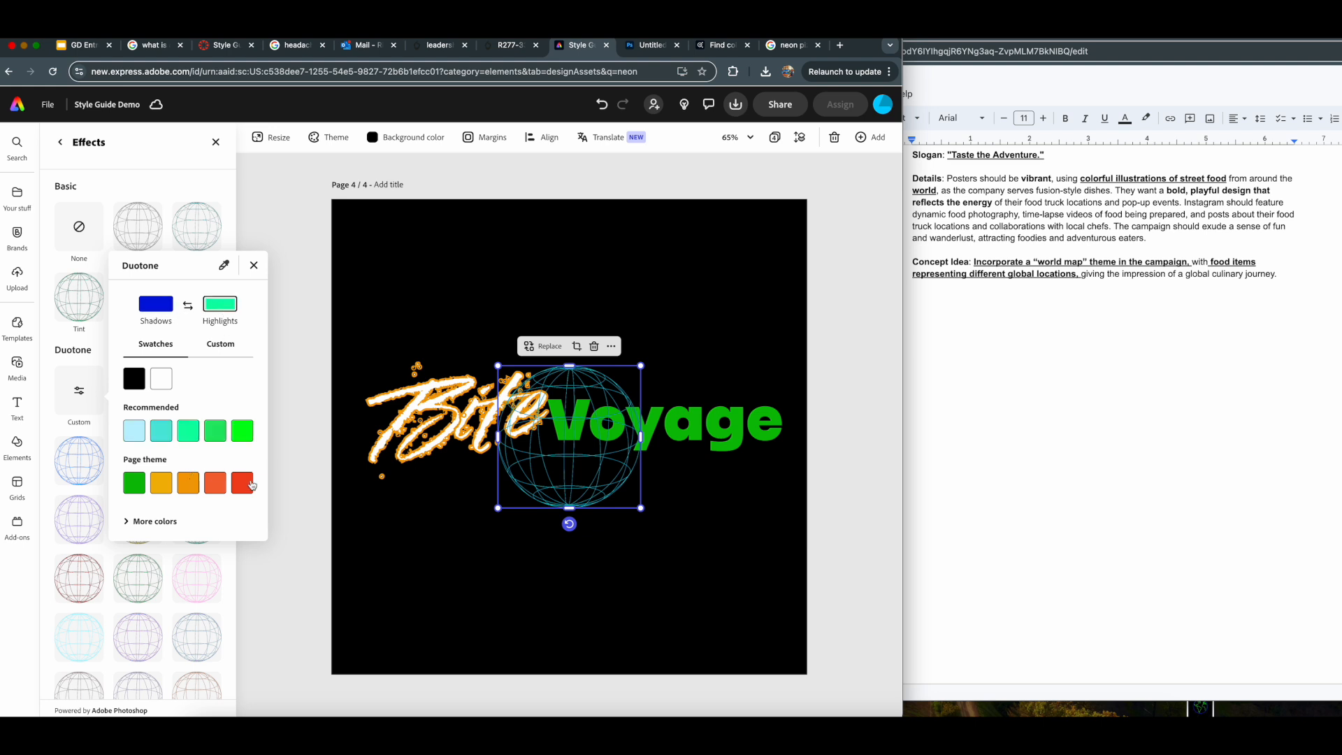
left_click(251, 485)
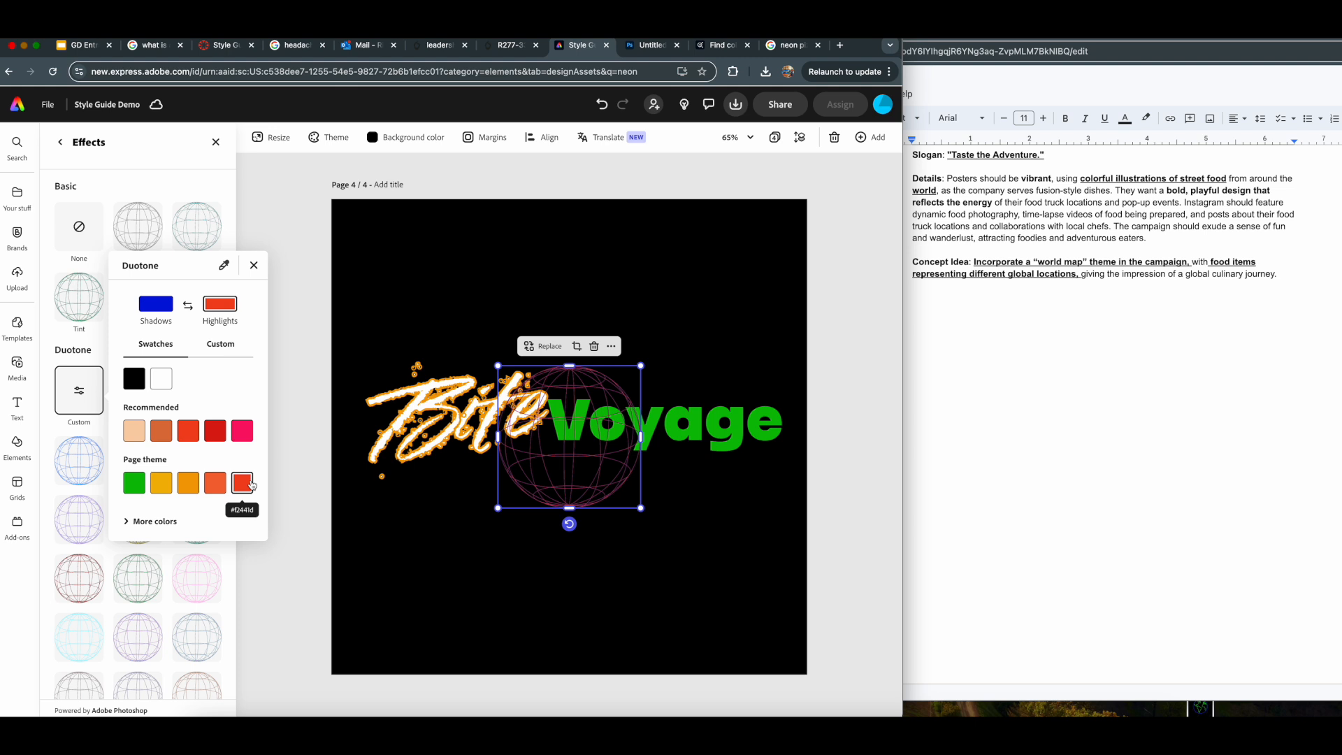
left_click(161, 486)
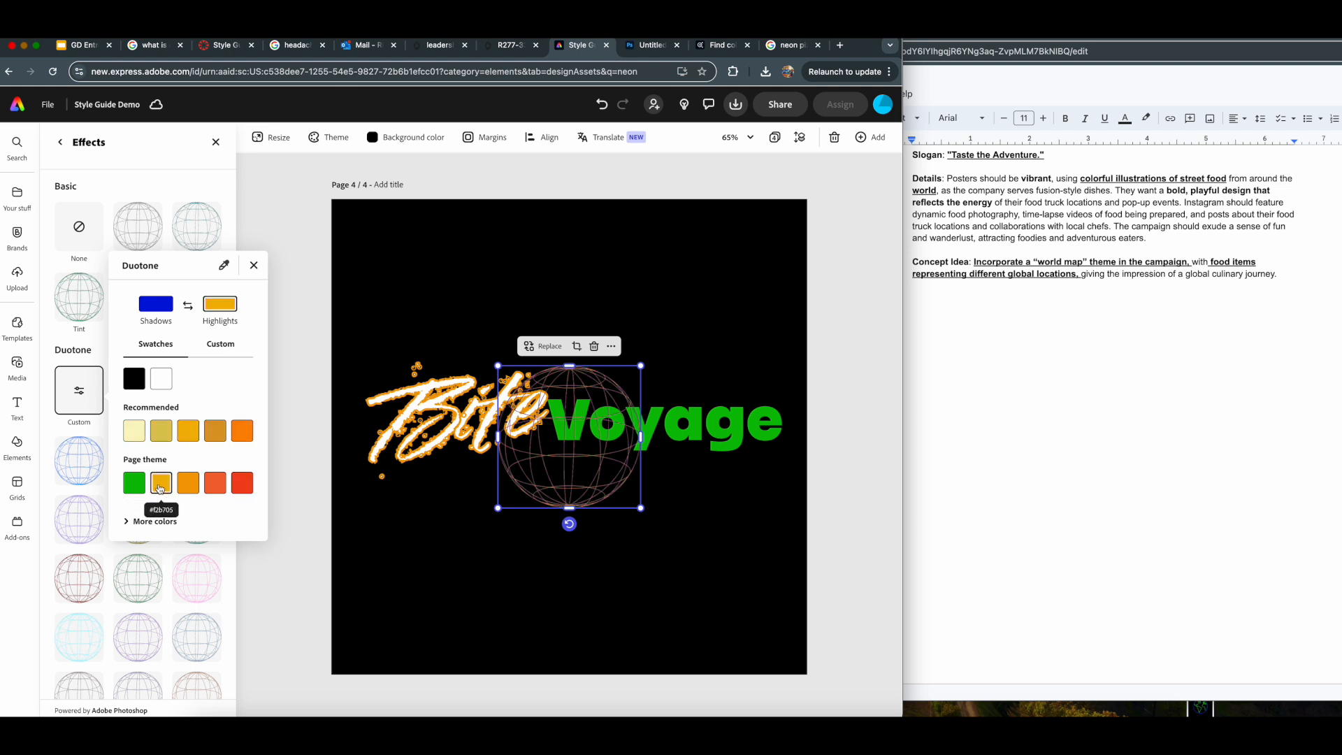
left_click(191, 487)
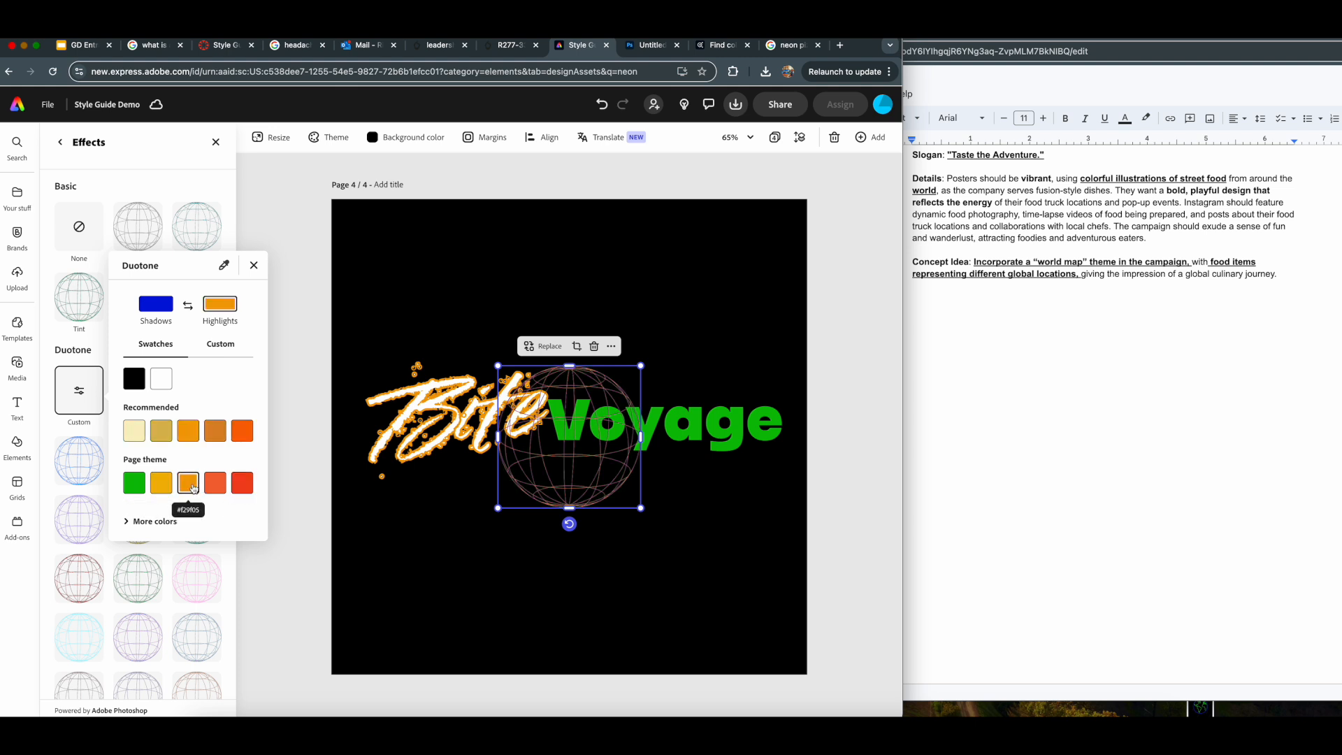
left_click(214, 488)
left_click(139, 488)
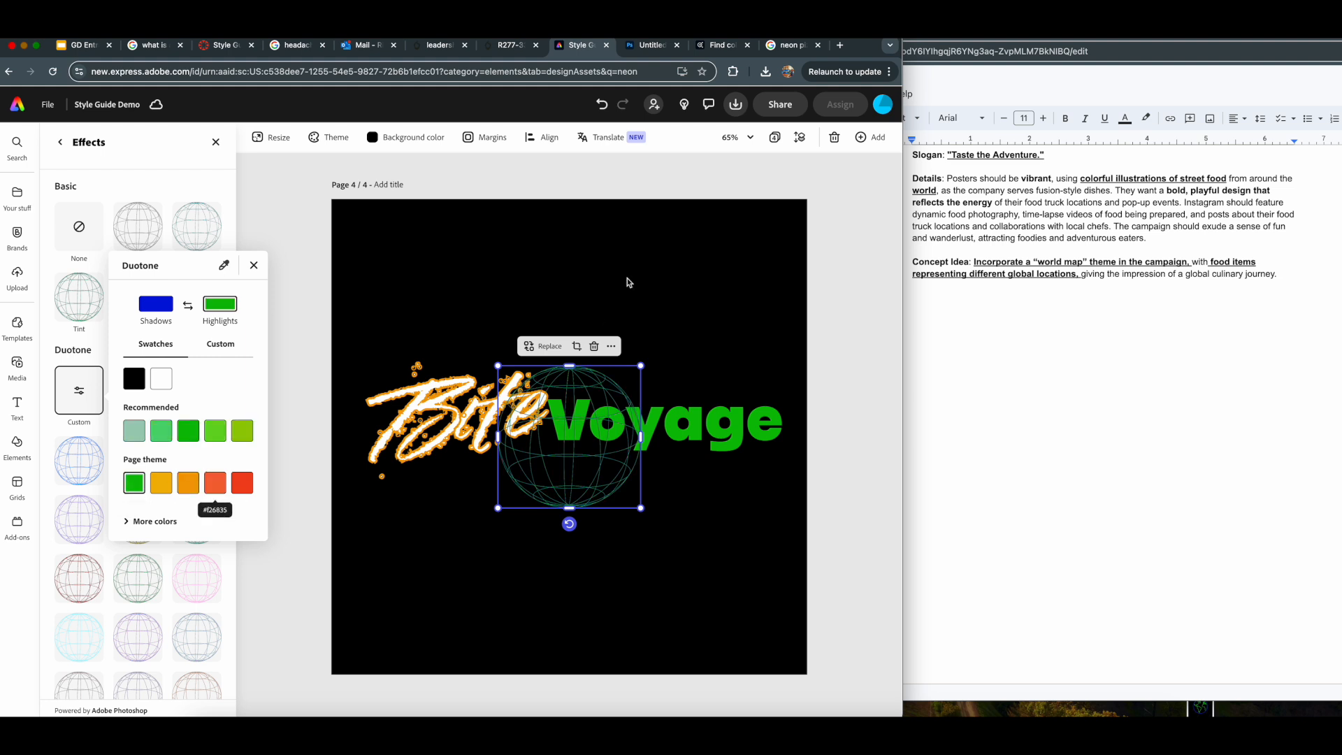
- Enlarge and center the wireframe globe so it spans the full BiteVoyage lettering, and send it backward behind "Voyage"
left_click_drag(640, 508, 754, 621)
left_click_drag(673, 554, 603, 489)
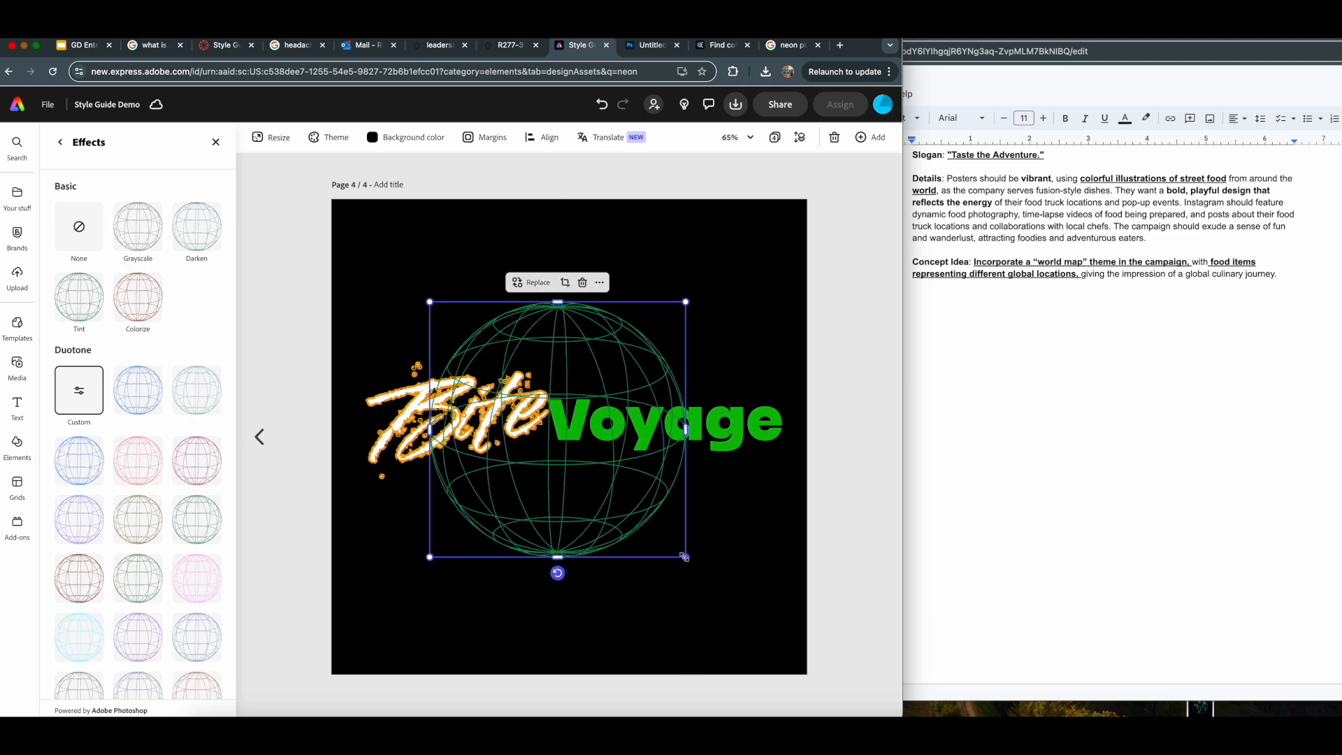
left_click_drag(685, 557, 741, 613)
left_click_drag(620, 538, 599, 520)
left_click_drag(671, 585, 624, 504)
left_click_drag(770, 615, 790, 638)
left_click_drag(638, 548, 638, 533)
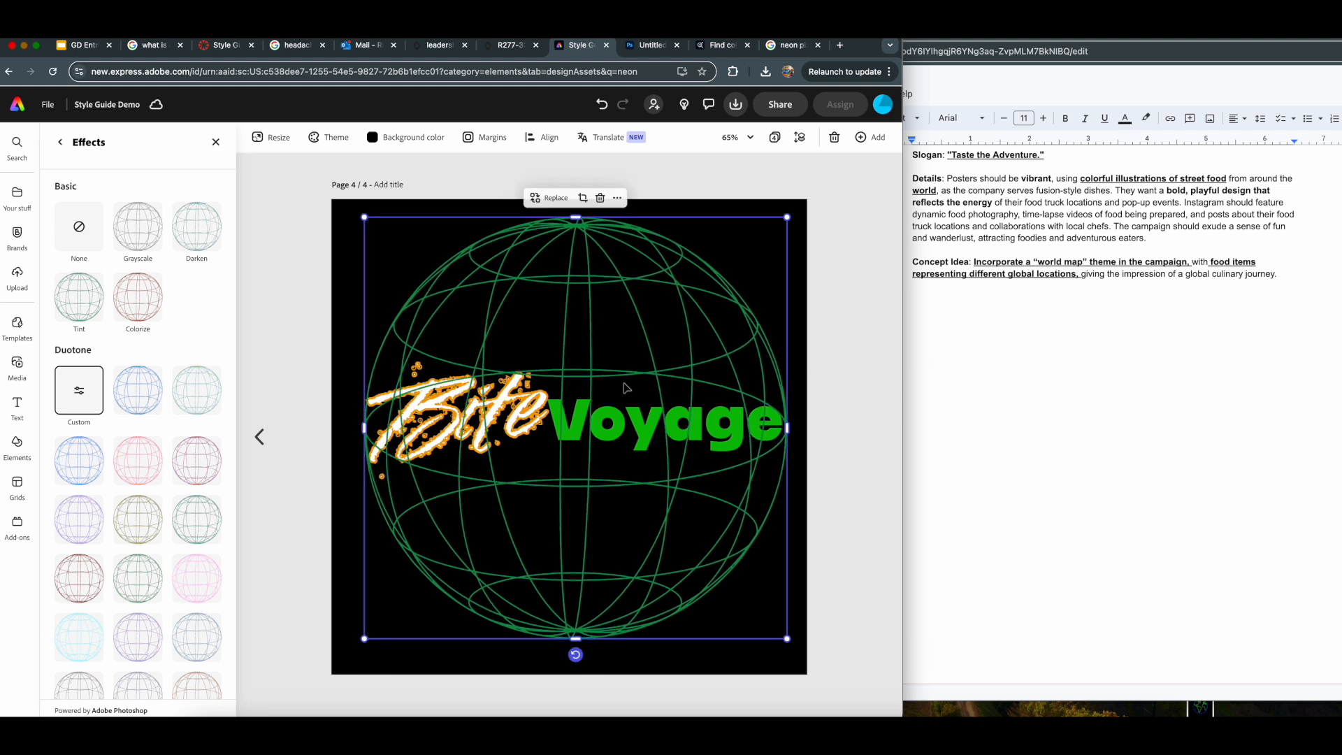
right_click(613, 266)
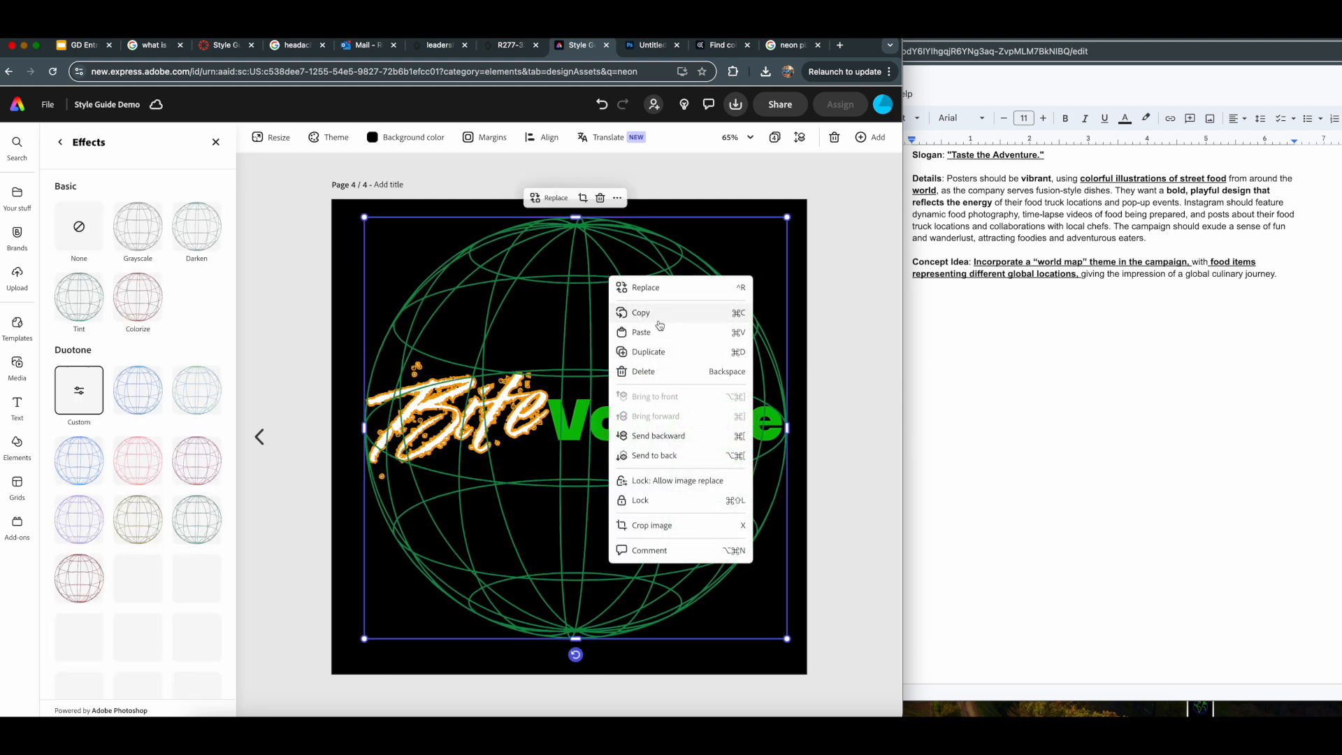
left_click(661, 436)
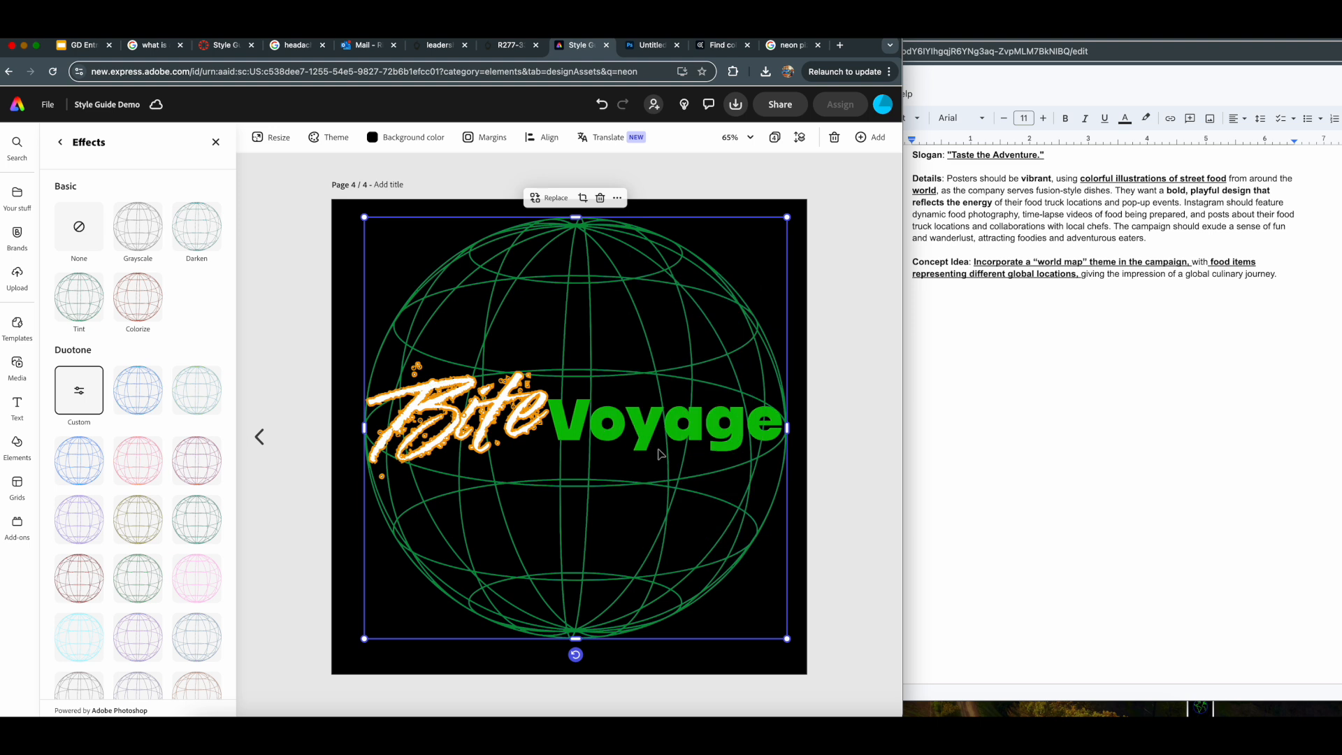
- Give the word "Voyage" a white outline with a thickness of 6
left_click(629, 428)
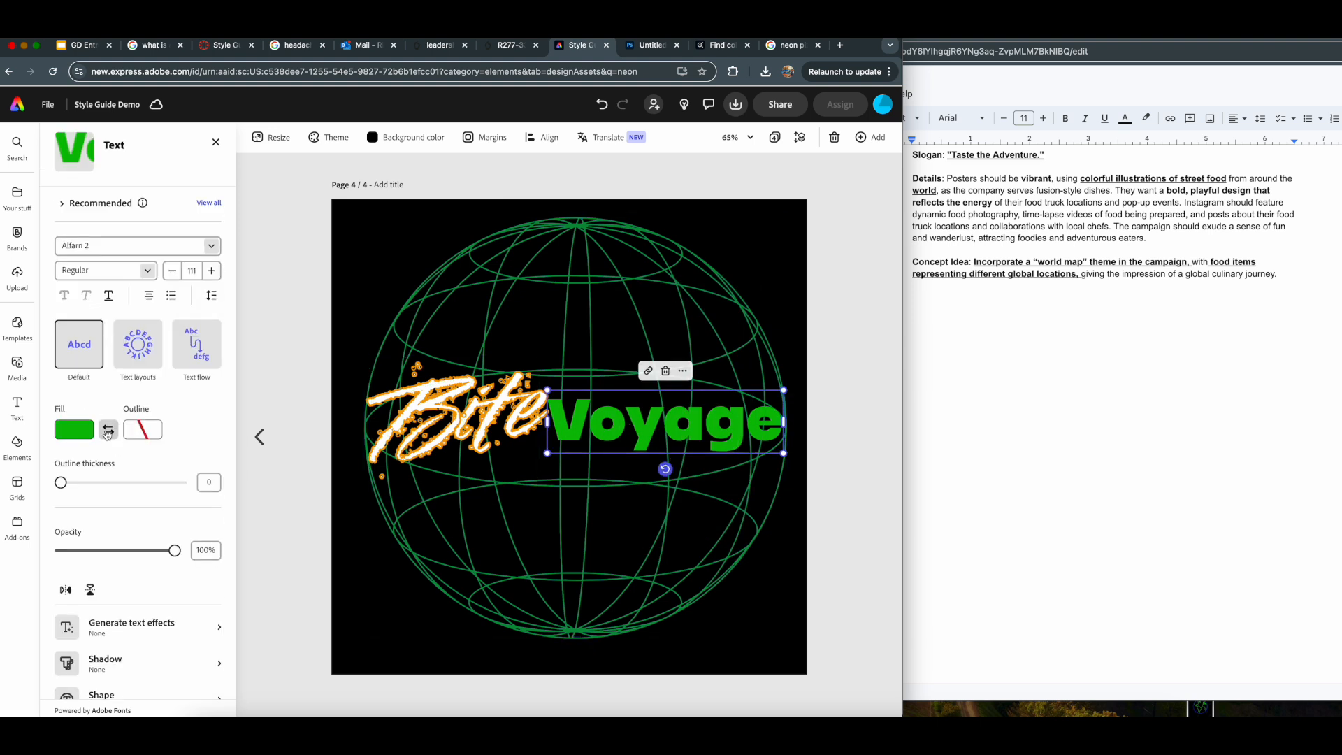
left_click(142, 429)
left_click(216, 389)
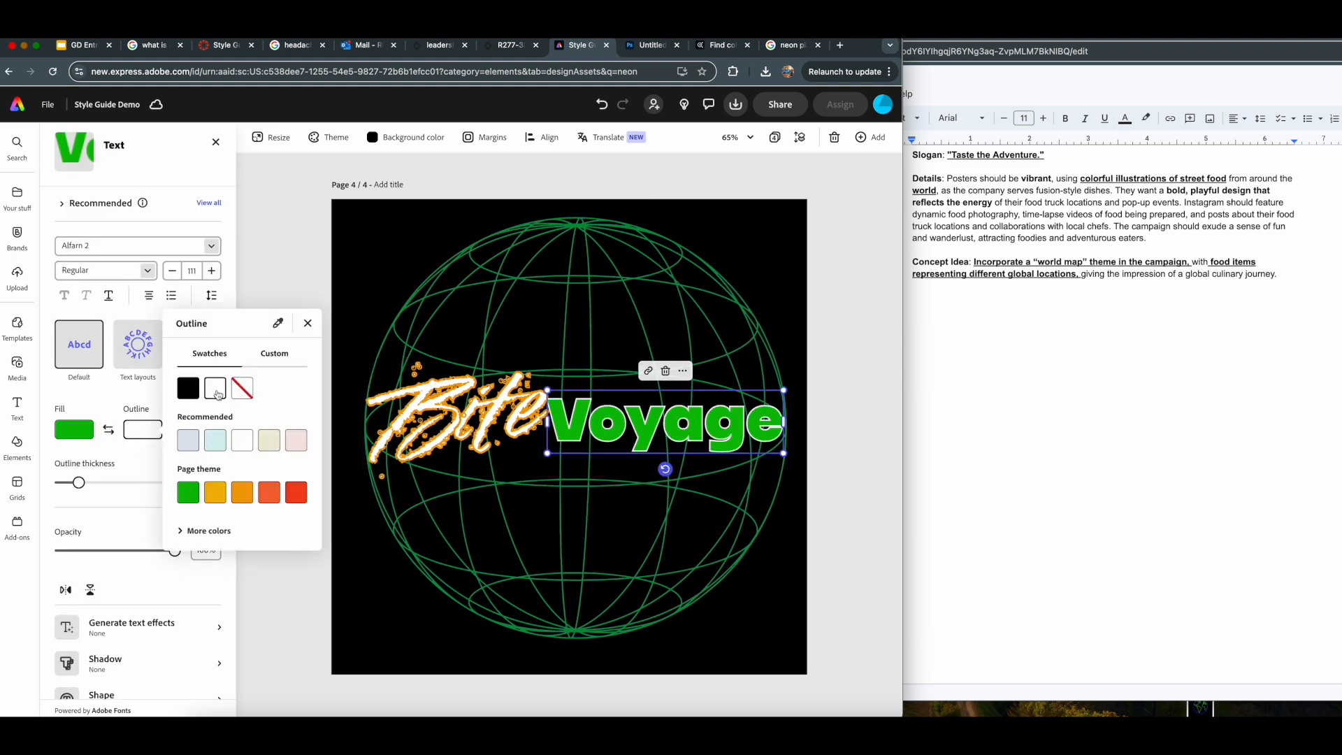
left_click(270, 287)
left_click_drag(80, 483, 64, 485)
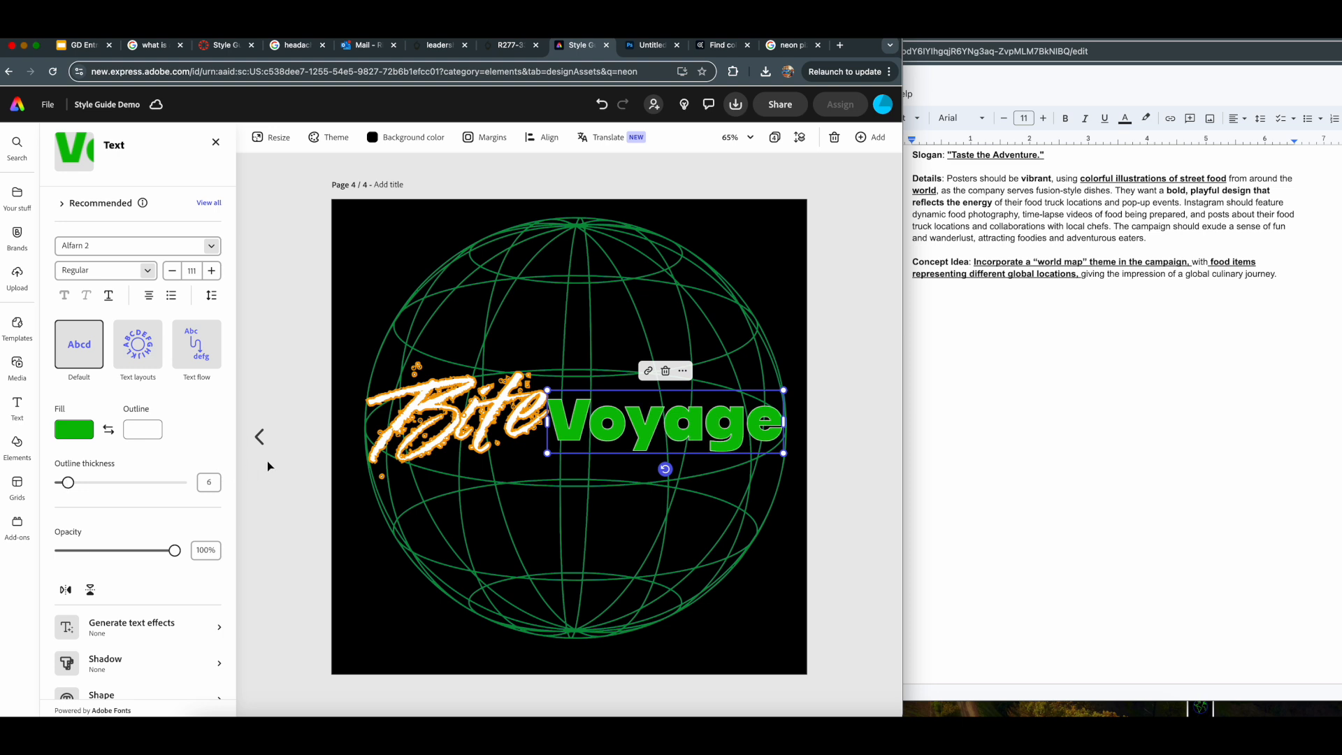
left_click(457, 438)
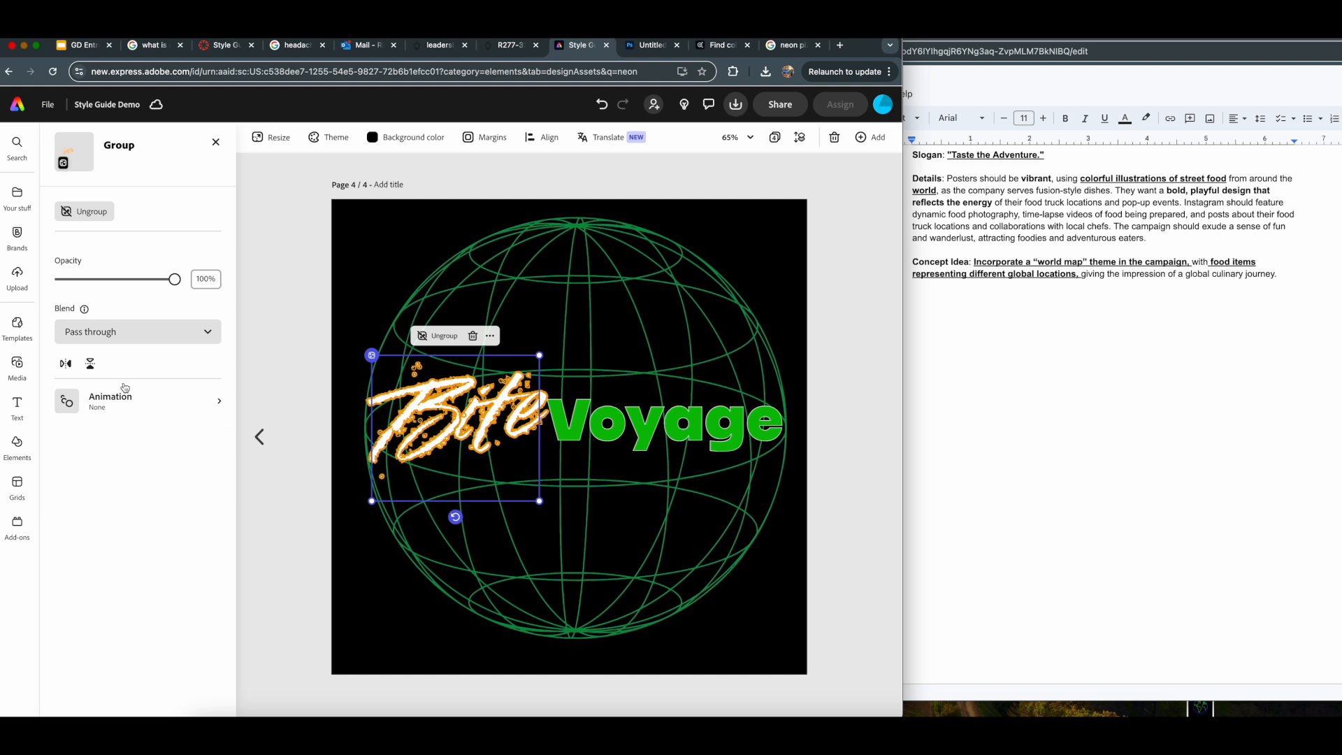
left_click(17, 406)
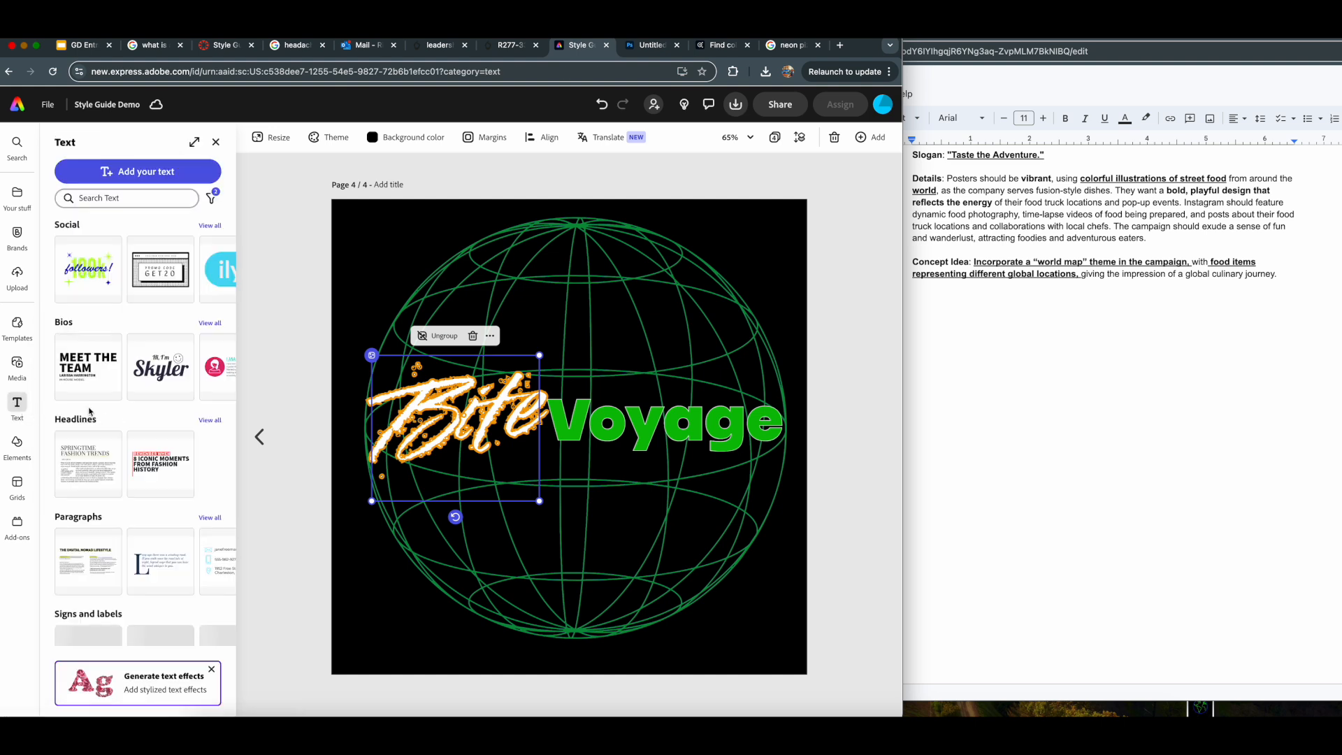
left_click(865, 336)
left_click(613, 354)
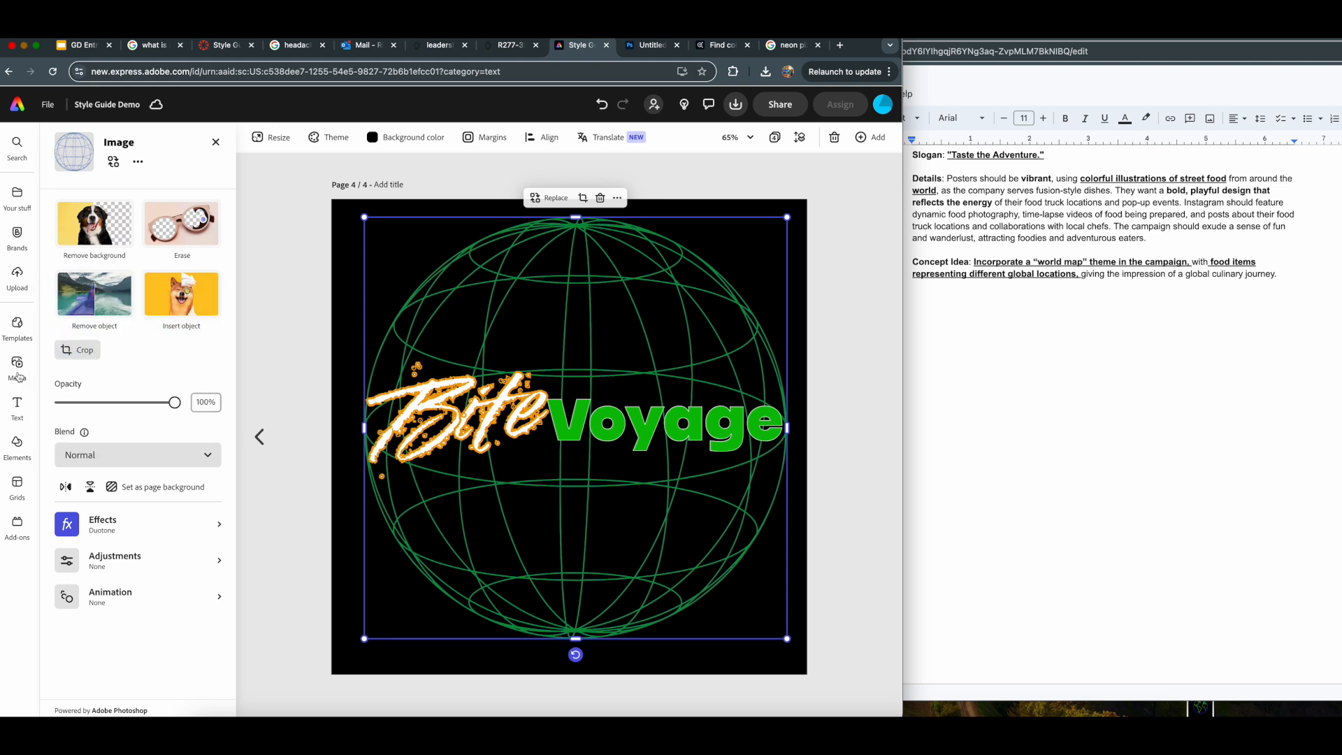
- Search the design elements for "neon mouth" and for "neon", and look through the graphics
left_click(16, 444)
left_click(105, 197)
type("neon mouth")
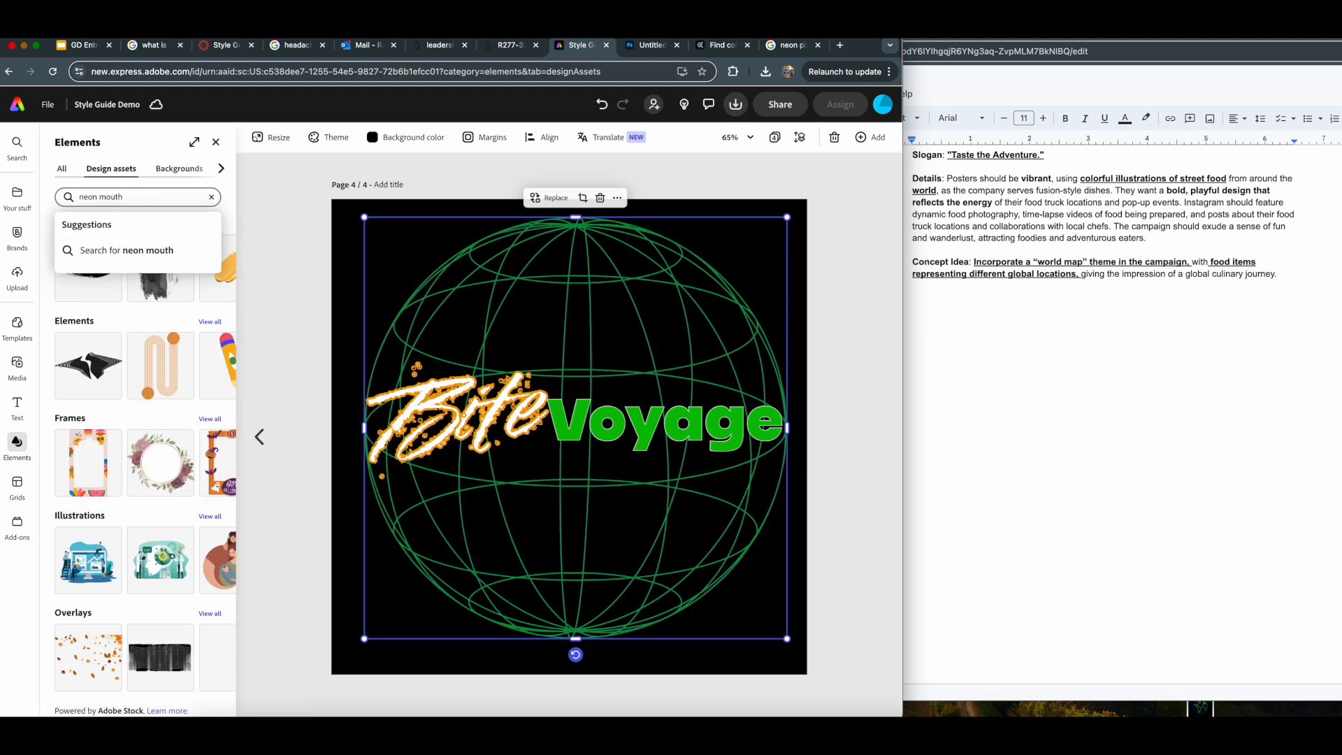
key("Return")
left_click_drag(133, 196, 9, 202)
key("BackSpace")
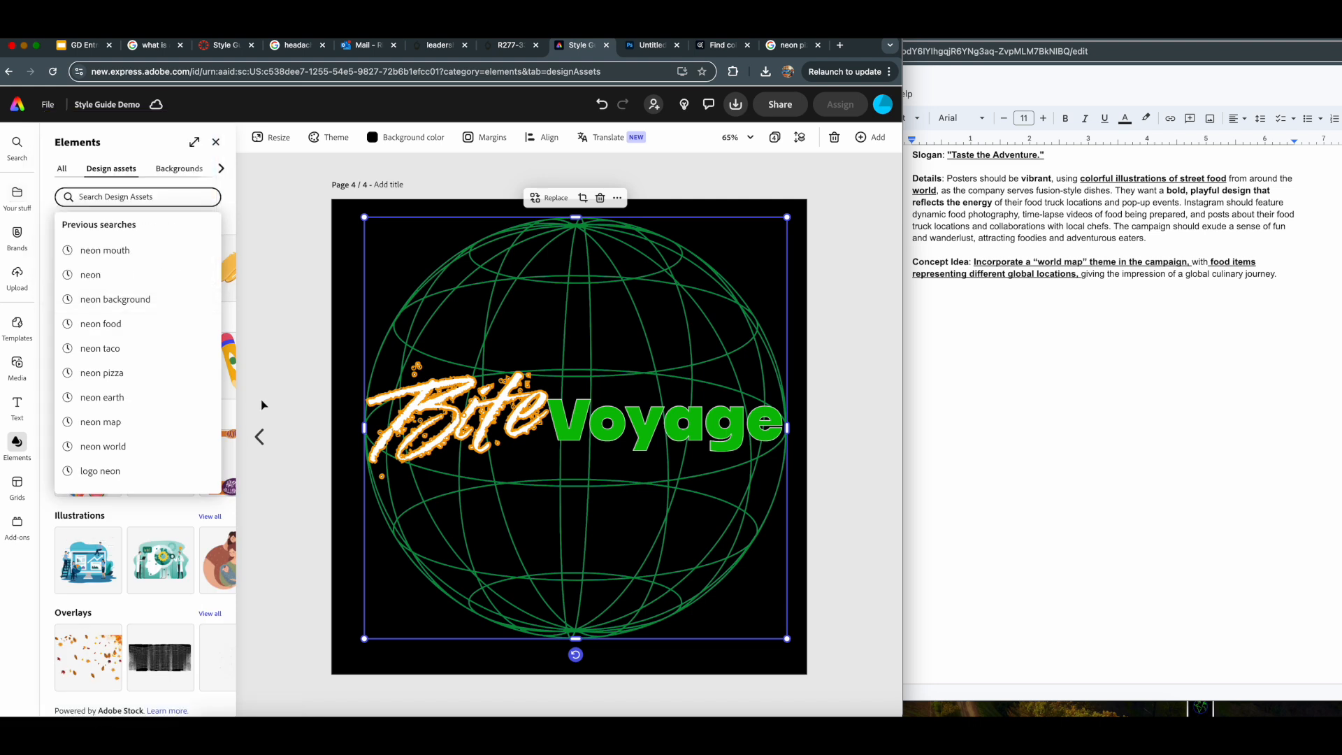
left_click(147, 197)
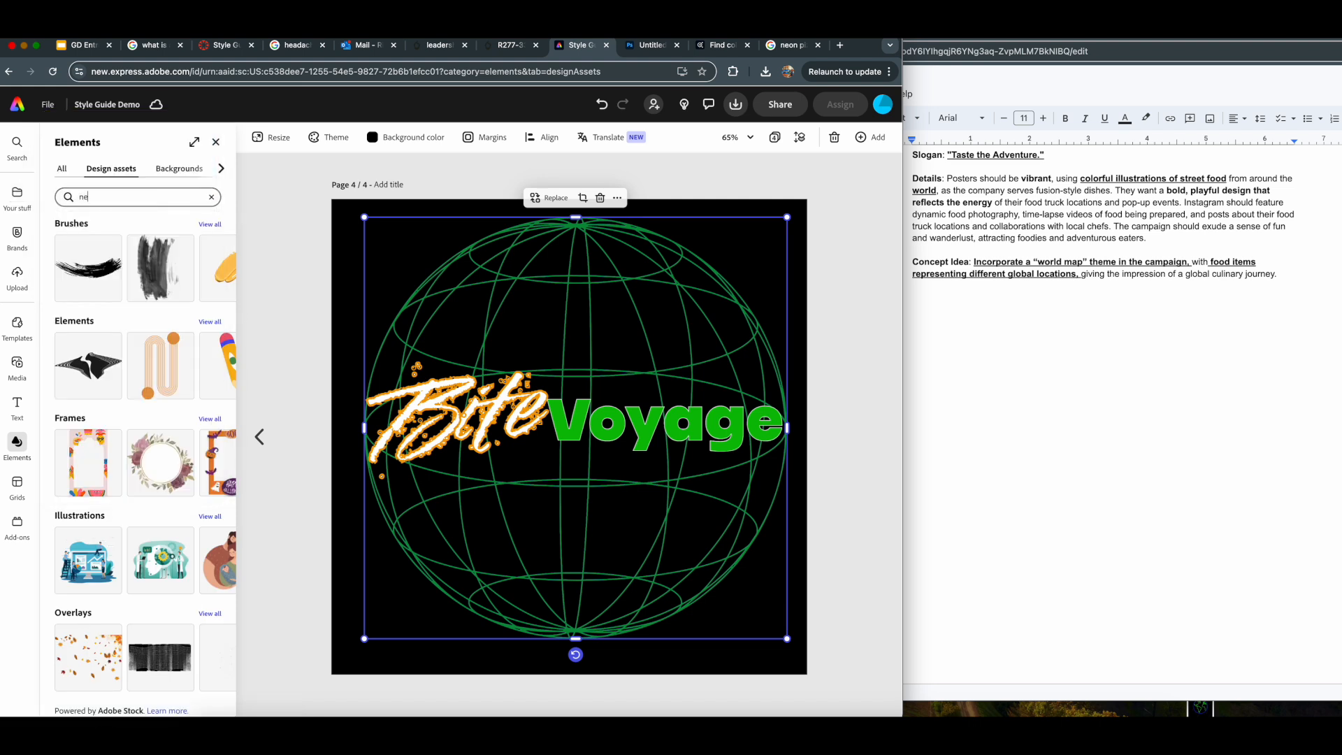
type("neon")
key("Return")
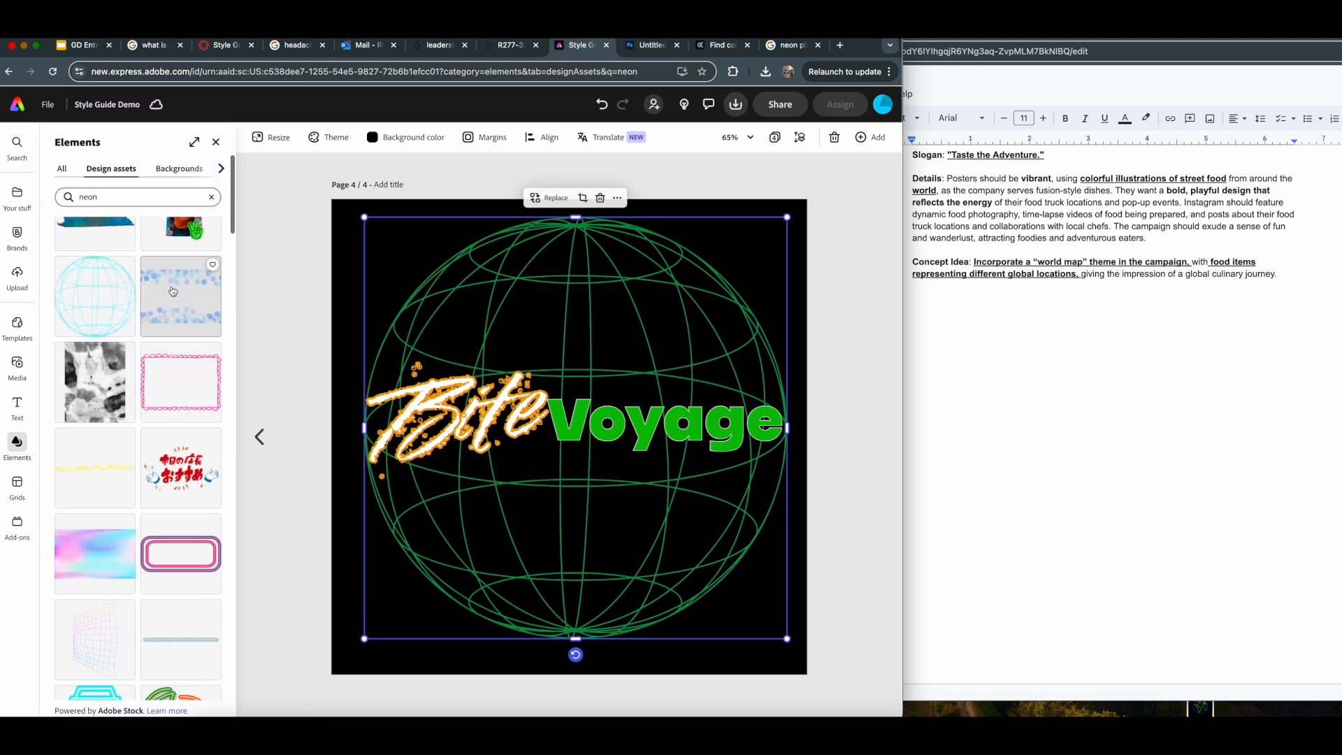
- Search the design elements for "mouth bite", look over the graphics and clear the search
left_click_drag(130, 197, 19, 197)
type("m")
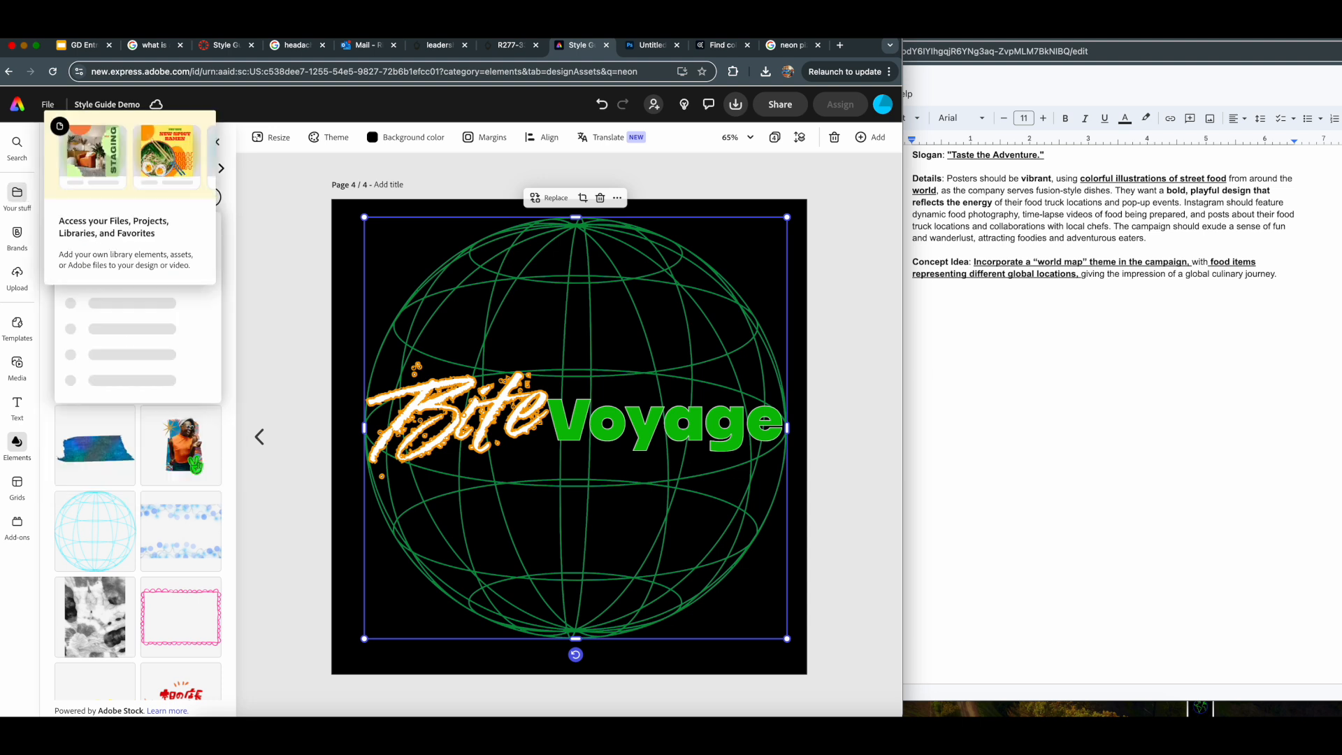
type("outh b")
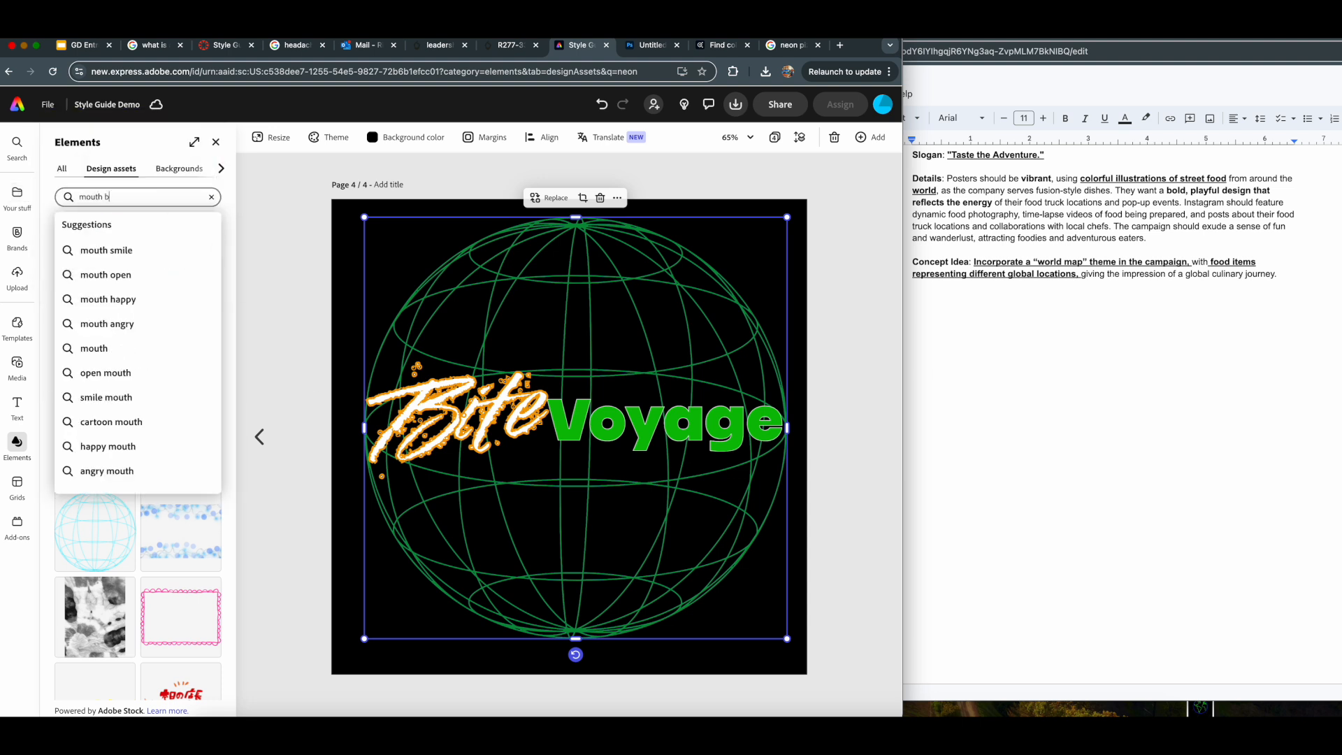
type("ite")
key("Return")
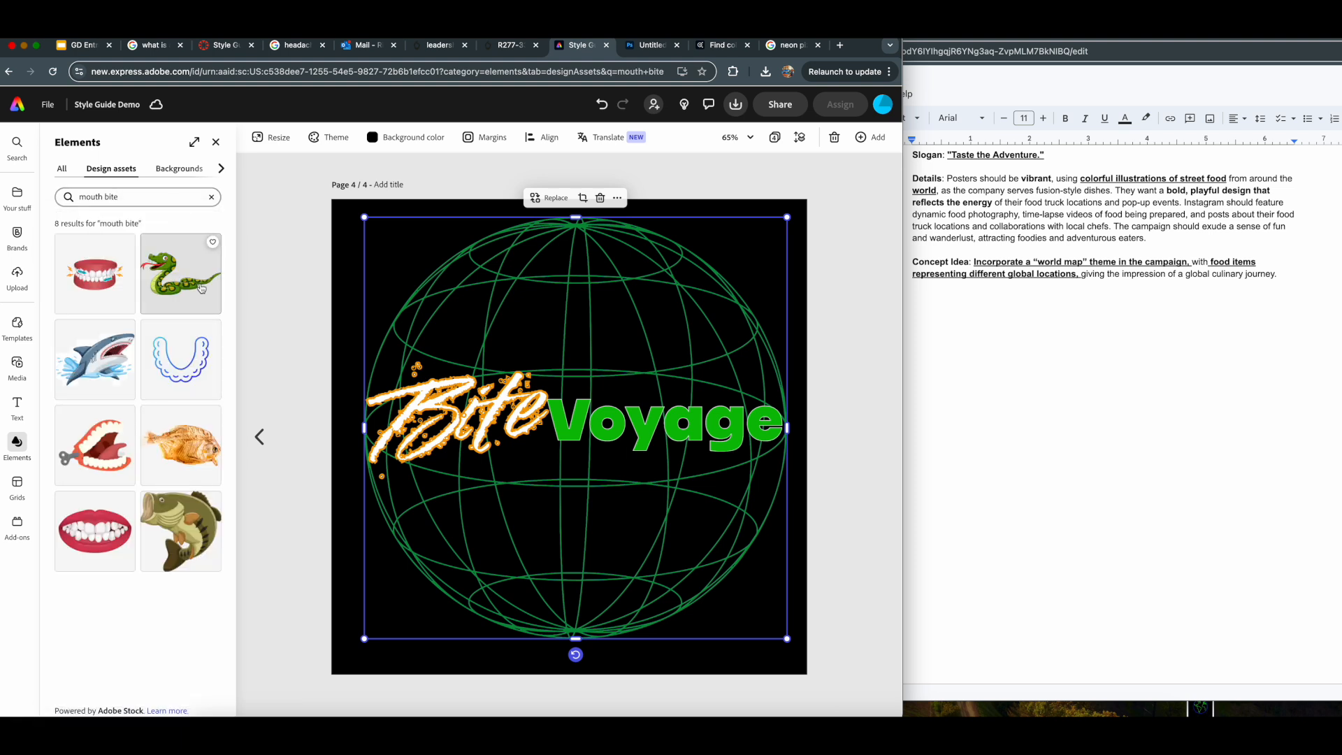
left_click(211, 196)
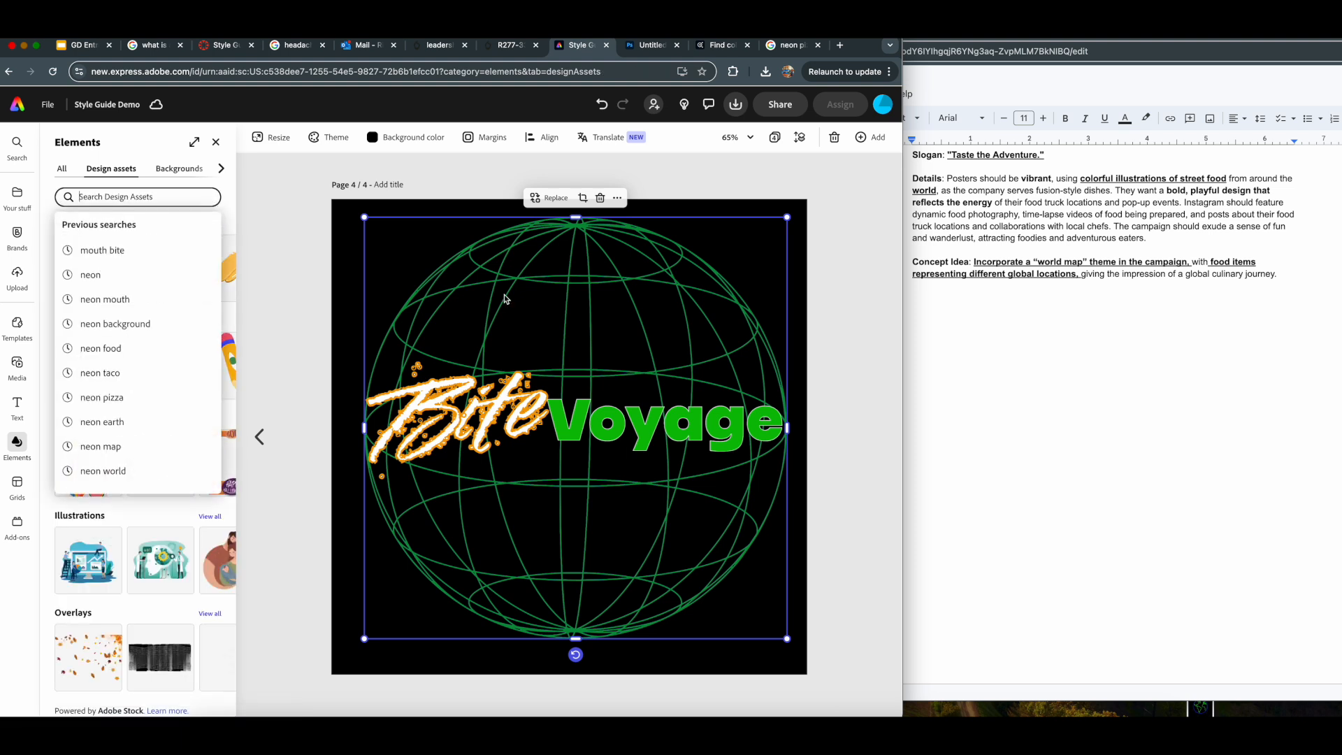
left_click(462, 341)
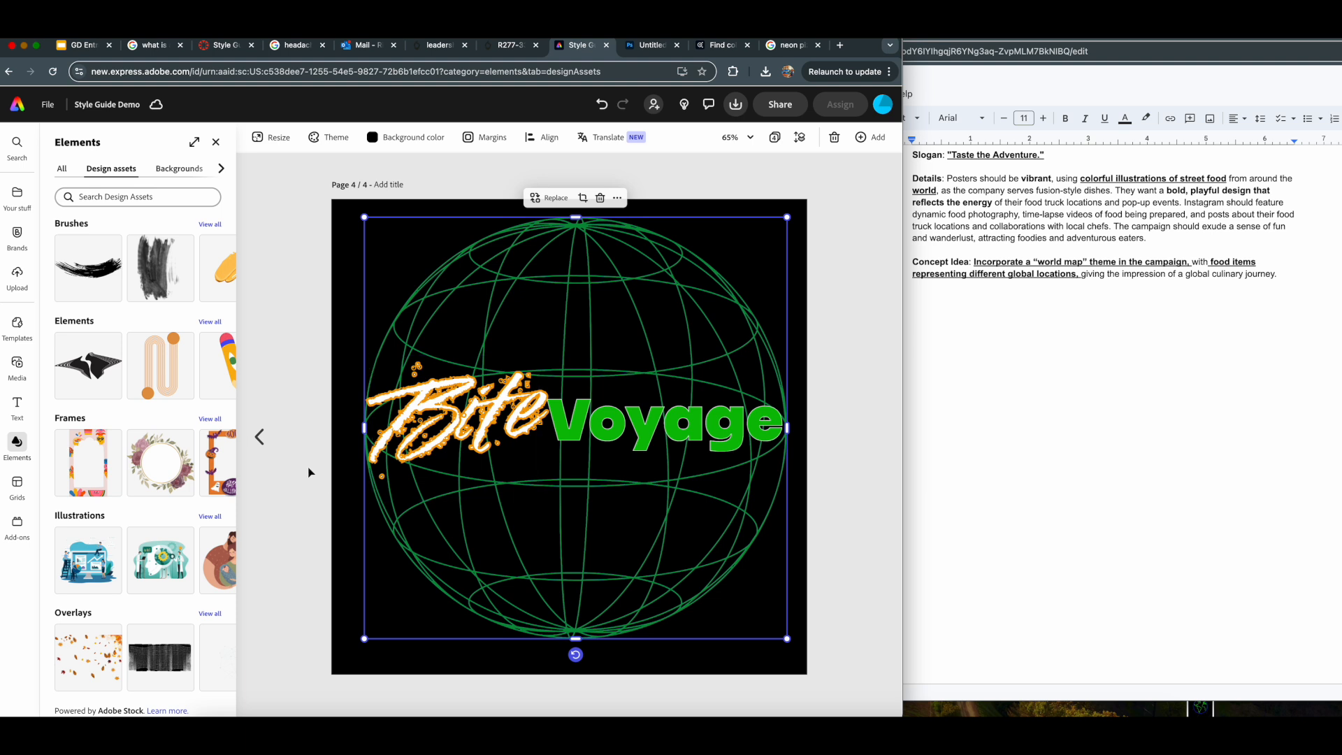
- On page 3, shift the taco, earth and pizza graphics together slightly to the right beneath the lettering
left_click(259, 437)
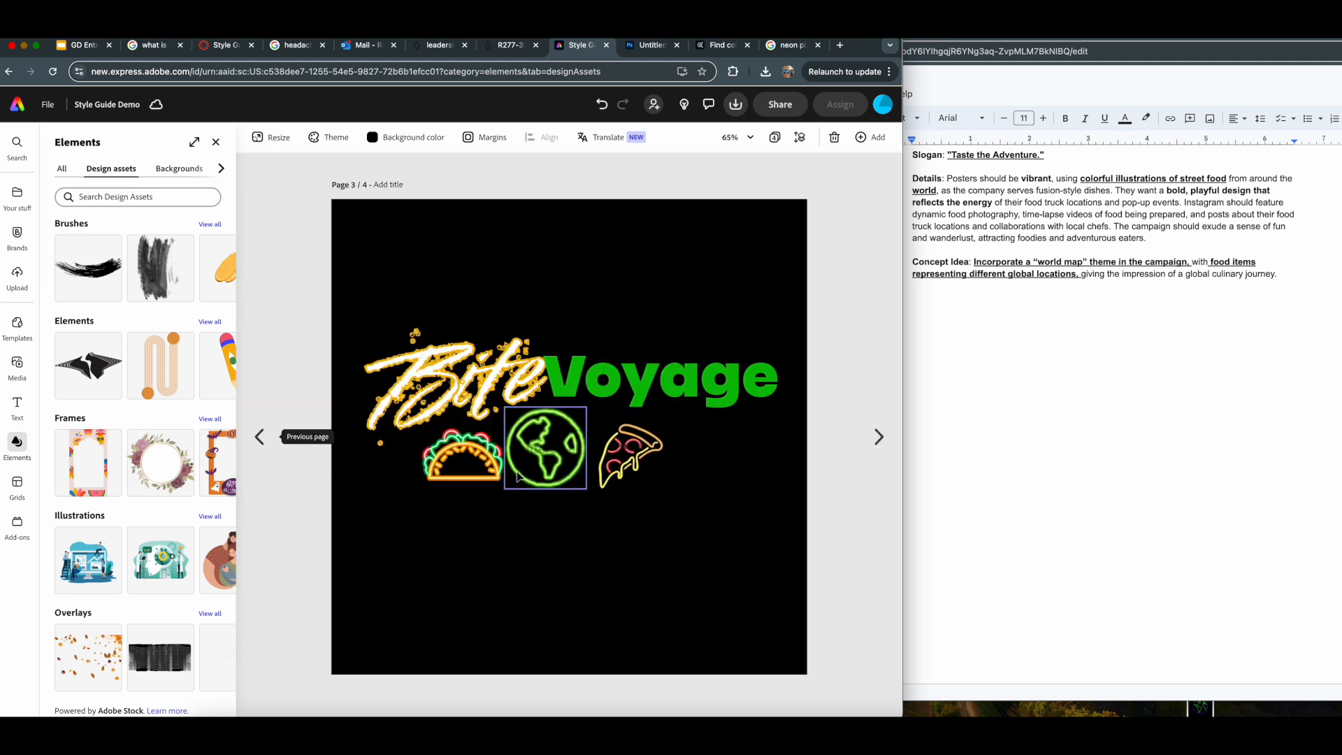
left_click_drag(399, 473, 673, 461)
left_click(853, 510)
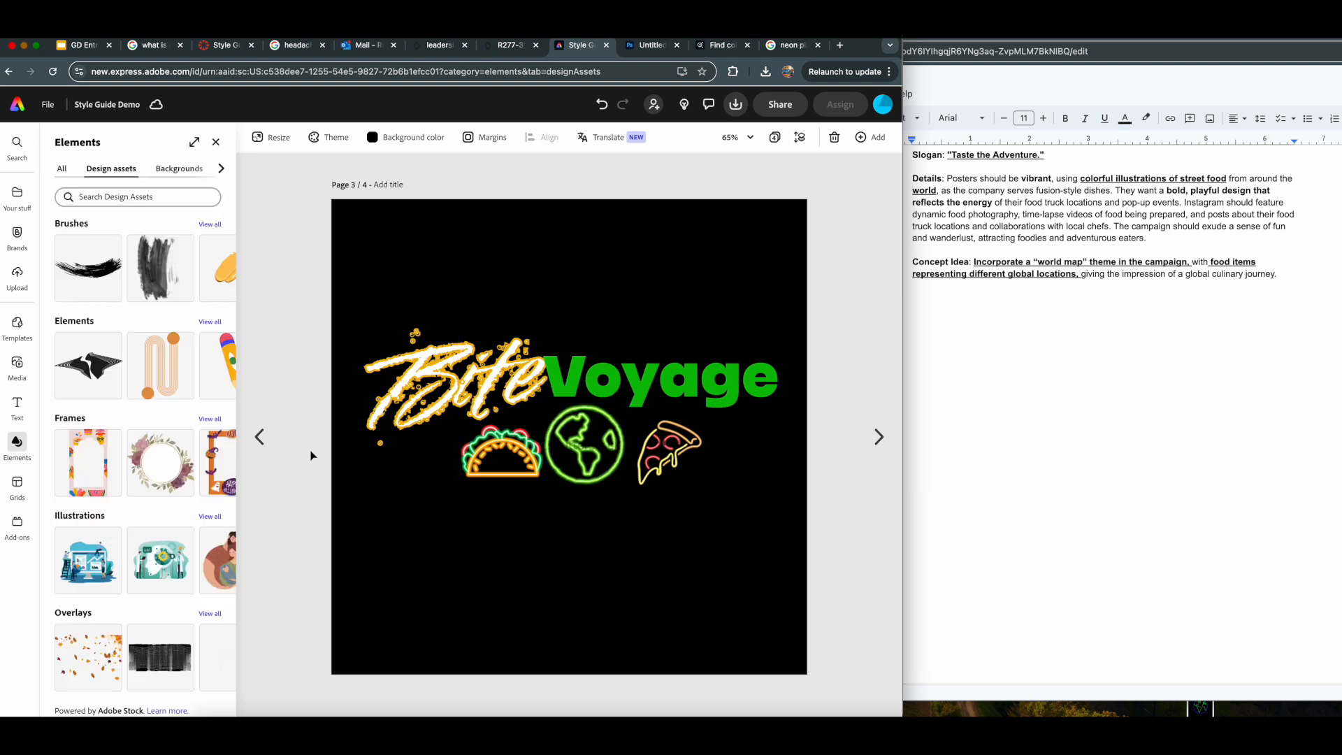
- Review the logo variation on page 2 and return to page 4
left_click(259, 437)
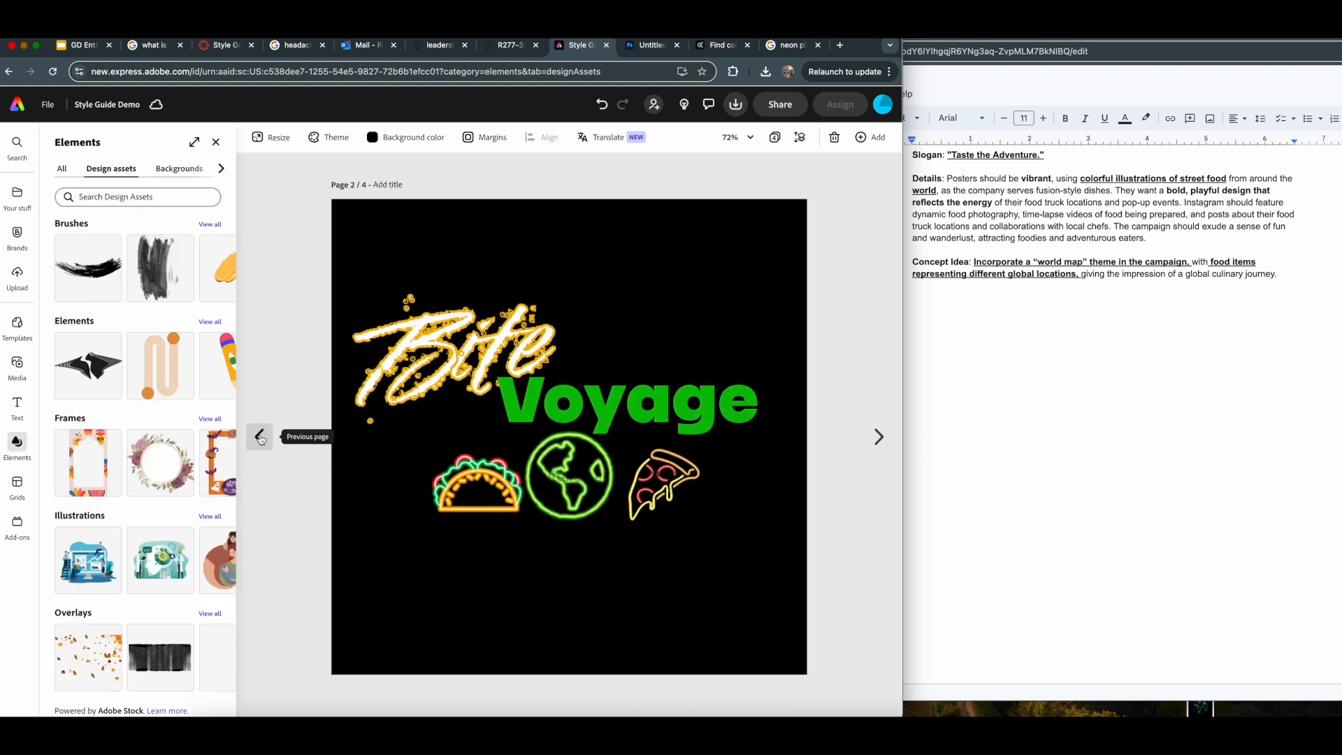
left_click(880, 438)
left_click(880, 437)
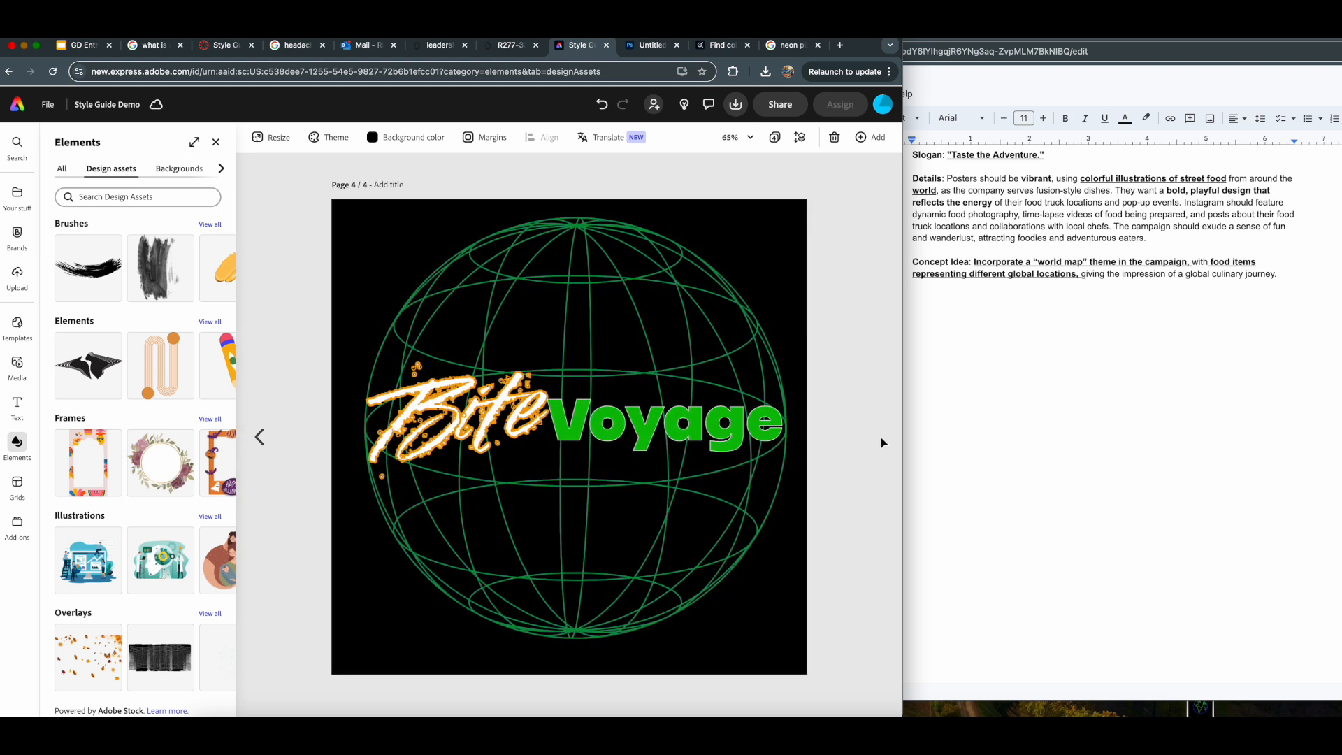